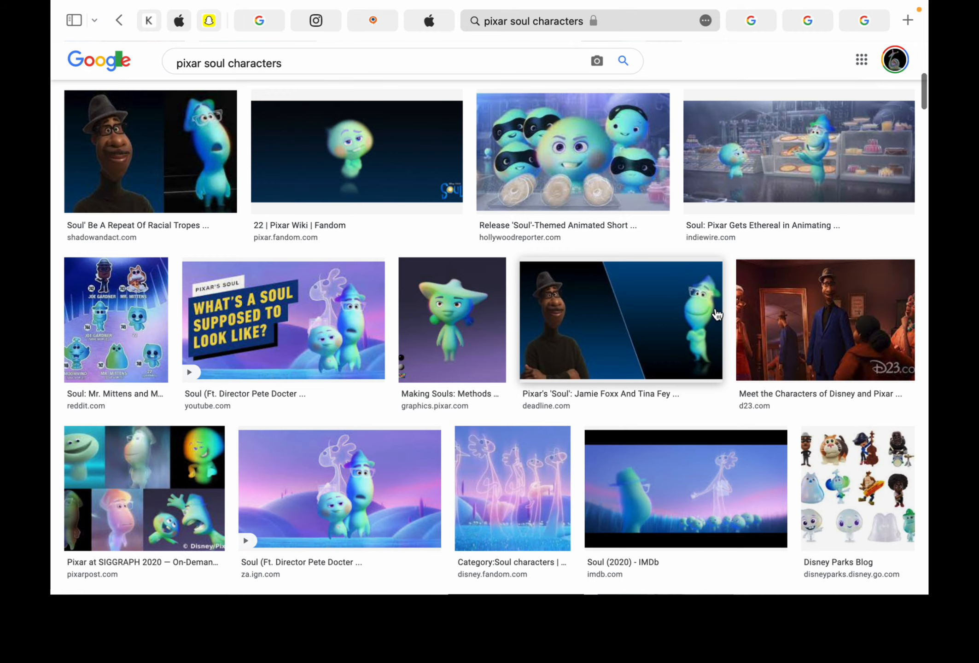
Step: Look through the "pixar soul characters" image results and preview the New York Times picture of the subway guitarist scene
scroll(644, 368, "down", 10)
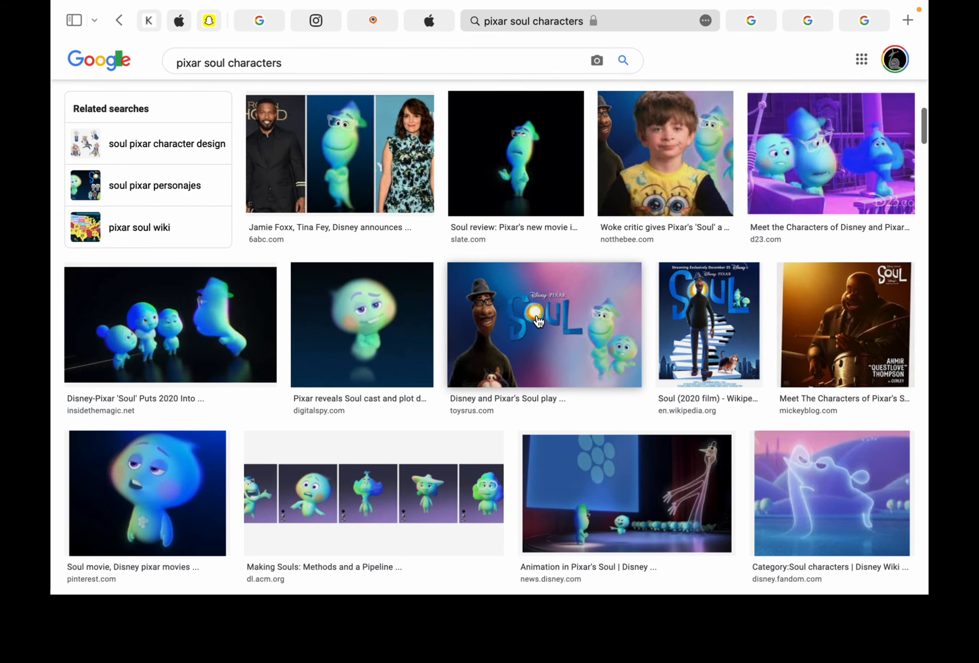
scroll(495, 343, "down", 2)
scroll(506, 325, "down", 2)
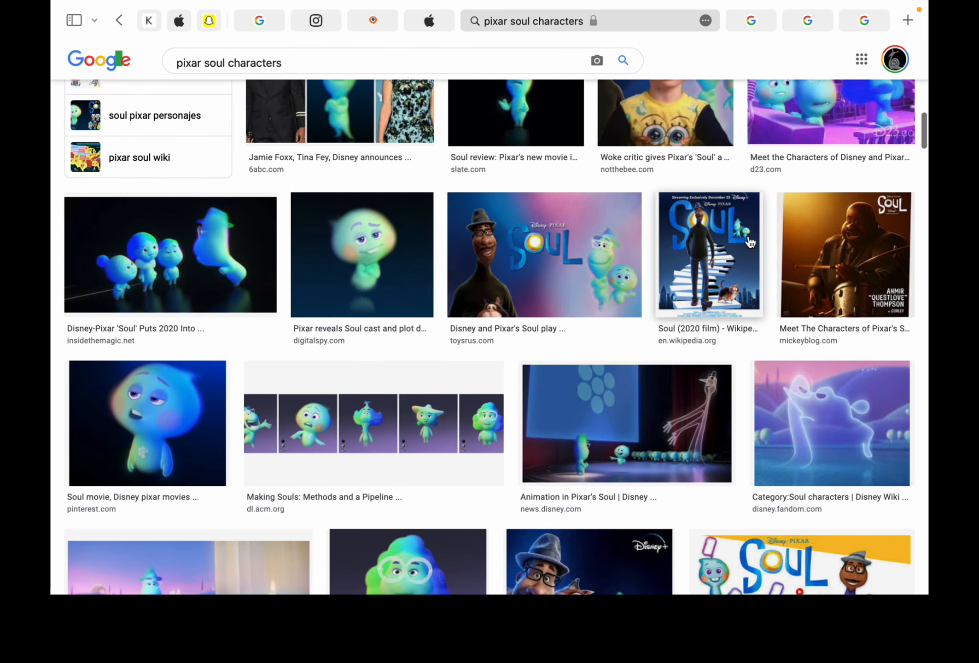
scroll(755, 253, "down", 12)
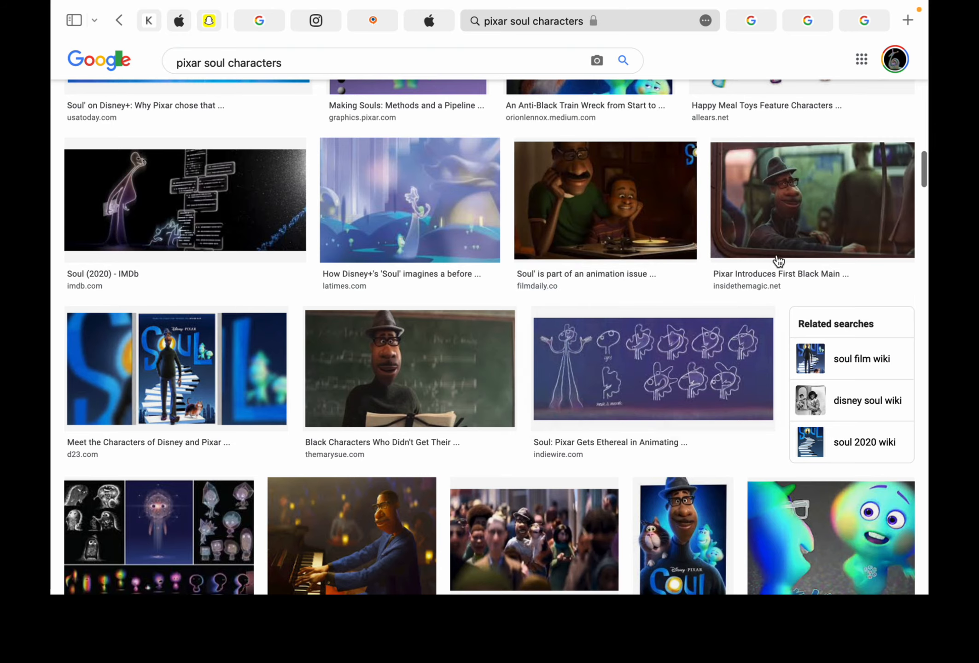
scroll(758, 254, "down", 12)
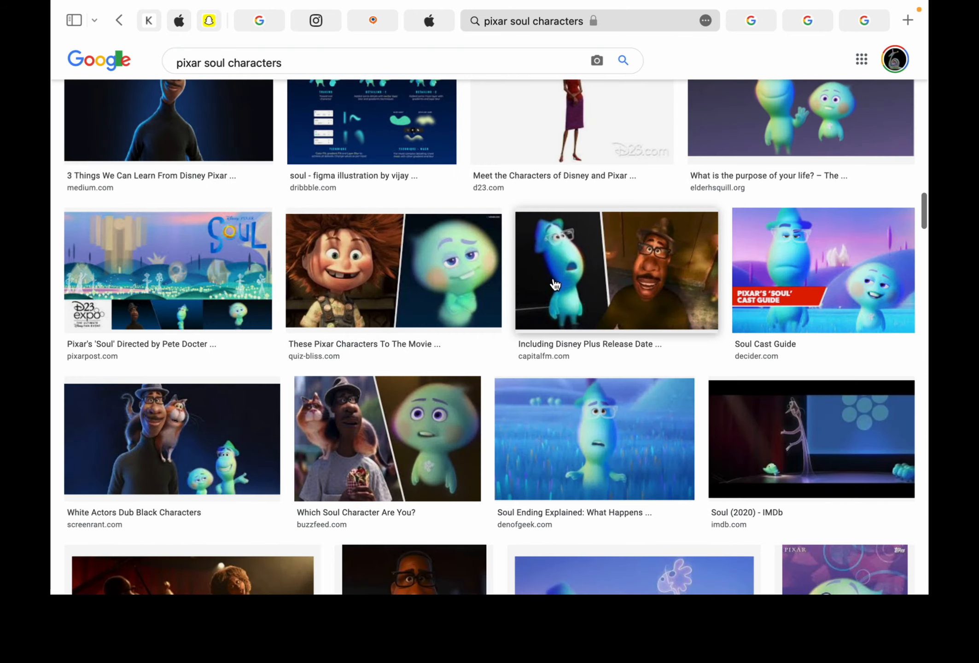
scroll(499, 414, "down", 5)
scroll(538, 313, "down", 20)
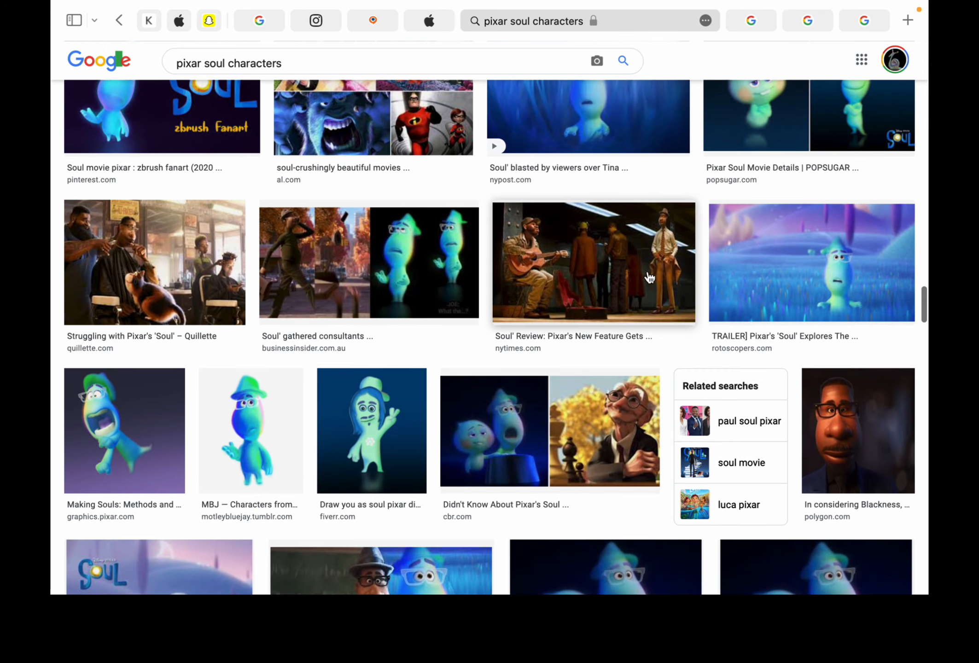
scroll(642, 264, "up", 1)
left_click(555, 291)
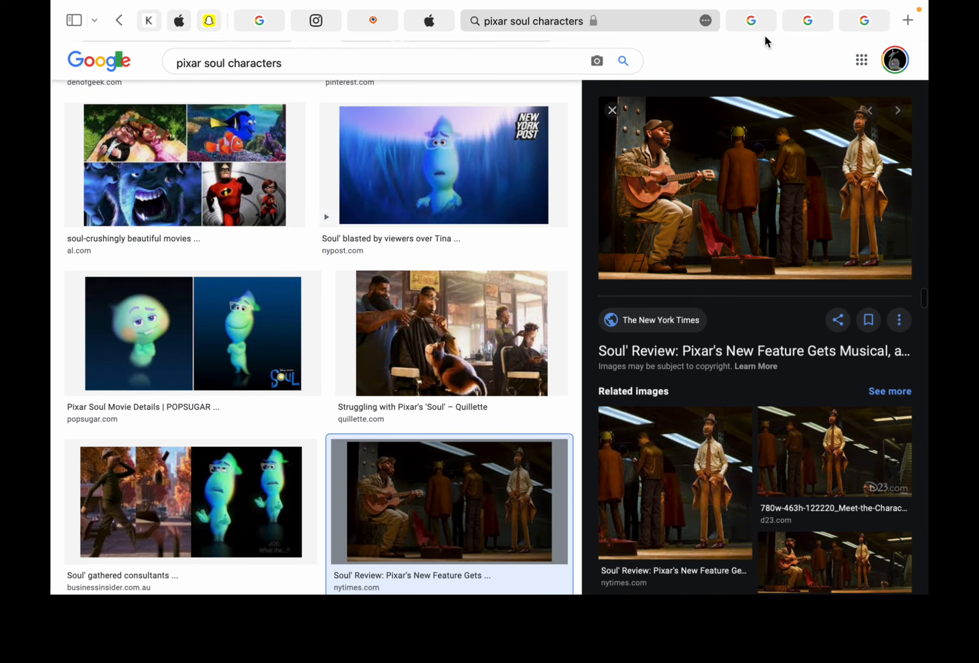
Step: Look through the "pixar linguini" image results and bring up the "pixar luca" image results
left_click(754, 23)
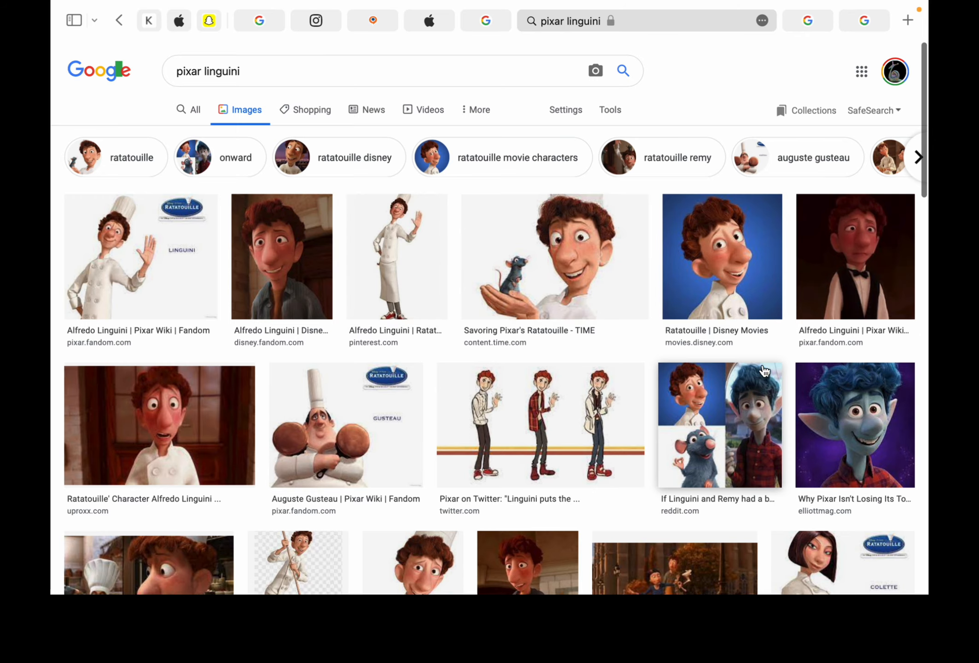
scroll(665, 322, "down", 5)
scroll(665, 280, "up", 4)
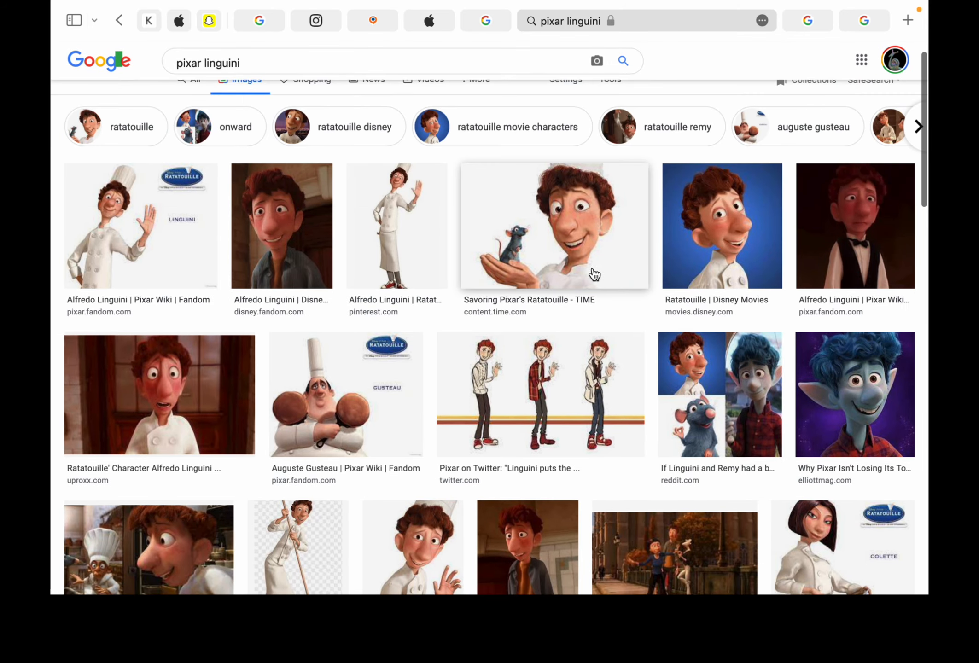
scroll(732, 387, "down", 2)
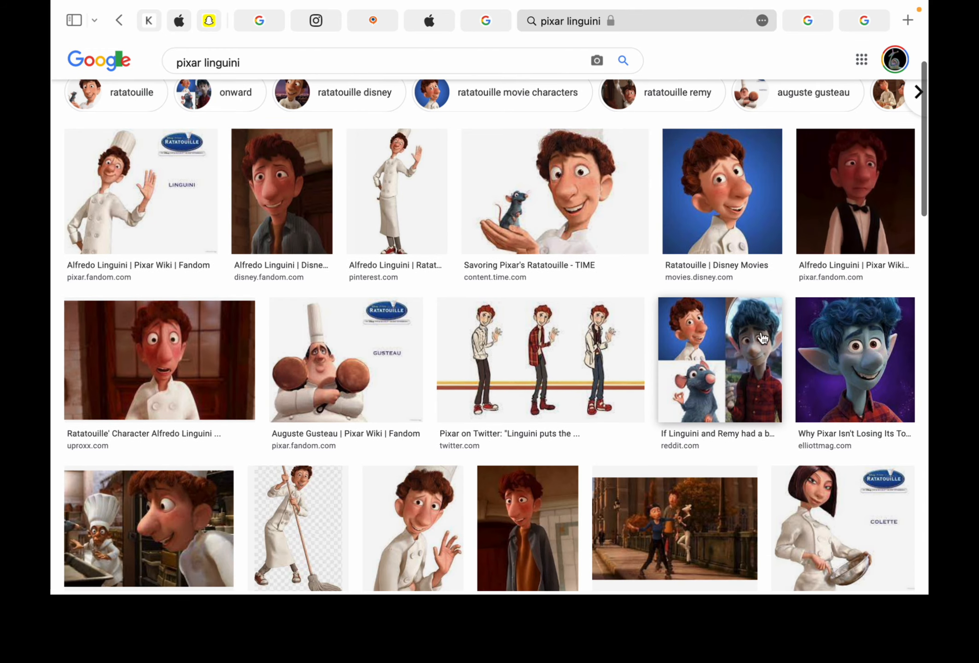
scroll(799, 340, "down", 1)
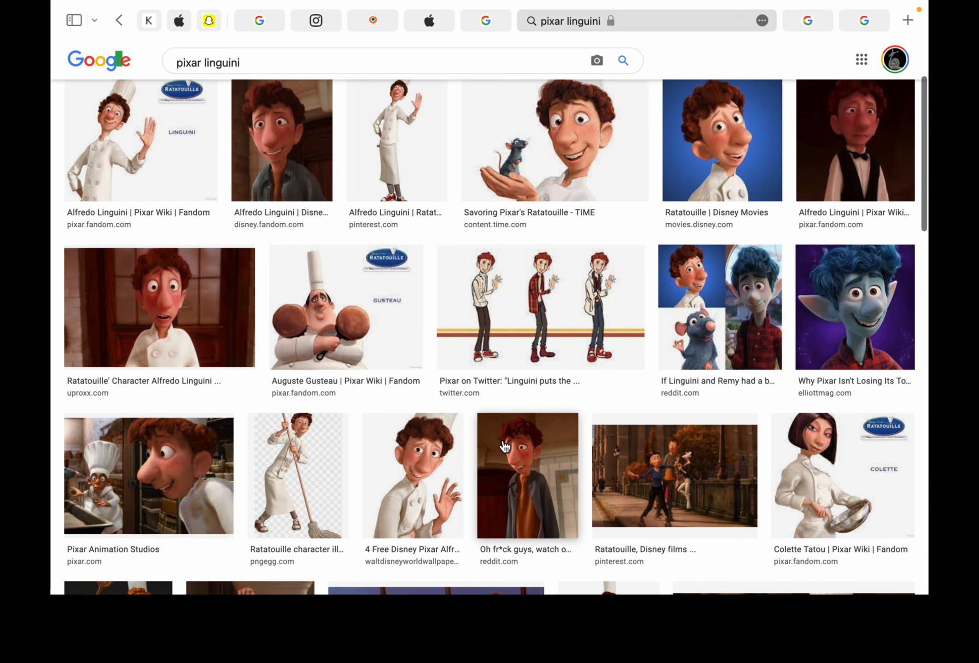
scroll(806, 230, "up", 4)
left_click(810, 23)
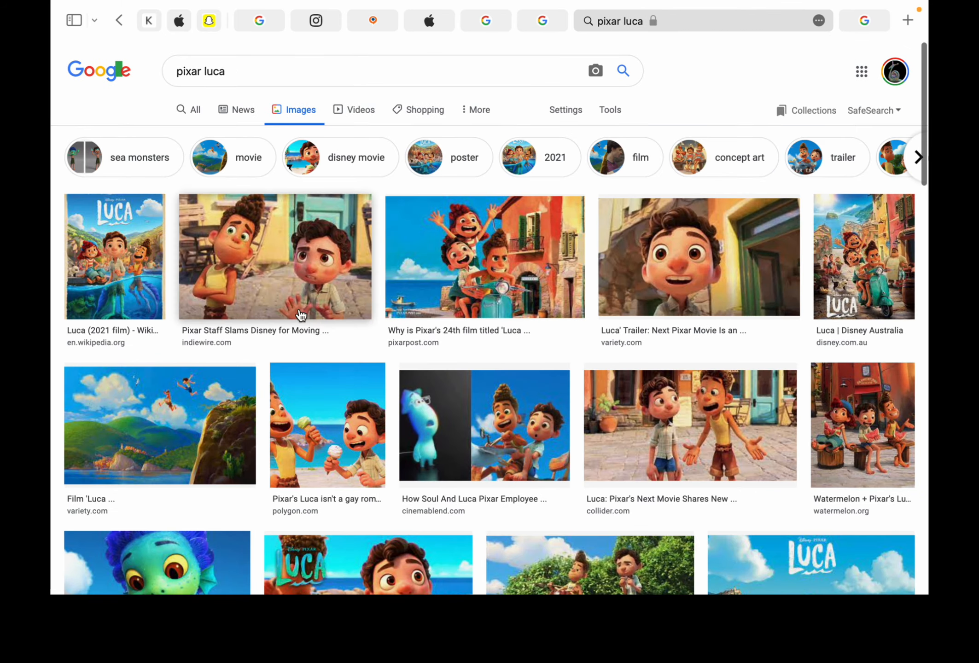
Step: Look through the "mad magazine caricature" image results and preview the Pinterest sheet of ink caricature heads by Mort Drucker
key("ctrl+Tab")
scroll(456, 340, "down", 2)
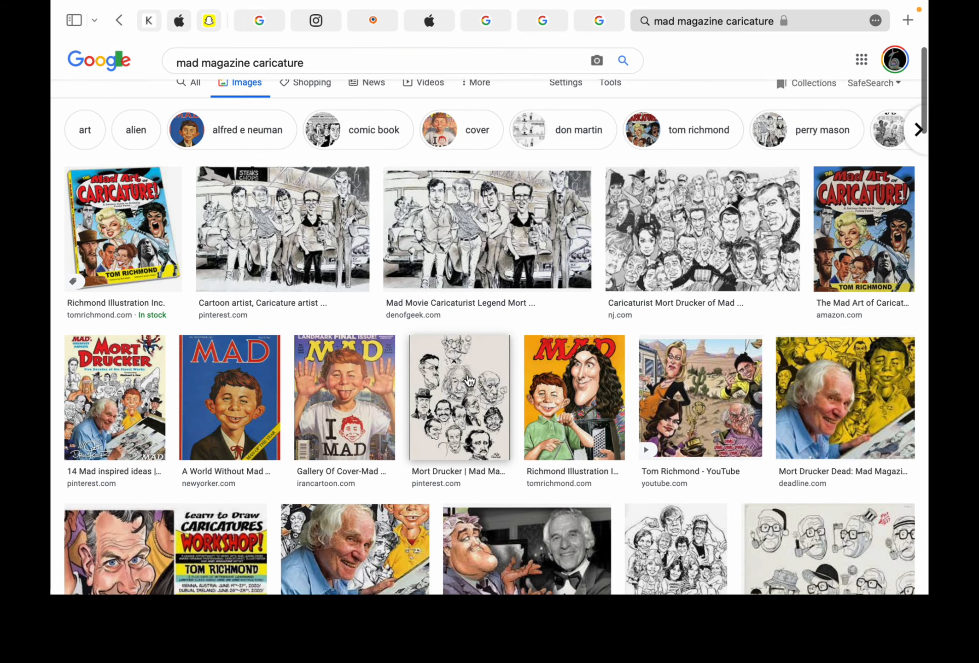
scroll(517, 371, "down", 10)
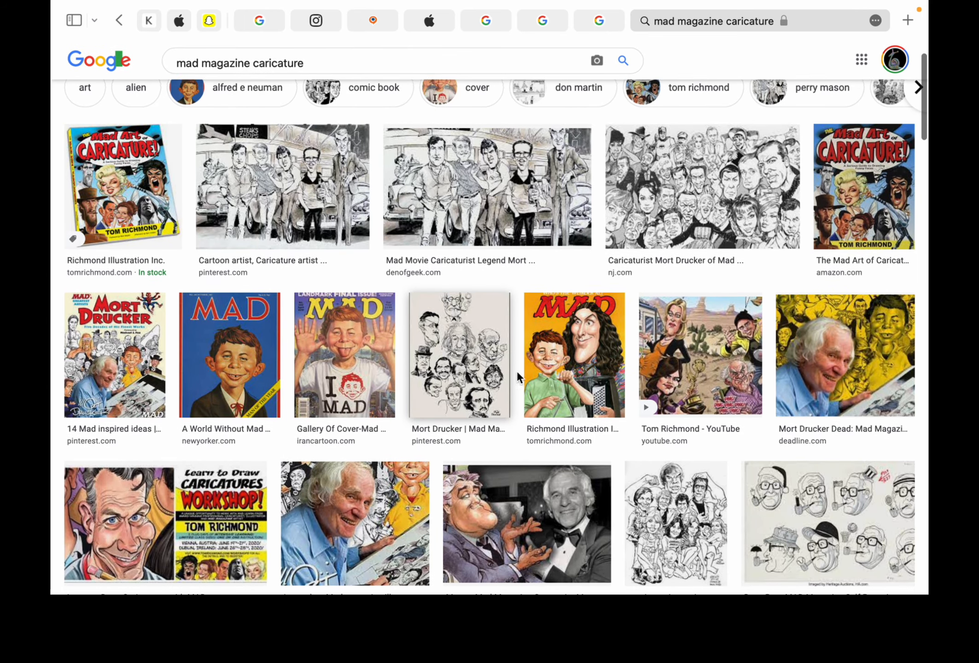
scroll(521, 376, "down", 5)
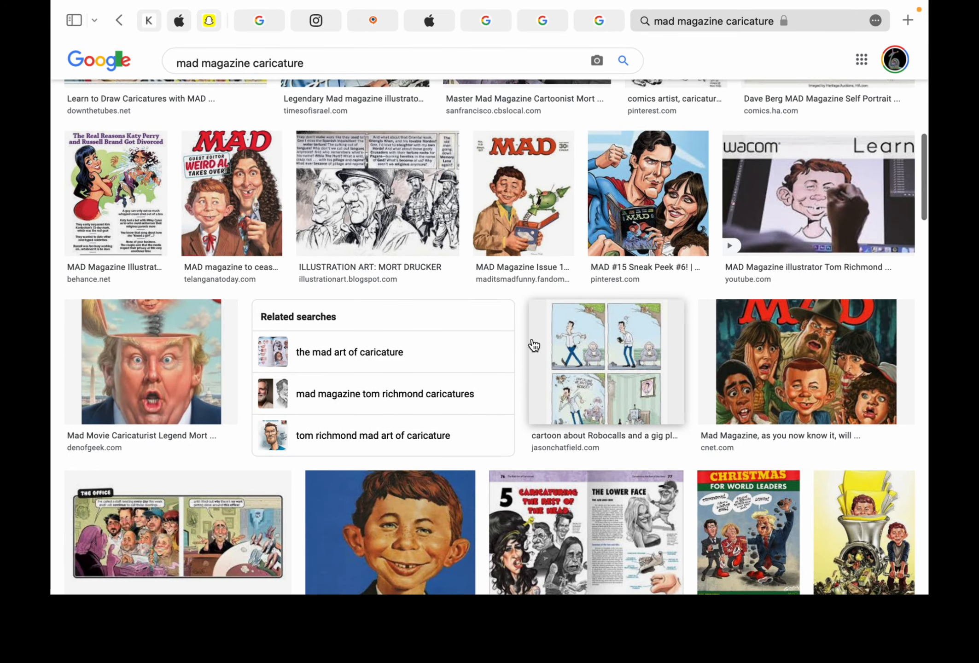
scroll(645, 354, "down", 4)
scroll(624, 359, "down", 5)
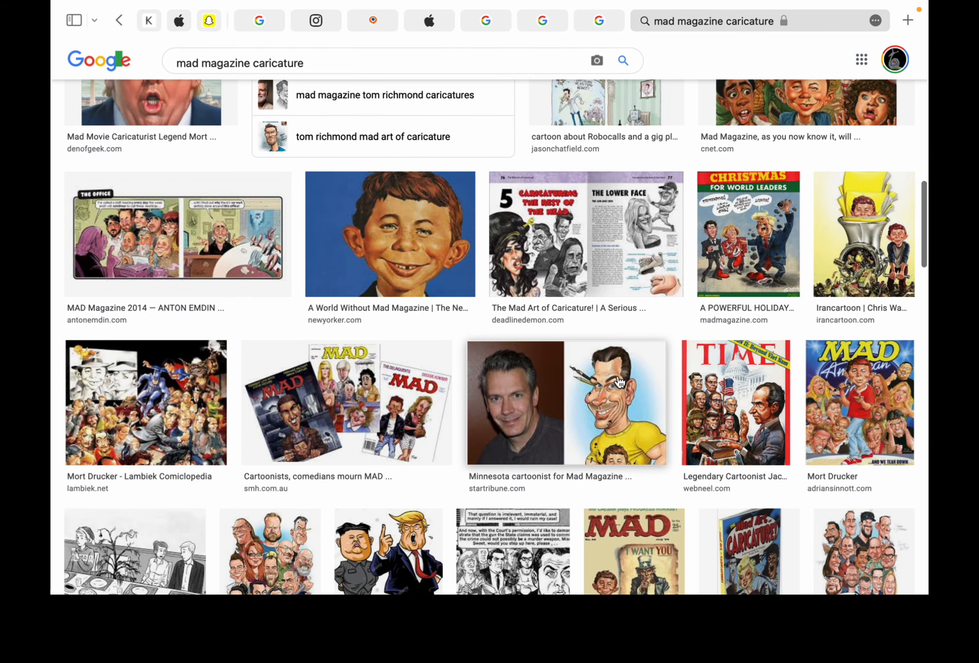
scroll(762, 284, "up", 20)
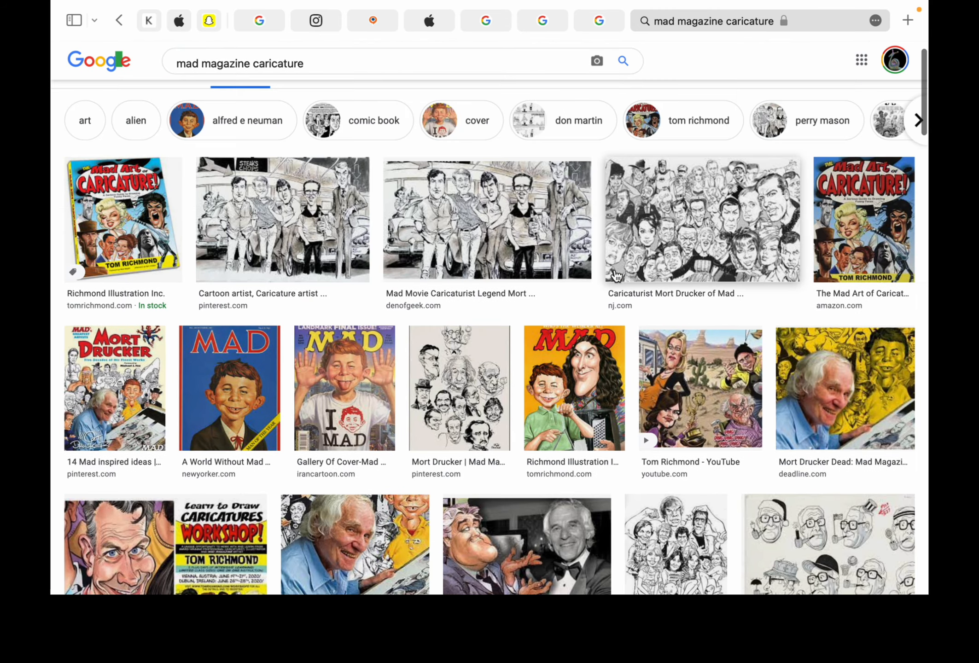
scroll(570, 262, "up", 2)
left_click(459, 424)
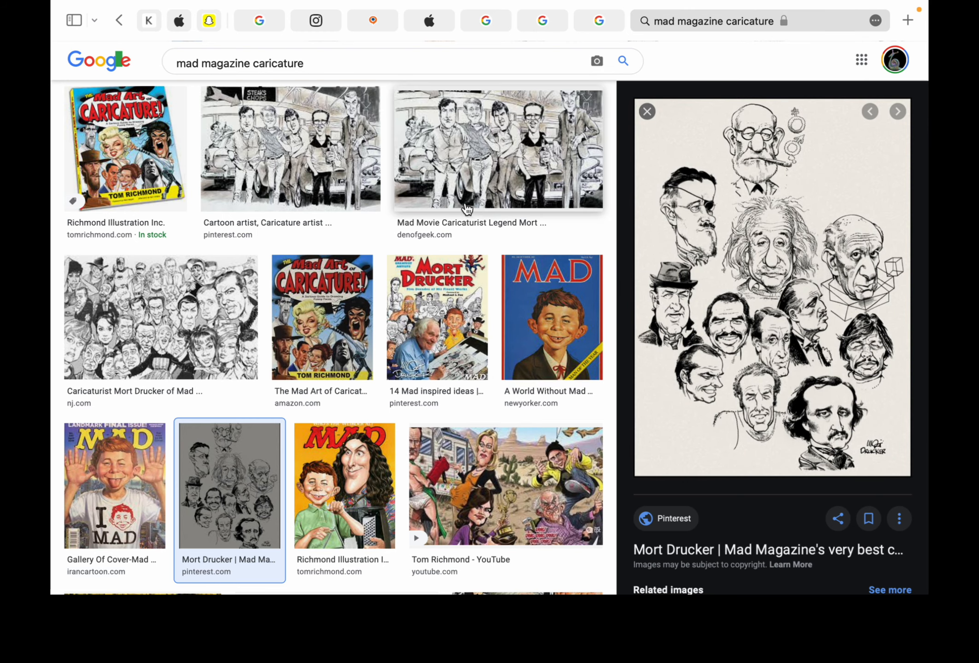
Step: Switch to Blender and bring the screenshot of the curly-haired character into the 3D viewport as a reference image
left_click(209, 155)
left_click(157, 154)
scroll(428, 259, "up", 3)
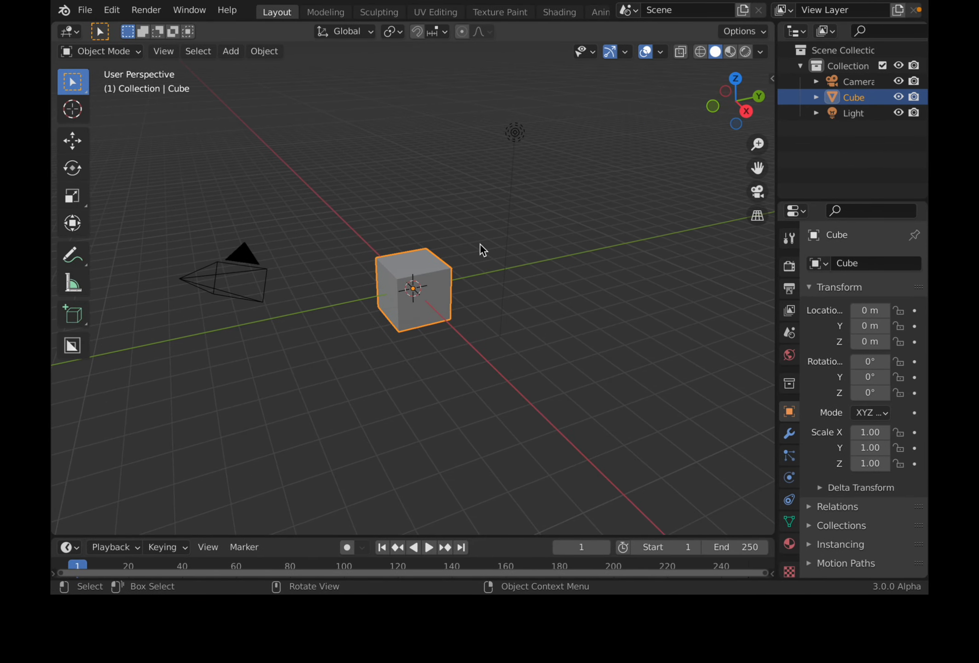
left_click(357, 201)
key("ctrl+Left")
left_click_drag(865, 231, 360, 212)
key("ctrl+Right")
Step: Delete the default cube, camera and light, leaving the reference image selected in the scene
middle_click_drag(462, 266, 442, 271)
left_click(440, 269)
key("Delete")
left_click(355, 143)
key("Delete")
left_click(528, 104)
key("Delete")
left_click(436, 228)
middle_click_drag(479, 231, 535, 265)
middle_click_drag(421, 226, 466, 207)
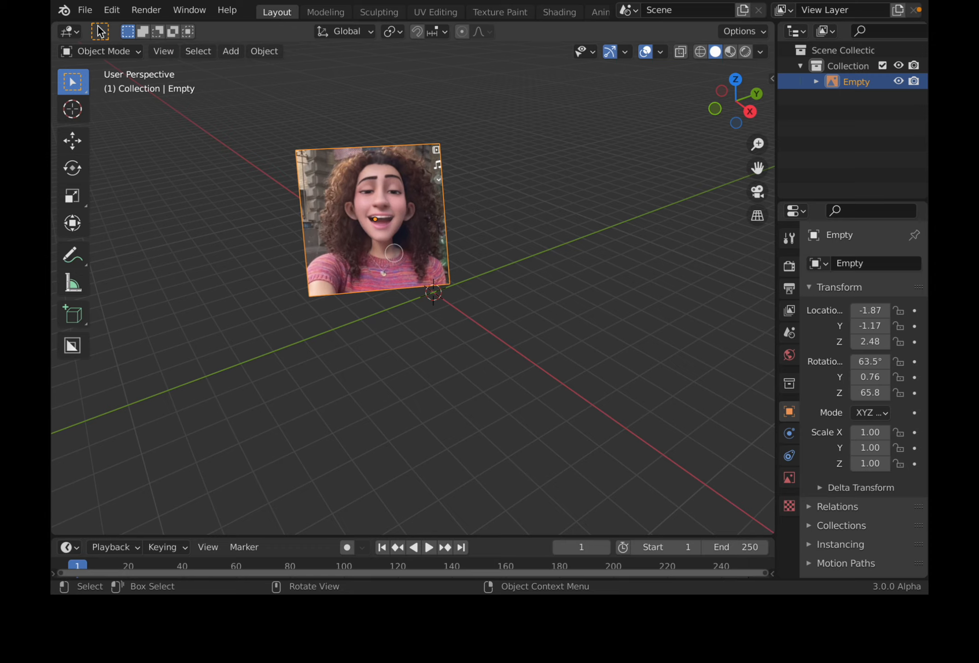
Step: Find the Import-Export add-on "Import Images as Planes" in the preferences by searching "imag" and enable it
left_click(85, 10)
mouse_move(168, 223)
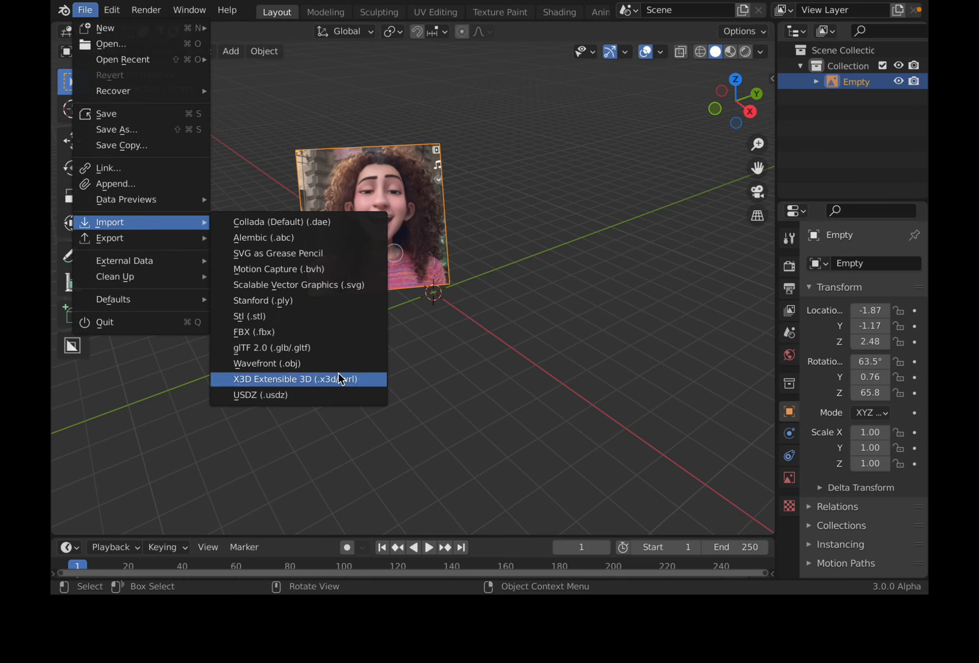
left_click(111, 10)
left_click(129, 234)
left_click(468, 83)
type("imag")
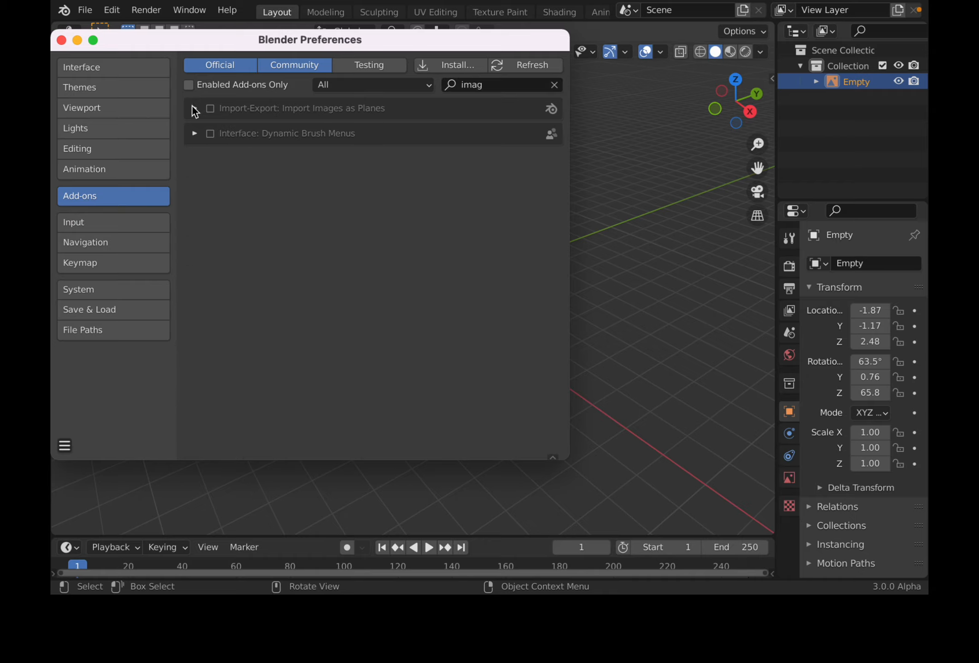
left_click(210, 107)
left_click(61, 40)
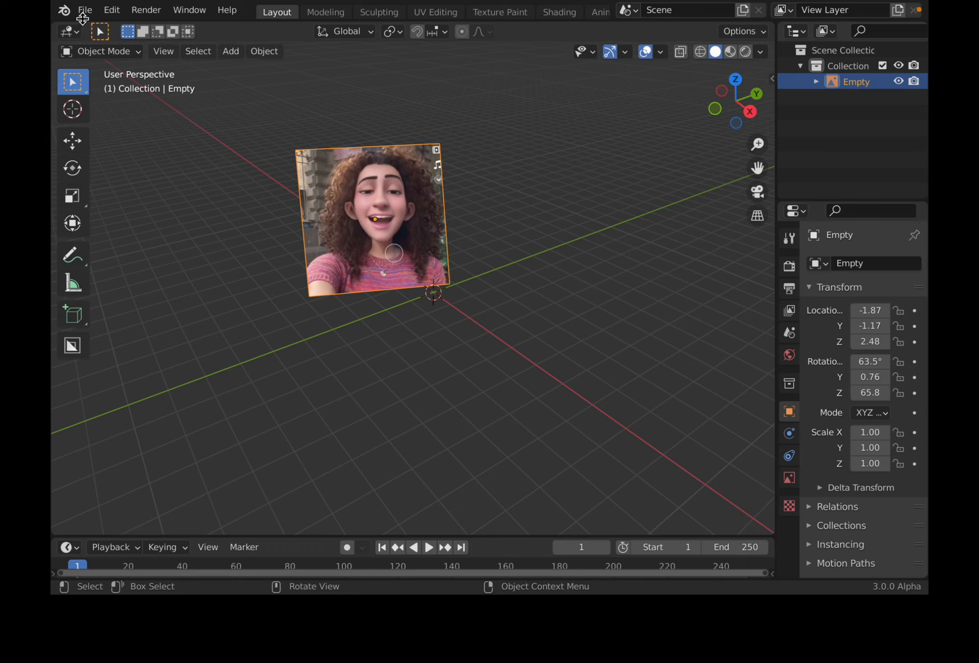
Step: Import "Screen Shot 2021-06-15 at 8.58.14 am" from the Desktop as an image plane and place it beside the reference image
left_click(85, 9)
mouse_move(148, 225)
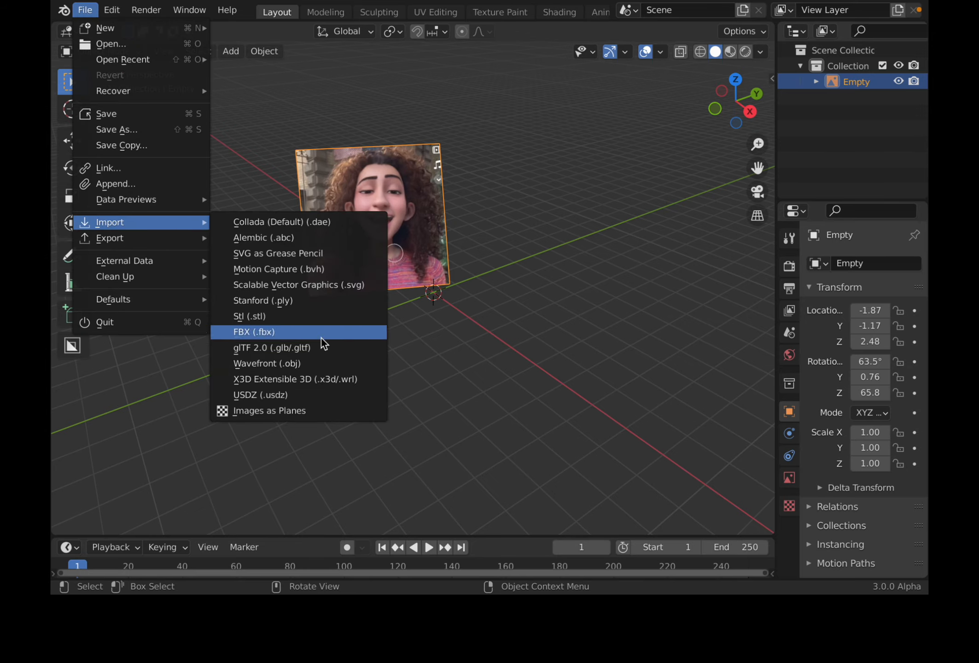
left_click(301, 411)
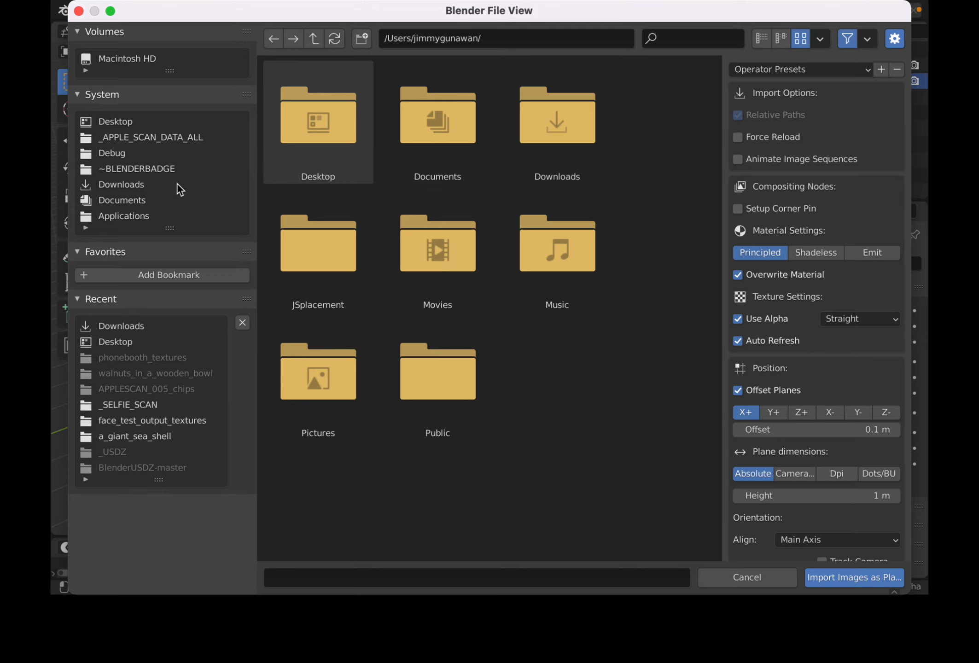
left_click(153, 122)
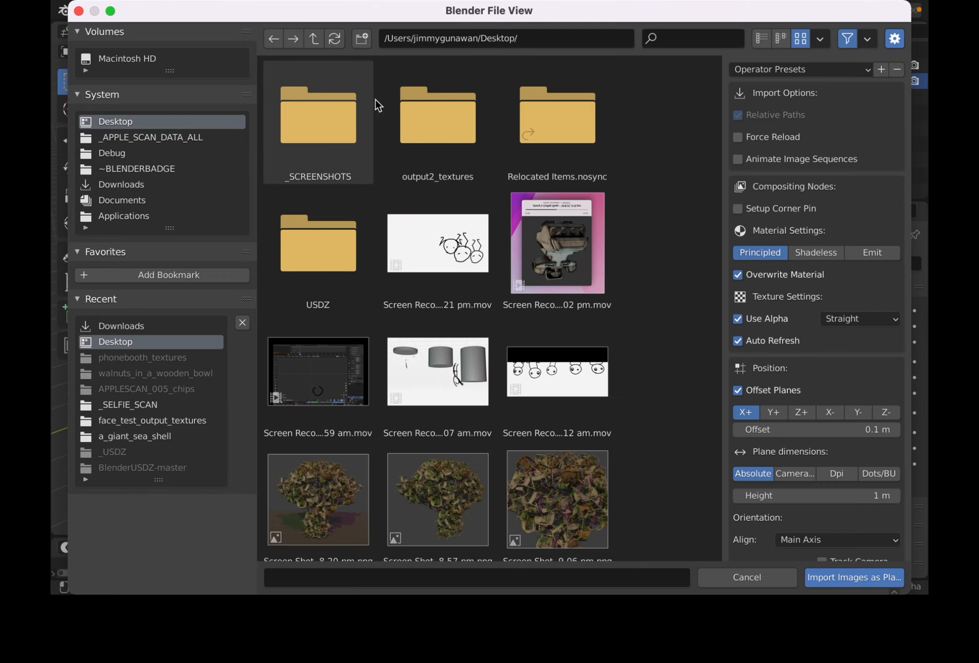
scroll(668, 221, "down", 3)
scroll(607, 153, "up", 3)
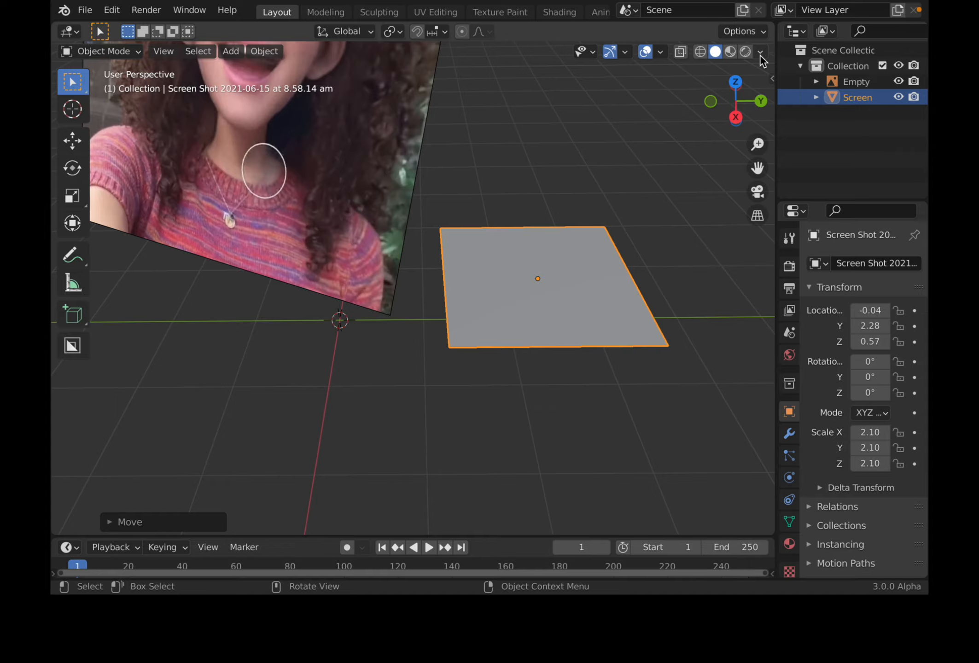
Step: Set the viewport's solid shading colour to Texture and compare the image plane with the reference image
left_click(760, 51)
left_click(801, 266)
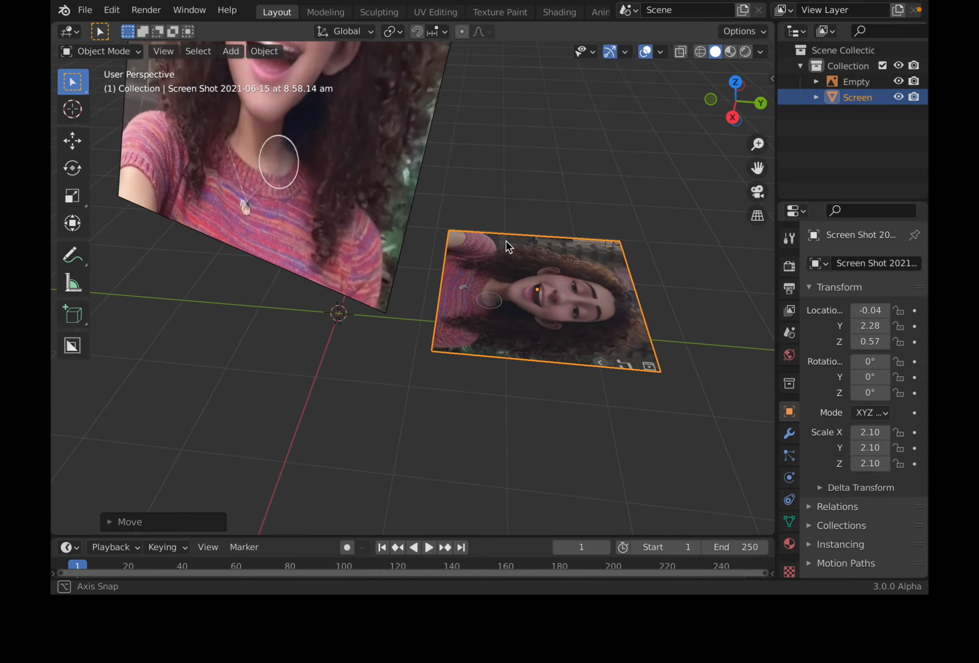
middle_click_drag(506, 240, 411, 174)
left_click(544, 195)
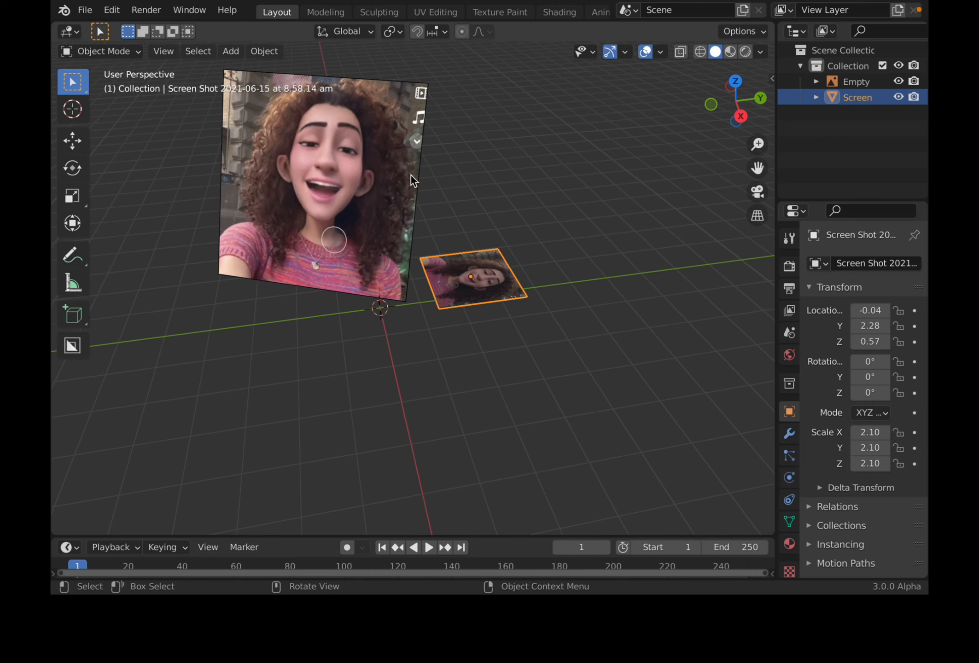
scroll(411, 175, "up", 1)
scroll(467, 188, "down", 1)
Step: Create a new 2D Animation file and show the character screenshot as the camera's background image
left_click(94, 16)
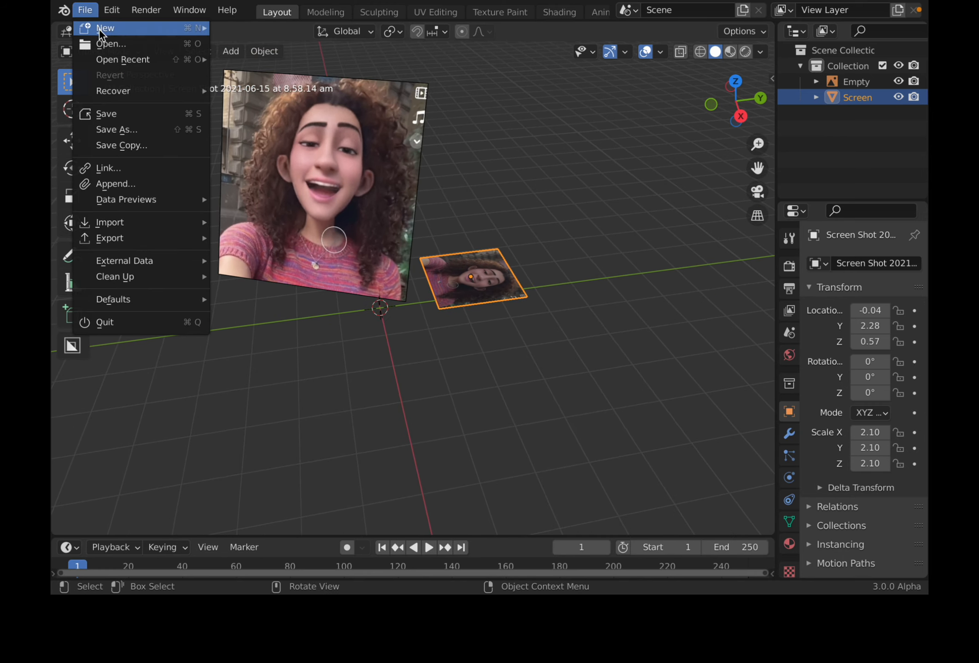
mouse_move(98, 30)
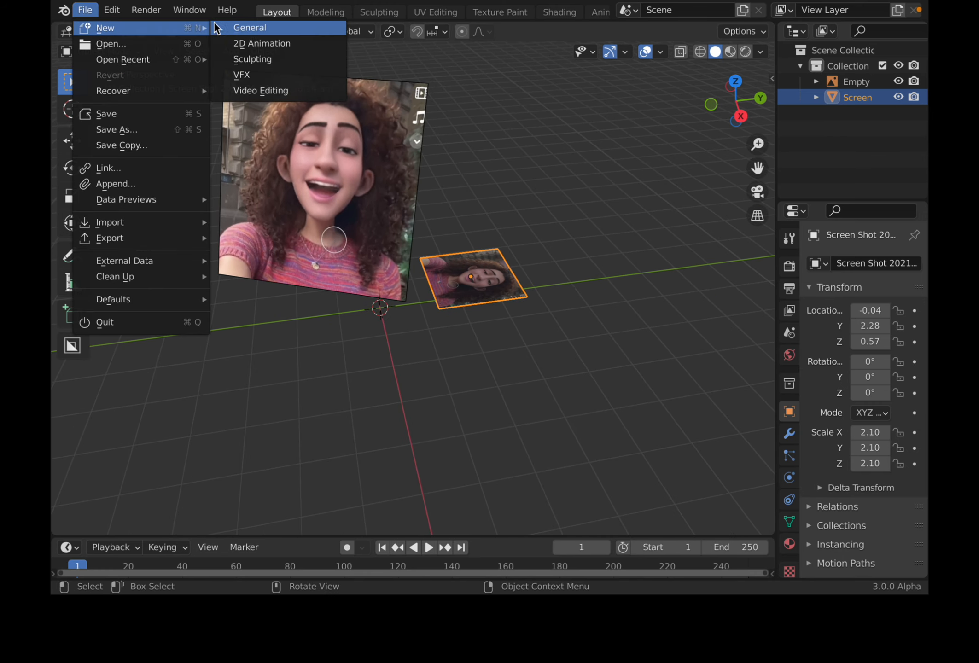
left_click(260, 42)
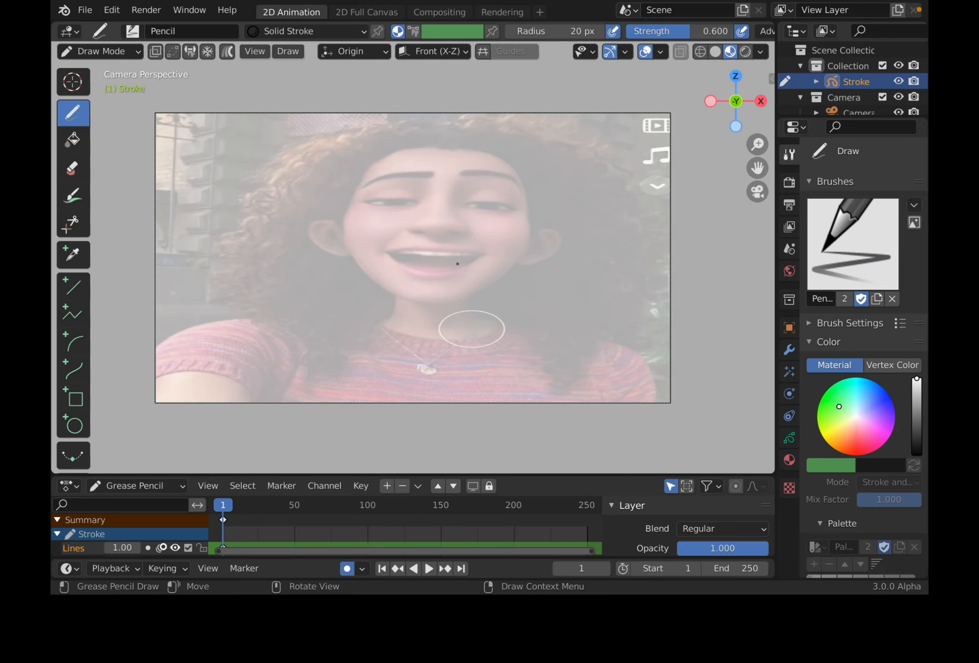
scroll(471, 329, "down", 2)
scroll(462, 317, "up", 2)
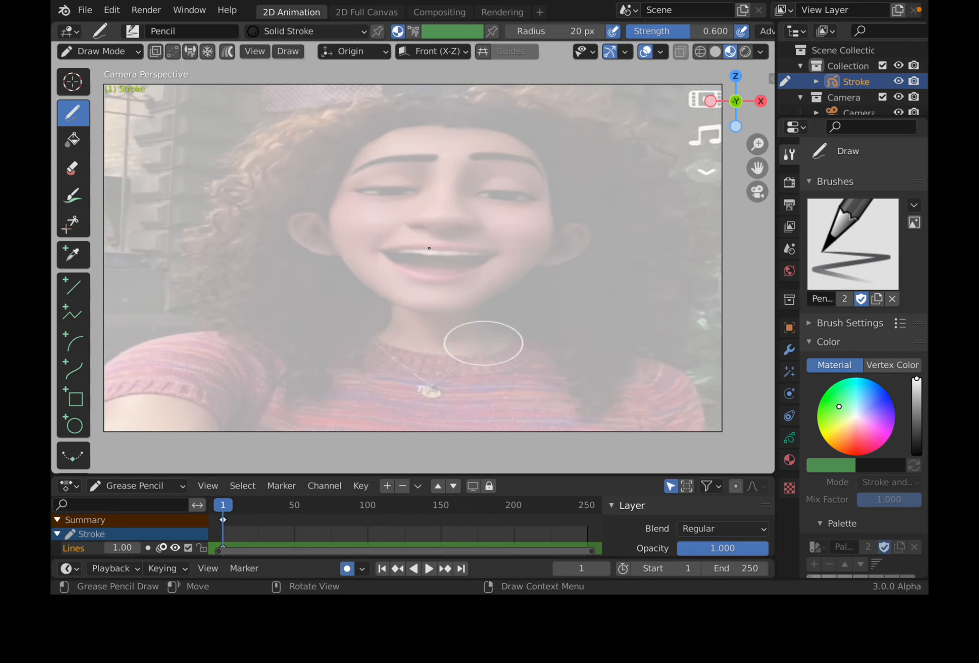
mouse_move(338, 254)
left_mouse_down()
mouse_move(437, 312)
mouse_move(488, 301)
left_mouse_up()
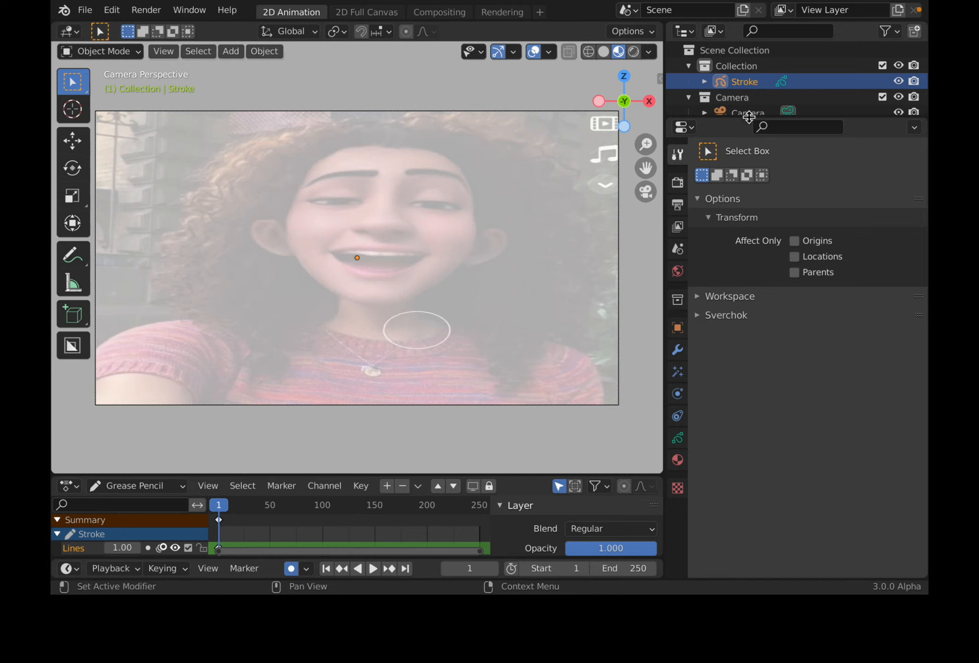
Step: Enlarge the outliner, select the camera and set its background image's frame method to Fit
left_click_drag(750, 120, 765, 173)
left_click(755, 115)
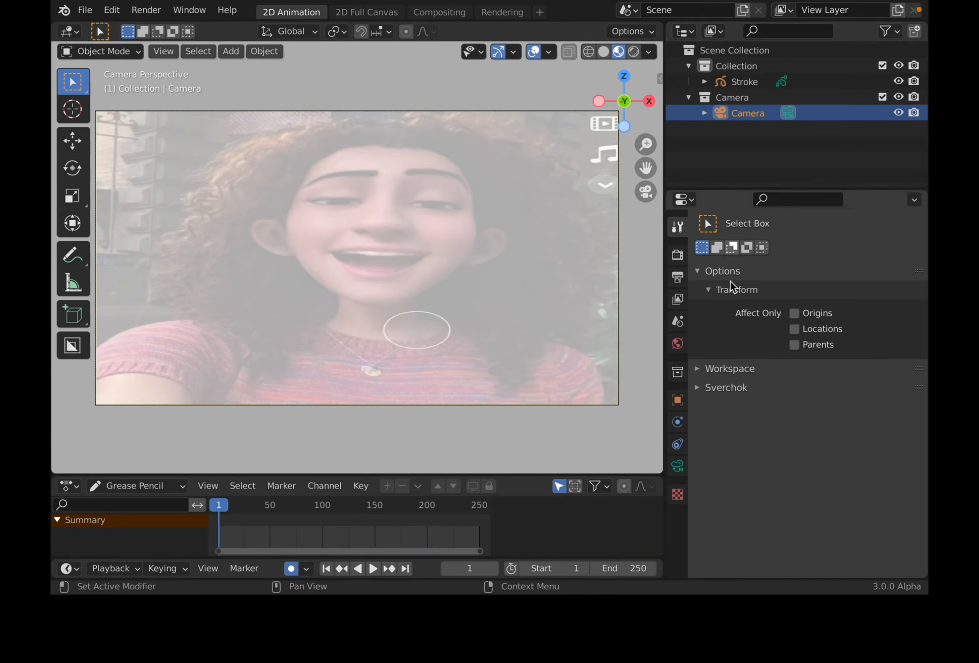
left_click(677, 466)
left_click(696, 504)
scroll(782, 461, "down", 10)
left_click(852, 406)
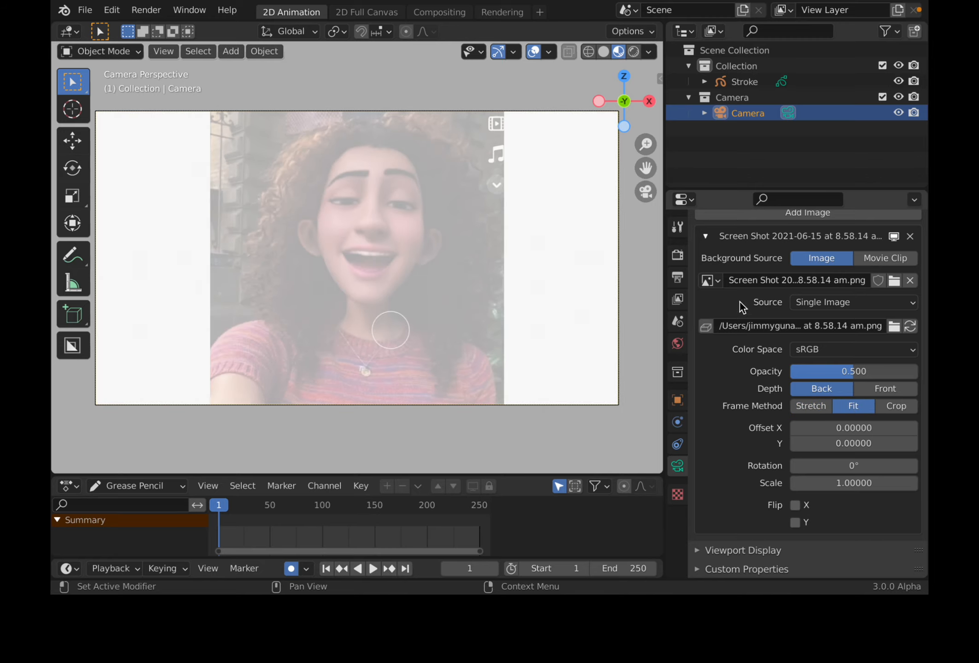
Step: Enlarge the viewport, put the Stroke object in Draw Mode and maximize the view on the character's face
left_click_drag(664, 224, 740, 224)
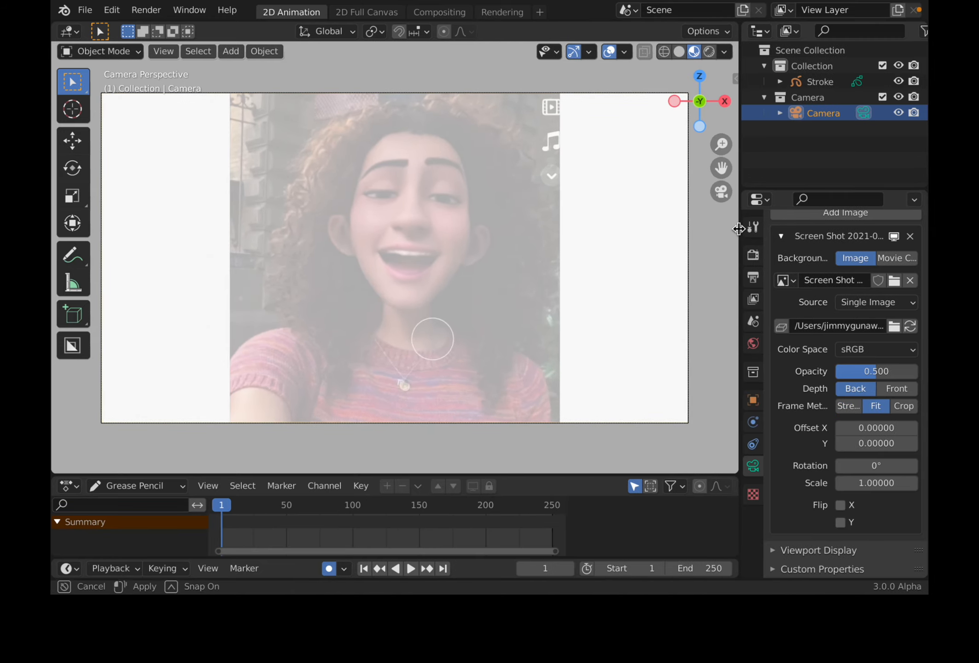
left_click(819, 83)
left_click(101, 52)
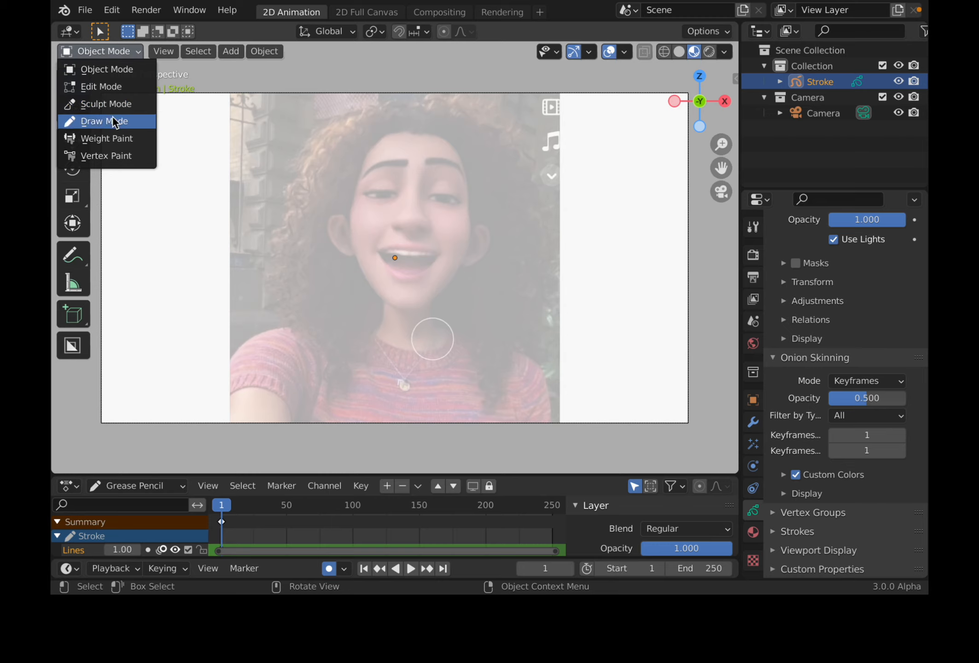
left_click(113, 121)
scroll(437, 350, "up", 2)
scroll(440, 350, "down", 1)
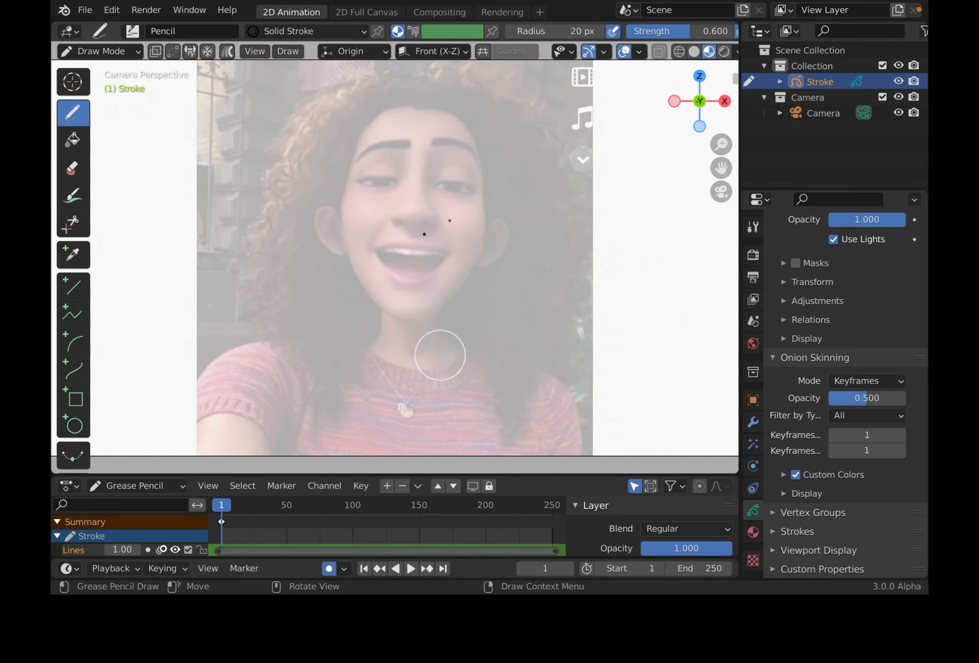
scroll(447, 370, "up", 1)
key("ctrl+space")
scroll(543, 557, "up", 2)
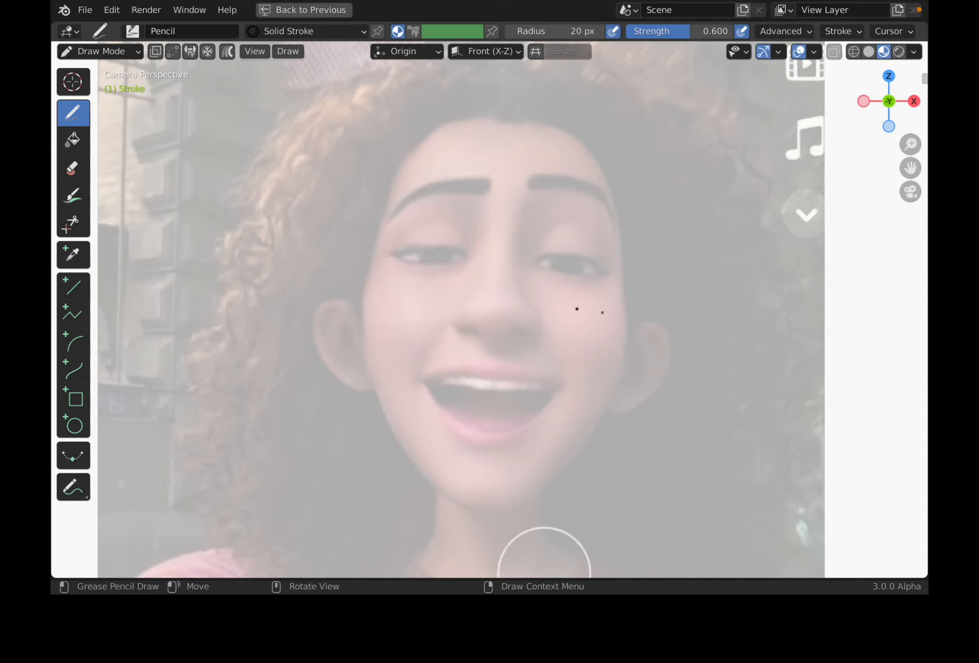
Step: Turn off pen pressure for the Pencil brush's radius and strength, set strength to 1.000, and use solid viewport shading
left_click(614, 34)
left_click_drag(682, 38, 738, 36)
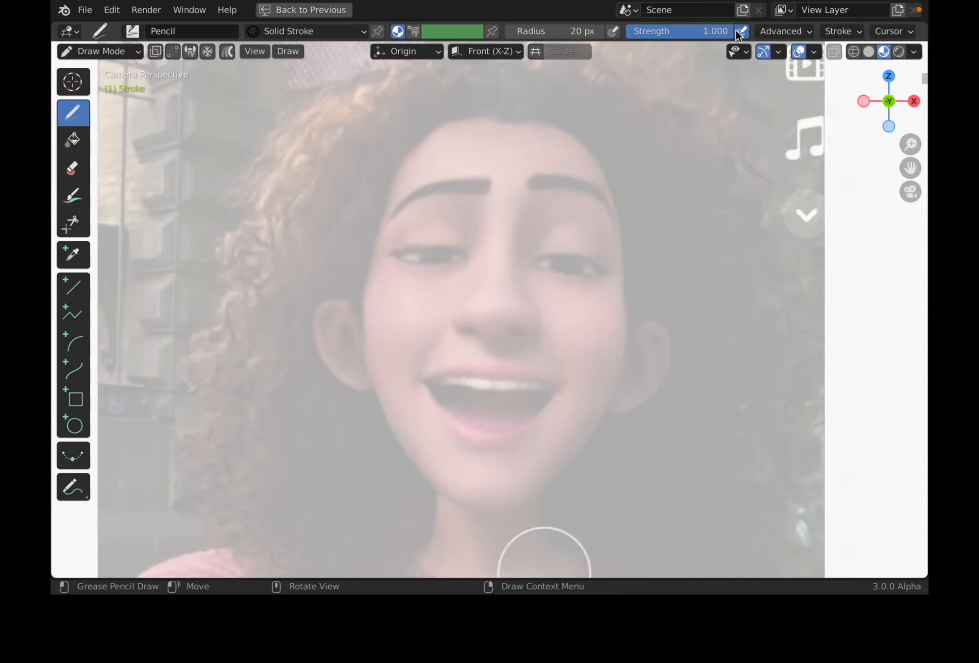
left_click(739, 33)
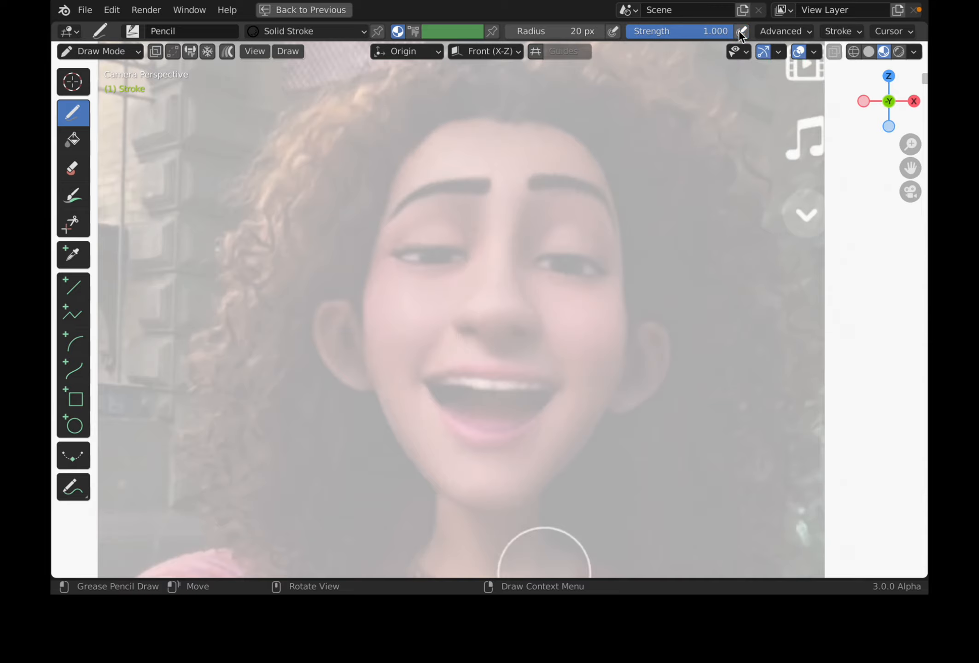
left_click(868, 51)
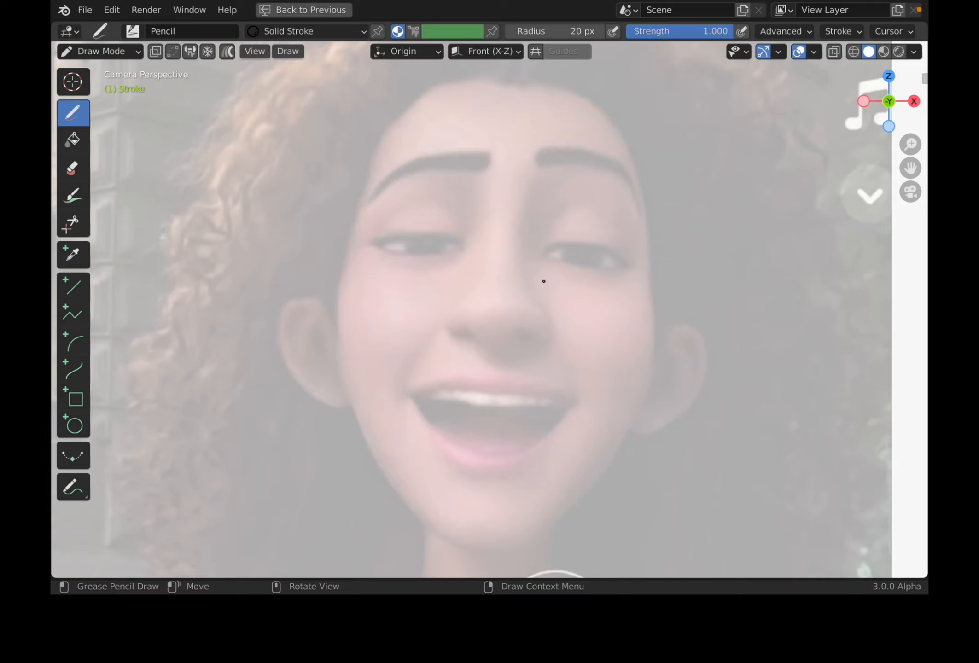
Step: Trace both of the character's eyes with their irises and upper eyelid creases
mouse_move(544, 255)
left_mouse_down()
mouse_move(575, 243)
mouse_move(628, 267)
left_mouse_up()
mouse_move(562, 245)
left_mouse_down()
mouse_move(572, 261)
mouse_move(595, 268)
mouse_move(580, 256)
mouse_move(598, 251)
mouse_move(596, 267)
mouse_move(609, 263)
left_mouse_up()
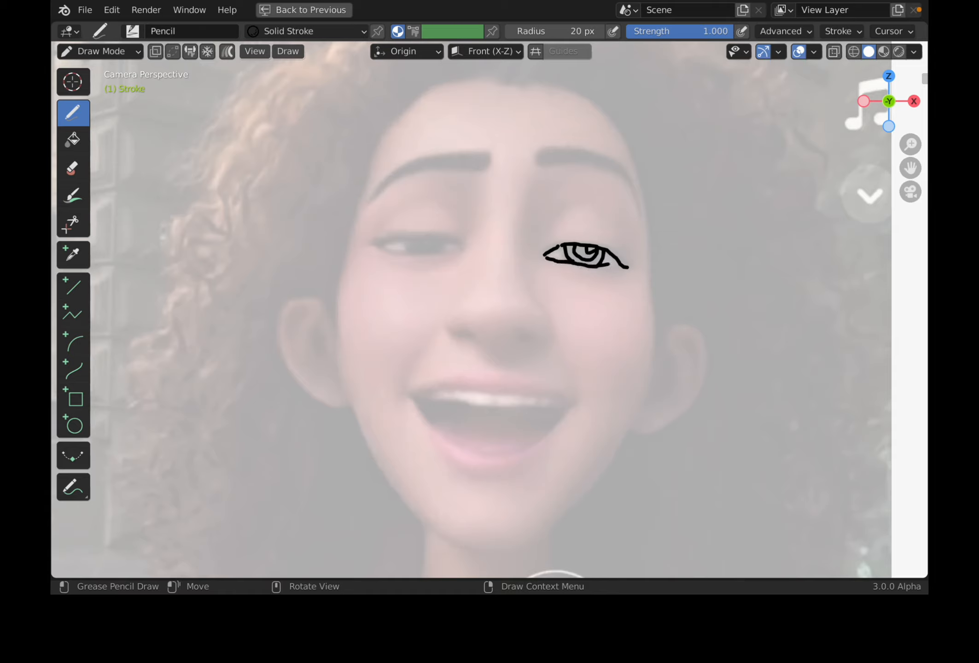
left_click_drag(375, 242, 467, 240)
mouse_move(407, 236)
left_mouse_down()
mouse_move(419, 252)
mouse_move(437, 252)
mouse_move(416, 256)
mouse_move(466, 242)
left_mouse_up()
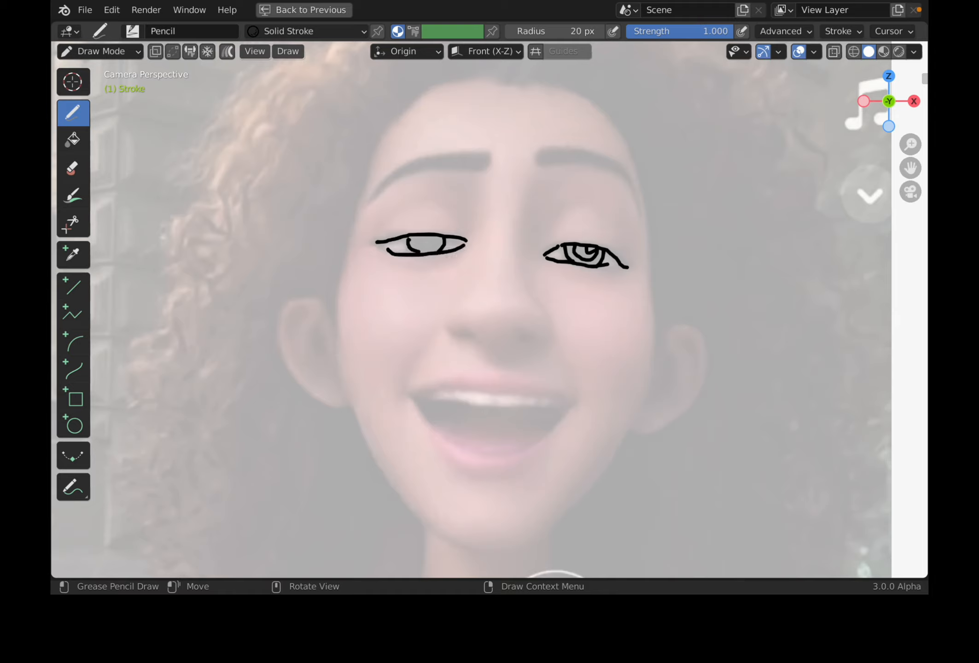
mouse_move(377, 238)
left_mouse_down()
mouse_move(400, 213)
mouse_move(466, 235)
left_mouse_up()
left_click_drag(541, 246, 566, 222)
mouse_move(573, 220)
left_mouse_down()
mouse_move(606, 230)
mouse_move(627, 267)
left_mouse_up()
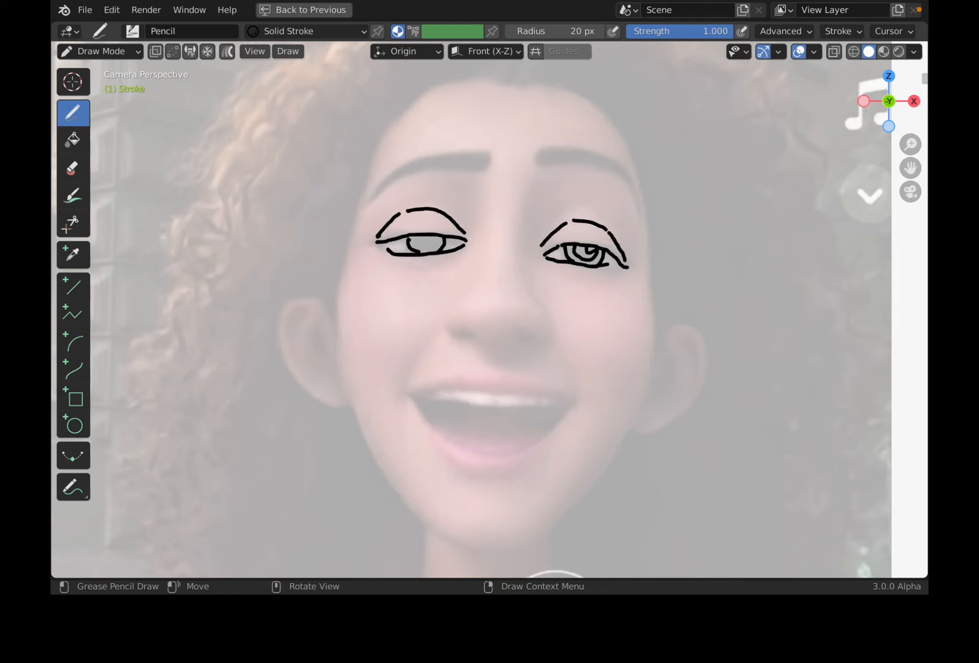
Step: Trace the outlines of both eyebrows over the reference image
mouse_move(539, 148)
left_mouse_down()
mouse_move(551, 164)
mouse_move(639, 192)
mouse_move(581, 147)
mouse_move(631, 179)
mouse_move(639, 201)
left_mouse_up()
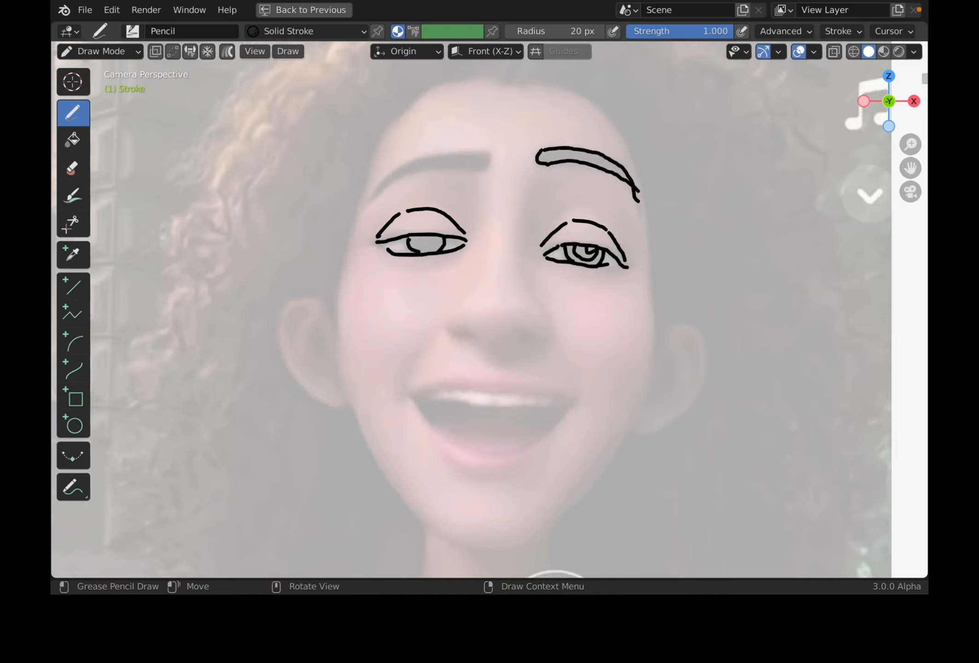
mouse_move(485, 156)
left_mouse_down()
mouse_move(419, 158)
mouse_move(370, 207)
left_mouse_up()
mouse_move(376, 198)
left_mouse_down()
mouse_move(419, 172)
mouse_move(492, 167)
mouse_move(487, 154)
left_mouse_up()
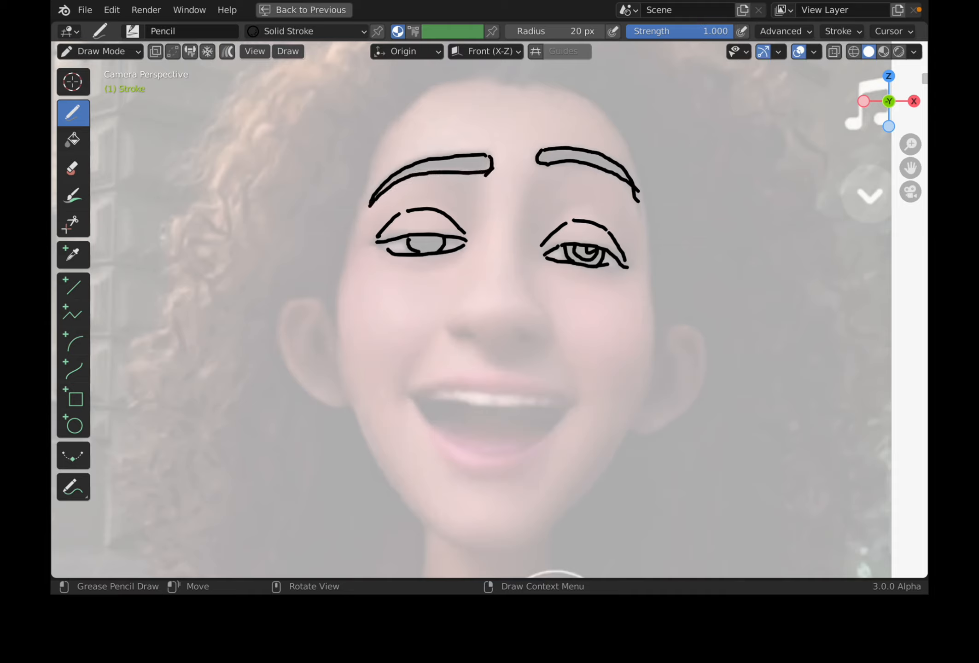
Step: Trace the nose with its nostrils, lower contour and two bridge lines
mouse_move(451, 307)
left_mouse_down()
mouse_move(448, 327)
mouse_move(458, 335)
mouse_move(534, 337)
left_mouse_up()
left_click_drag(491, 217, 484, 265)
left_click_drag(521, 235, 531, 291)
left_click_drag(540, 300, 539, 340)
Step: Outline the open mouth with its lips and upper teeth, and add short crease strokes beside both nostrils
mouse_move(411, 394)
left_mouse_down()
mouse_move(513, 393)
mouse_move(570, 406)
mouse_move(430, 390)
mouse_move(514, 379)
mouse_move(573, 404)
left_mouse_up()
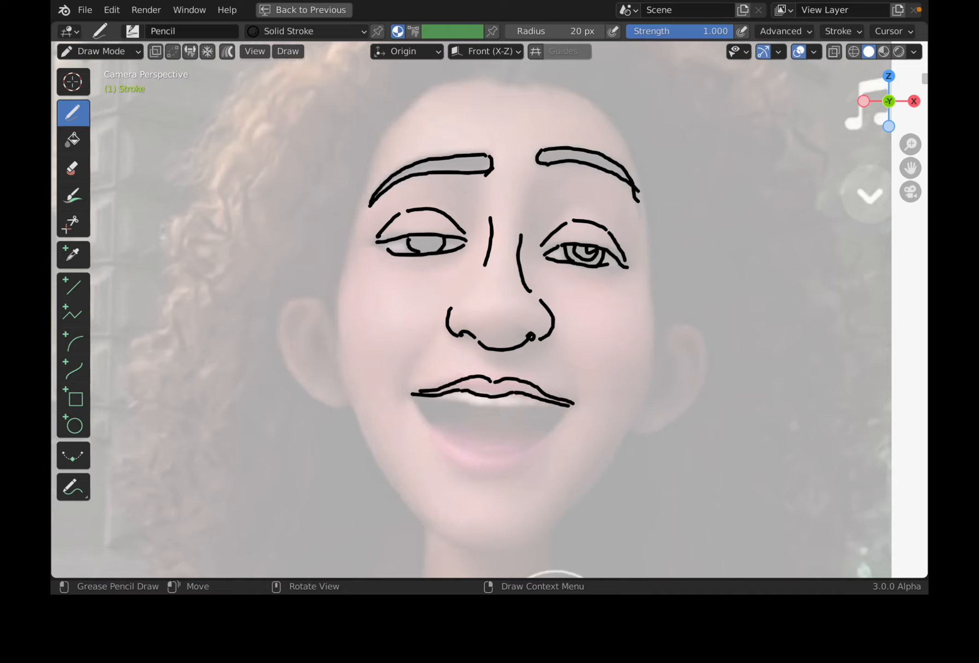
left_click_drag(439, 395, 566, 405)
left_click_drag(417, 399, 494, 454)
left_click_drag(502, 453, 565, 405)
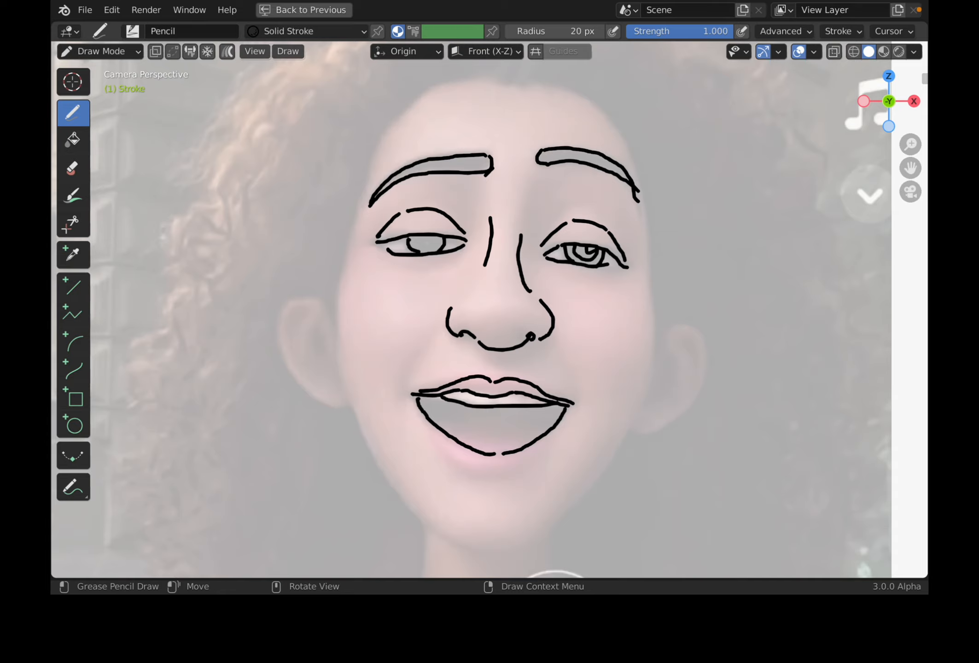
mouse_move(417, 403)
left_mouse_down()
mouse_move(446, 453)
mouse_move(487, 470)
left_mouse_up()
left_click_drag(565, 410, 492, 475)
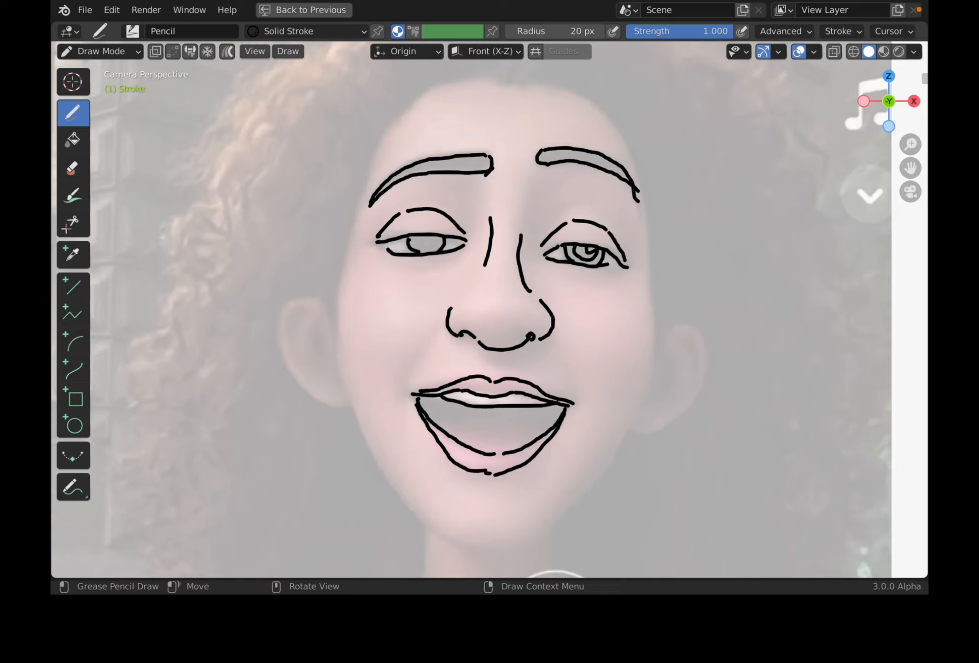
left_click_drag(445, 331, 435, 340)
left_click_drag(548, 337, 556, 343)
Step: Trace the jawline and both ears, including the inner ear lines
scroll(523, 346, "down", 1)
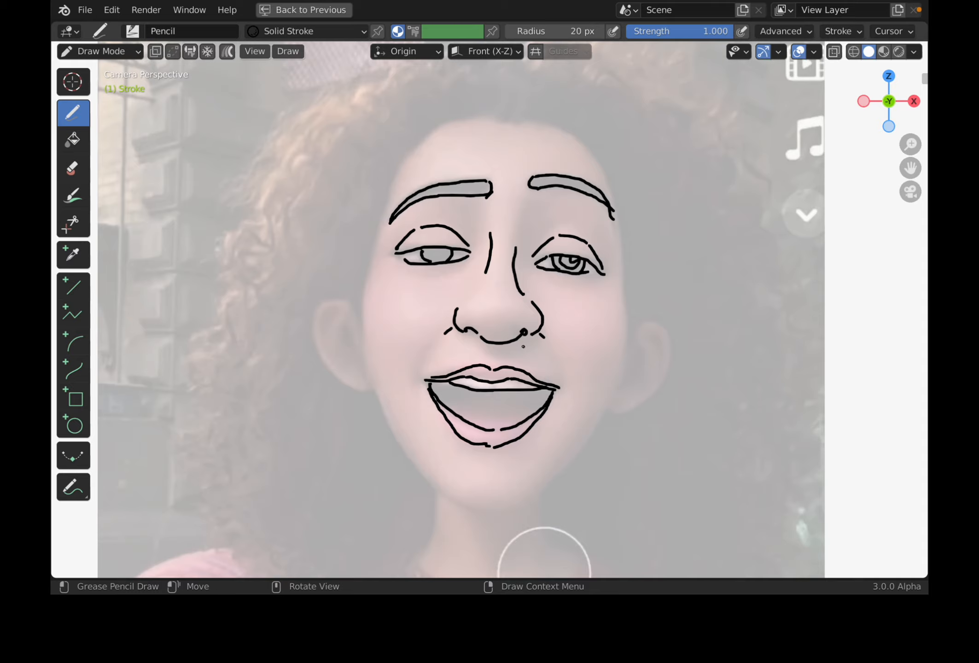
mouse_move(358, 303)
left_mouse_down()
mouse_move(370, 379)
mouse_move(395, 440)
mouse_move(419, 470)
mouse_move(497, 506)
mouse_move(562, 470)
mouse_move(619, 372)
mouse_move(630, 317)
mouse_move(631, 338)
mouse_move(359, 296)
mouse_move(370, 389)
left_mouse_up()
left_click_drag(351, 309, 324, 335)
left_click_drag(354, 326, 336, 336)
mouse_move(636, 326)
left_mouse_down()
mouse_move(628, 406)
mouse_move(612, 407)
mouse_move(657, 348)
mouse_move(640, 366)
left_mouse_up()
left_click_drag(648, 368, 635, 386)
left_click_drag(336, 350, 353, 372)
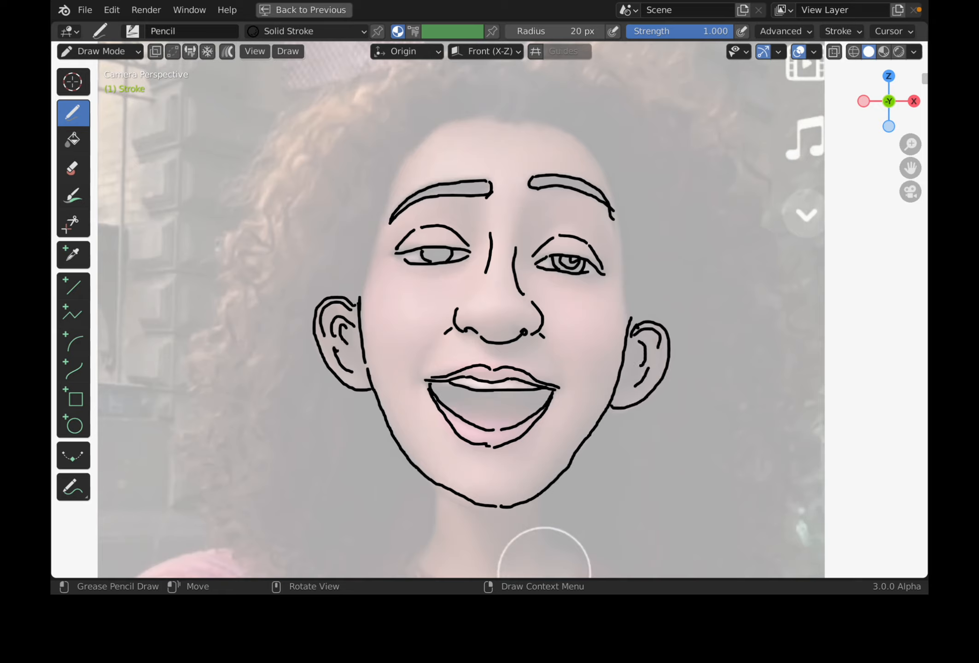
Step: Draw both sides of the neck and the curved neckline joining them
mouse_move(439, 489)
left_mouse_down()
mouse_move(430, 535)
mouse_move(414, 555)
left_mouse_up()
mouse_move(535, 528)
middle_mouse_down("shift")
mouse_move(516, 396)
mouse_move(520, 415)
middle_mouse_up("shift")
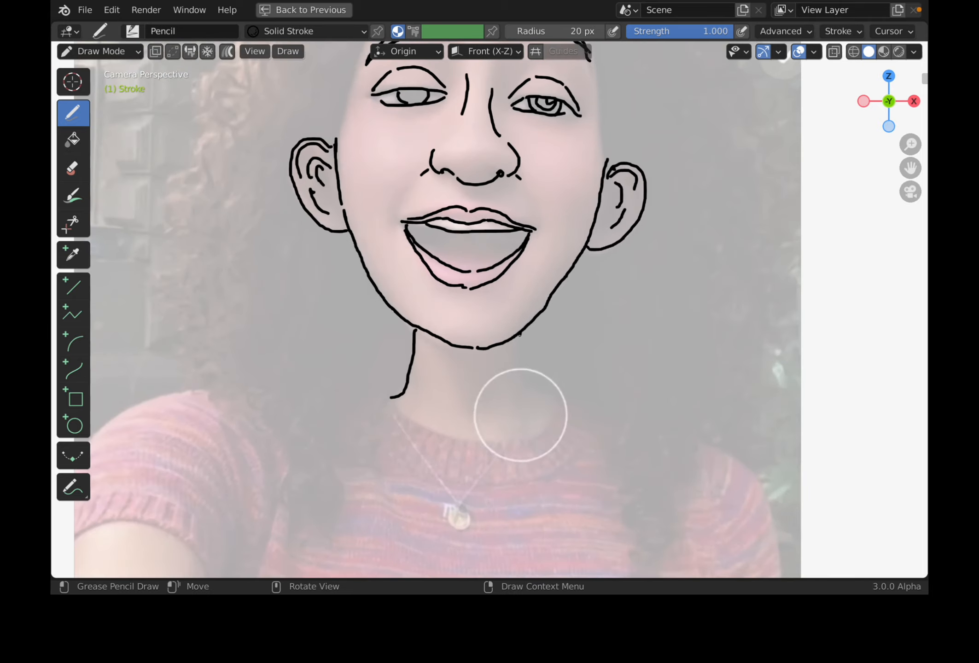
mouse_move(519, 332)
left_mouse_down()
mouse_move(520, 382)
mouse_move(530, 396)
mouse_move(560, 404)
left_mouse_up()
mouse_move(390, 398)
left_mouse_down()
mouse_move(470, 444)
mouse_move(548, 419)
mouse_move(560, 401)
left_mouse_up()
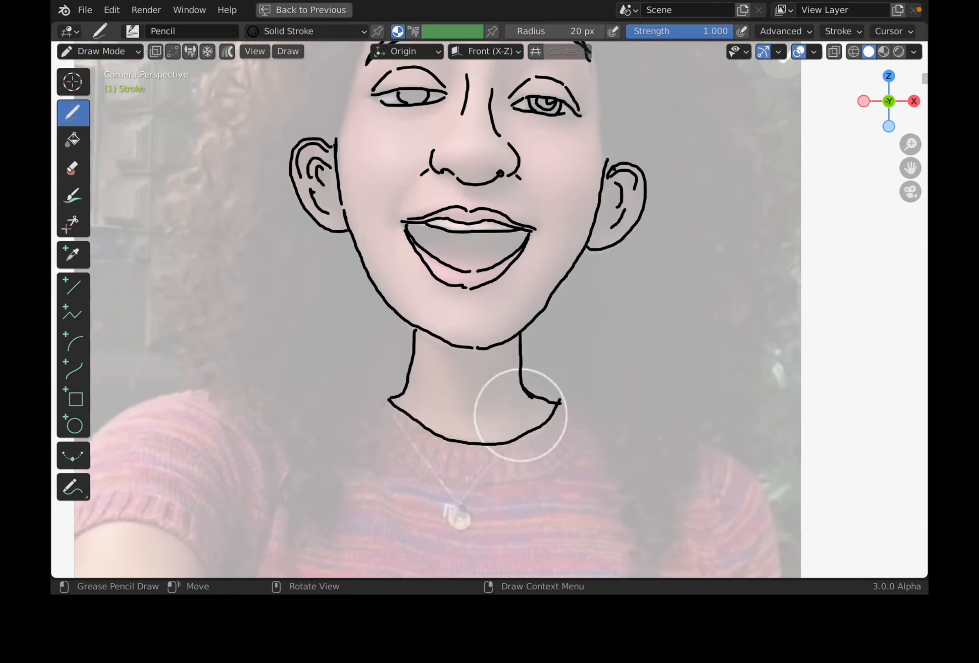
Step: Draw both shoulders and arms, and add the lower edge of the shirt collar
left_click_drag(388, 399, 361, 400)
mouse_move(359, 400)
left_mouse_down()
mouse_move(317, 395)
mouse_move(266, 455)
mouse_move(245, 546)
left_mouse_up()
mouse_move(560, 401)
left_mouse_down()
mouse_move(633, 403)
mouse_move(672, 465)
mouse_move(712, 574)
left_mouse_up()
mouse_move(372, 401)
left_mouse_down()
mouse_move(419, 447)
mouse_move(534, 455)
mouse_move(574, 412)
left_mouse_up()
Step: Draw the wavy hairline around the forehead and loose curly locks on both sides of the head
scroll(520, 415, "down", 2)
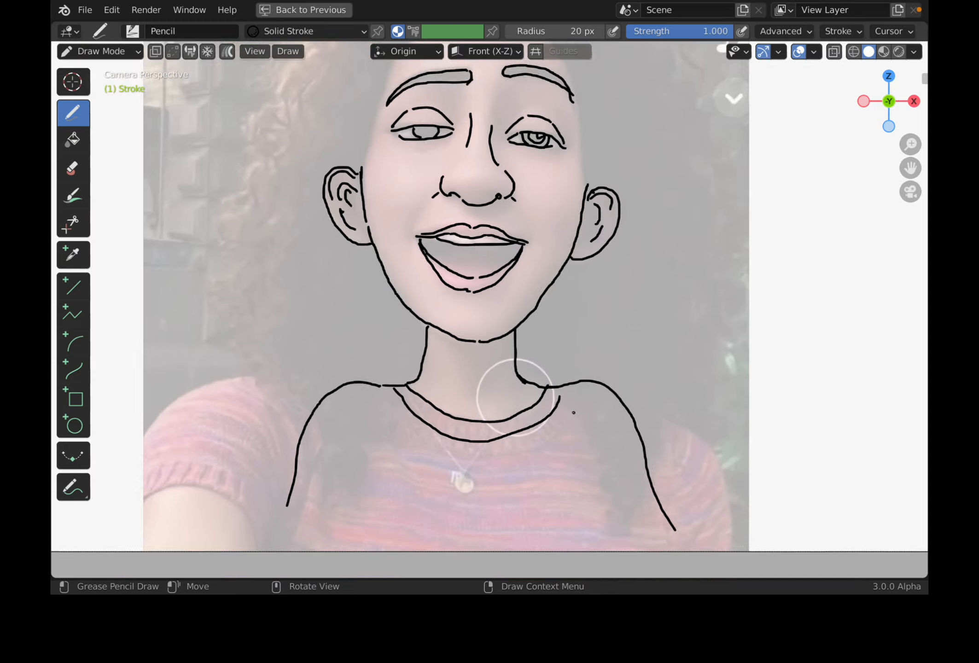
scroll(564, 430, "up", 1)
middle_click_drag(565, 430, 576, 519, "shift")
left_click_drag(489, 107, 321, 254)
mouse_move(526, 114)
left_mouse_down()
mouse_move(614, 236)
mouse_move(621, 272)
left_mouse_up()
left_click_drag(602, 349, 610, 407)
mouse_move(591, 127)
left_mouse_down()
mouse_move(647, 242)
mouse_move(676, 375)
left_mouse_up()
mouse_move(433, 78)
left_mouse_down()
mouse_move(278, 253)
mouse_move(275, 371)
left_mouse_up()
left_click_drag(311, 354, 331, 429)
left_click_drag(378, 368, 363, 429)
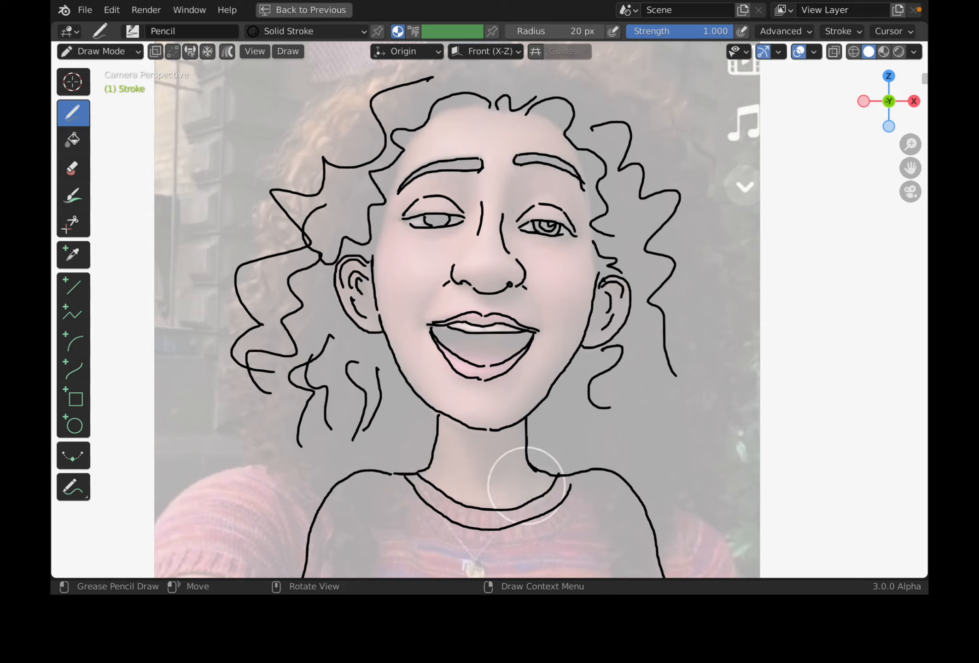
Step: Add short strands at the temple hairline and darken the irises and both eyebrows with scribbled strokes
left_click_drag(381, 223, 374, 235)
left_click_drag(387, 192, 376, 248)
left_click_drag(389, 181, 414, 148)
mouse_move(431, 215)
left_mouse_down()
mouse_move(431, 224)
mouse_move(447, 220)
mouse_move(431, 218)
left_mouse_up()
left_click_drag(410, 175, 481, 162)
left_click_drag(515, 161, 577, 177)
left_click_drag(543, 223, 553, 228)
left_click_drag(405, 187, 413, 175)
Step: Add short hair strands along the hairline above the forehead
left_click_drag(430, 119, 446, 106)
mouse_move(436, 110)
left_mouse_down()
mouse_move(462, 104)
mouse_move(464, 93)
left_mouse_up()
mouse_move(455, 93)
left_mouse_down()
mouse_move(474, 104)
mouse_move(488, 96)
left_mouse_up()
left_click_drag(502, 109, 522, 91)
left_click_drag(532, 100, 553, 101)
left_click_drag(549, 115, 575, 112)
left_click_drag(556, 135, 565, 124)
left_click_drag(442, 112, 462, 123)
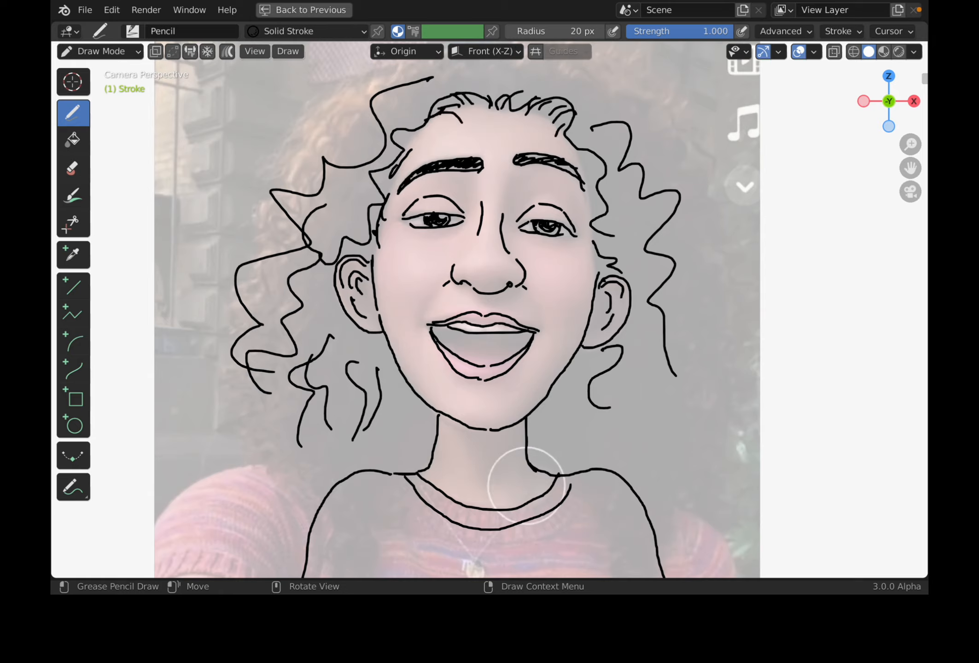
Step: Add extra curls beside the face and more detail lines inside both ears
mouse_move(574, 158)
left_mouse_down()
mouse_move(601, 191)
mouse_move(619, 253)
mouse_move(654, 304)
left_mouse_up()
left_click_drag(653, 316, 610, 388)
left_click_drag(589, 364, 586, 380)
left_click_drag(604, 304, 624, 294)
left_click_drag(610, 308, 614, 315)
left_click_drag(370, 296, 369, 306)
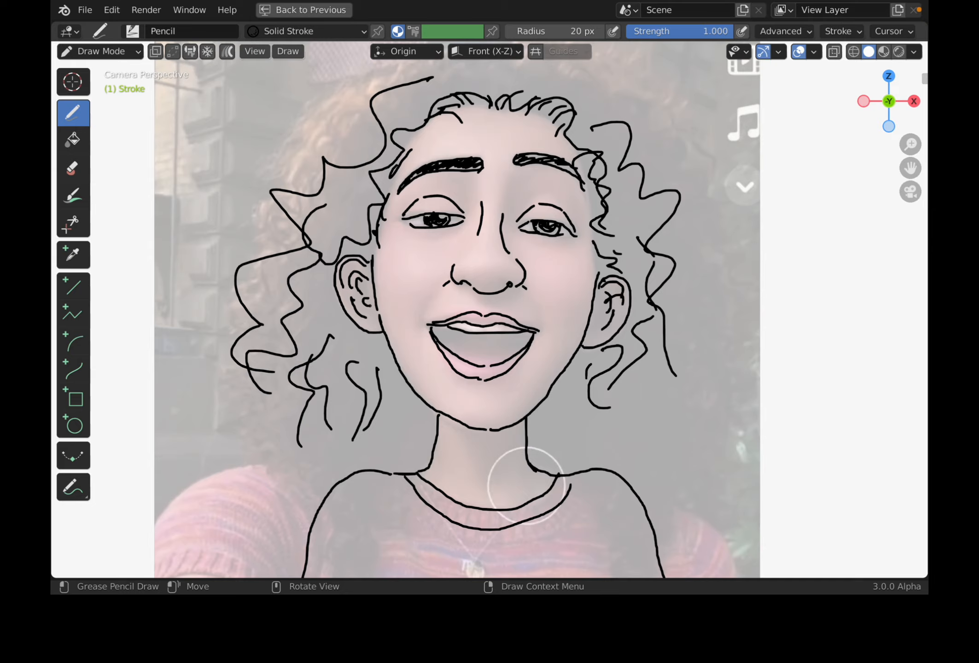
Step: Hatch the shadow under the jaw, and draw the collar ribbing and a necklace with a round pendant
left_click_drag(438, 413, 448, 428)
left_click_drag(444, 417, 455, 434)
scroll(525, 486, "down", 3)
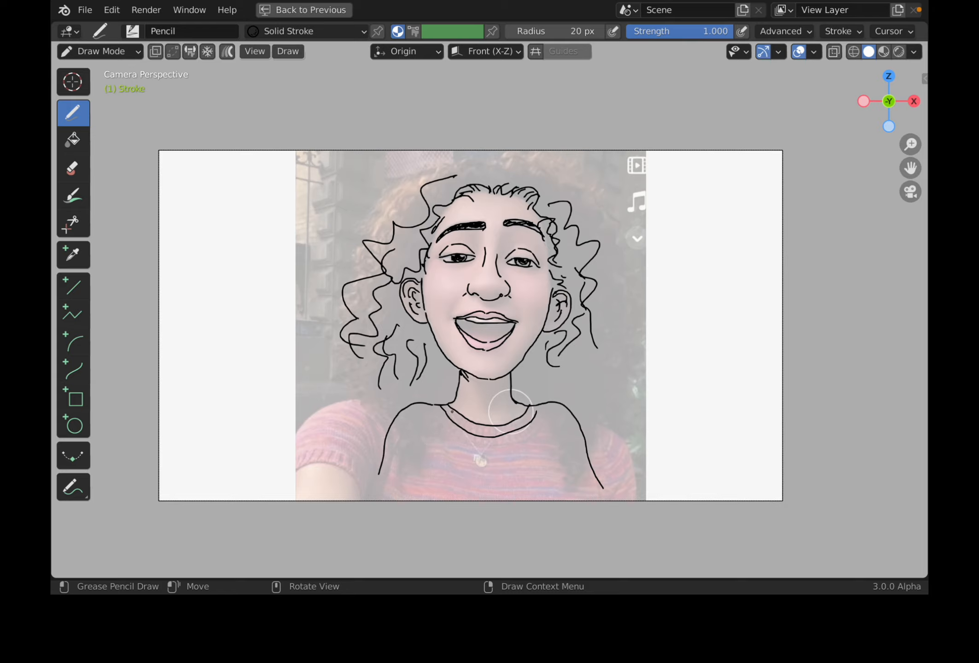
left_click_drag(451, 410, 458, 426)
left_click_drag(460, 416, 474, 433)
mouse_move(485, 429)
left_mouse_down()
mouse_move(487, 439)
mouse_move(499, 438)
left_mouse_up()
left_click_drag(510, 425, 517, 428)
left_click_drag(457, 415, 475, 448)
Step: Save the file to the Desktop as doodle_cari_001.blend
key("ctrl+s")
left_click(337, 577)
type("d")
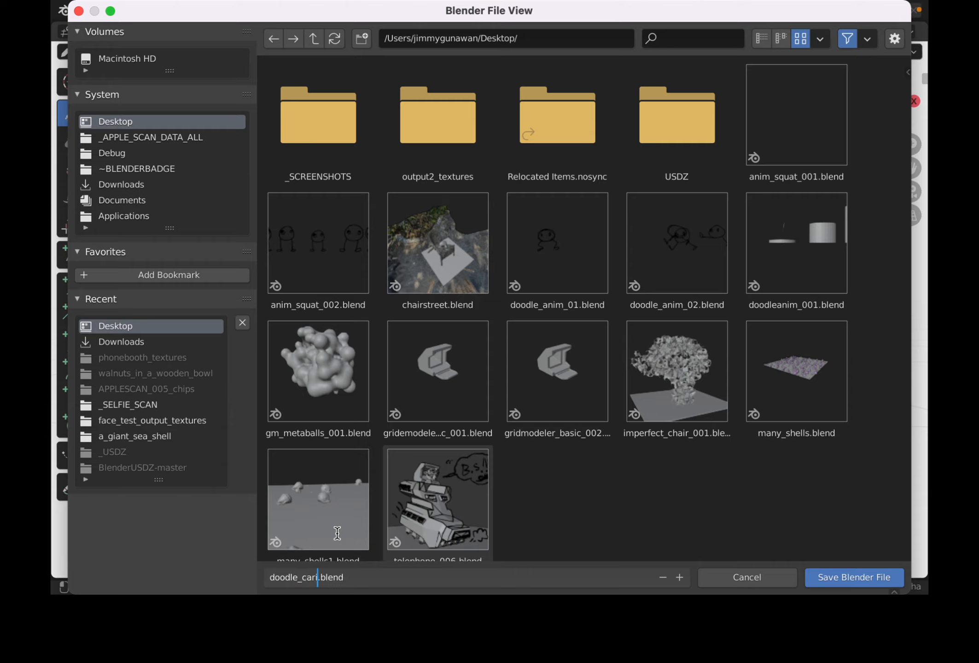
type("oodle_cari_001")
key("Return")
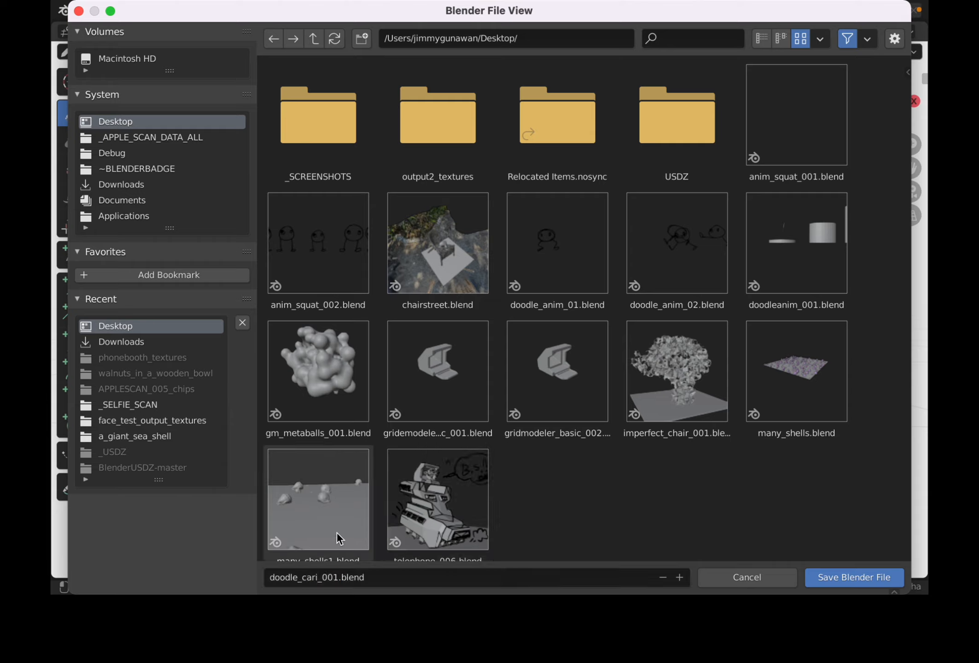
left_click(882, 579)
Step: View the drawing at an angle in 3D space and switch it to Object Mode
middle_click_drag(544, 356, 591, 370)
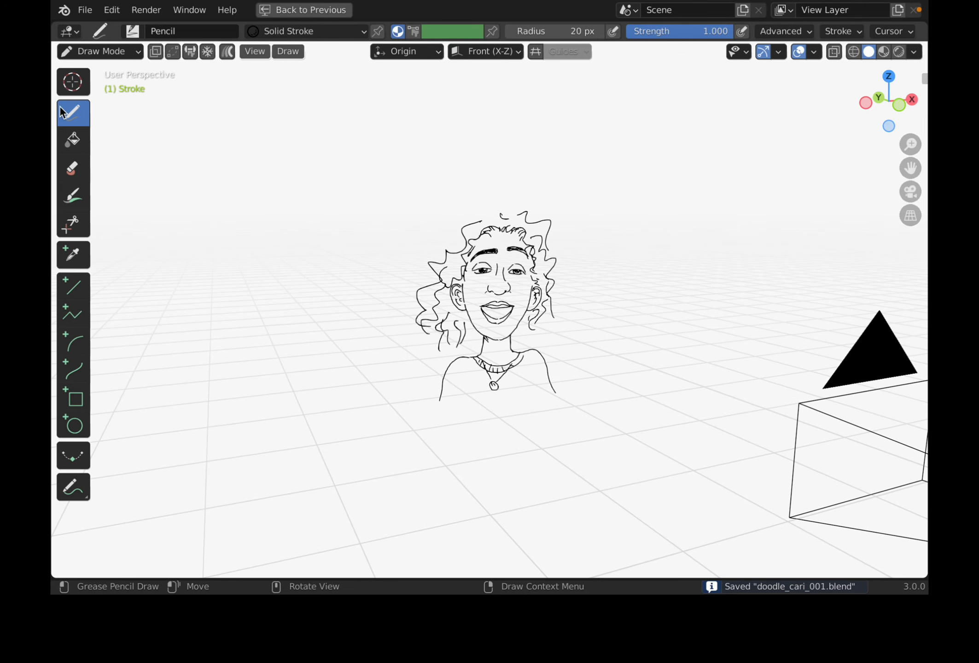
left_click(99, 51)
left_click(104, 69)
scroll(598, 304, "up", 4)
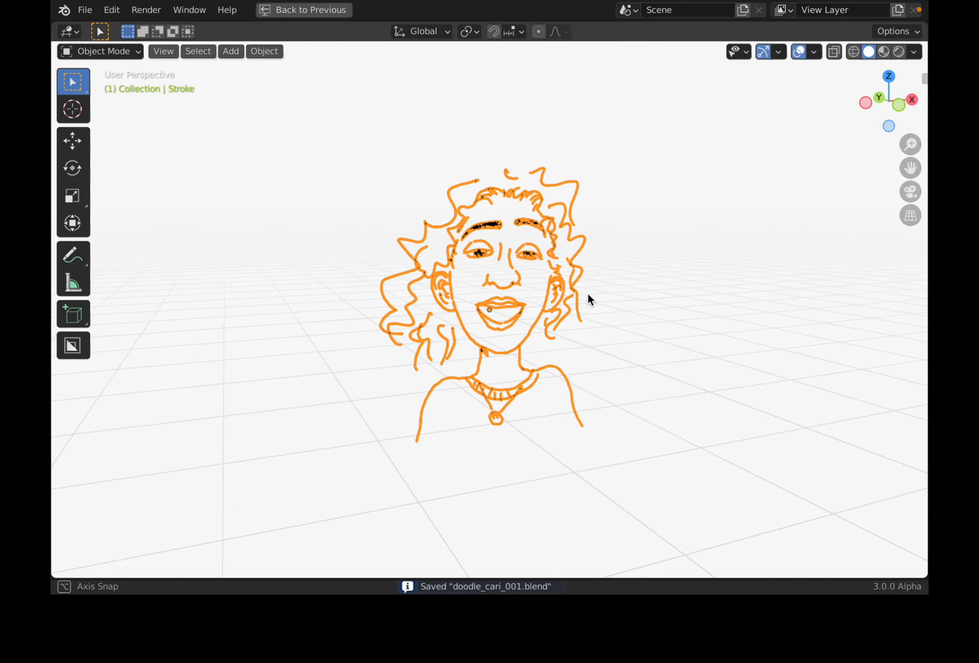
Step: Switch to Finder and preview the snaplens_cartoon3dstyle.MP4 clip in Downloads, scrubbing through its beginning
key("ctrl+Left")
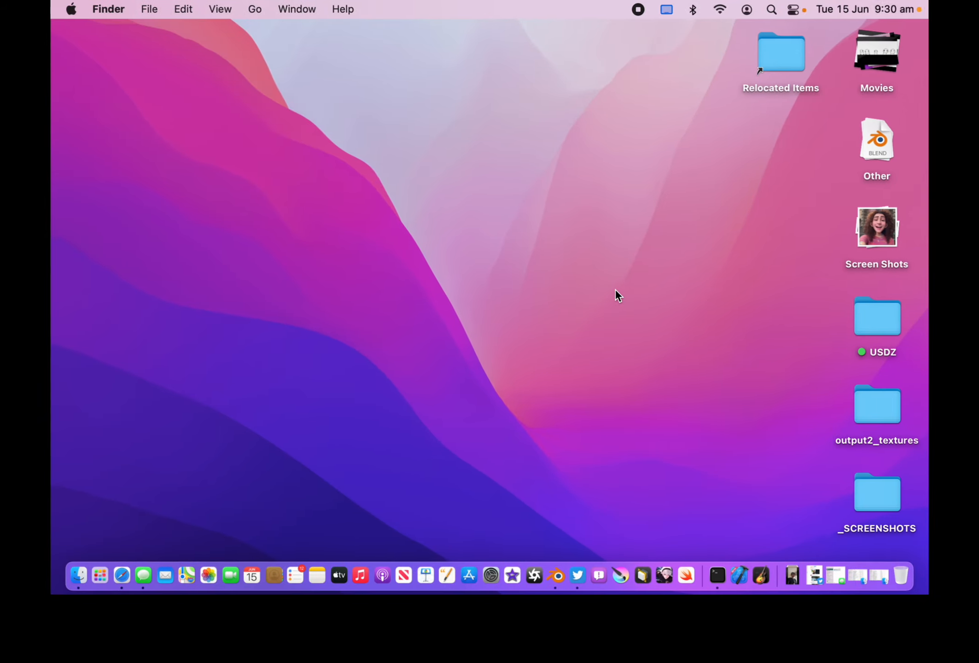
left_click(856, 320)
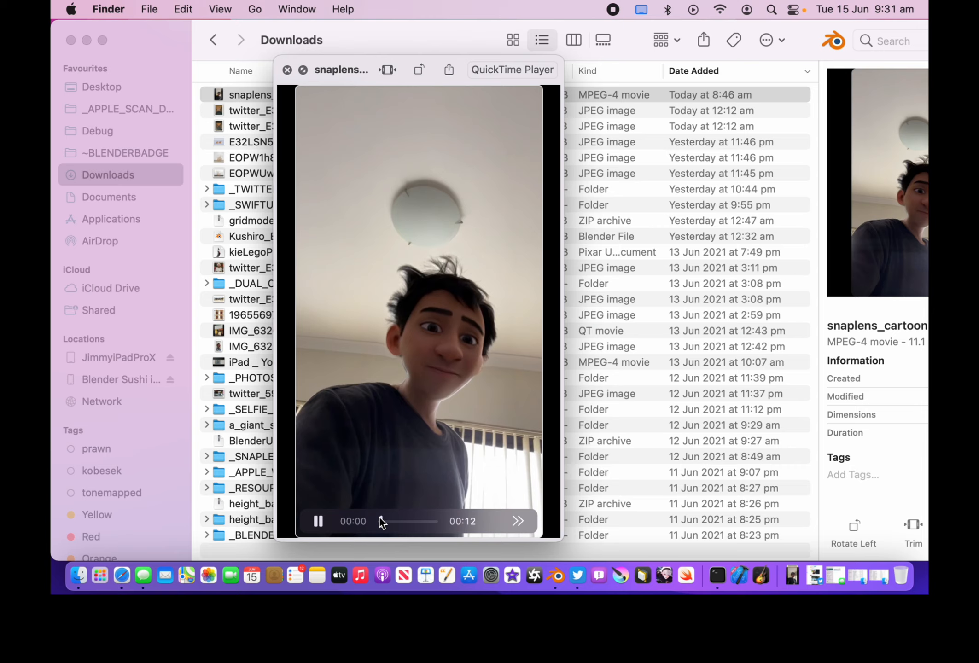
mouse_move(380, 520)
left_mouse_down()
mouse_move(394, 522)
mouse_move(376, 522)
left_mouse_up()
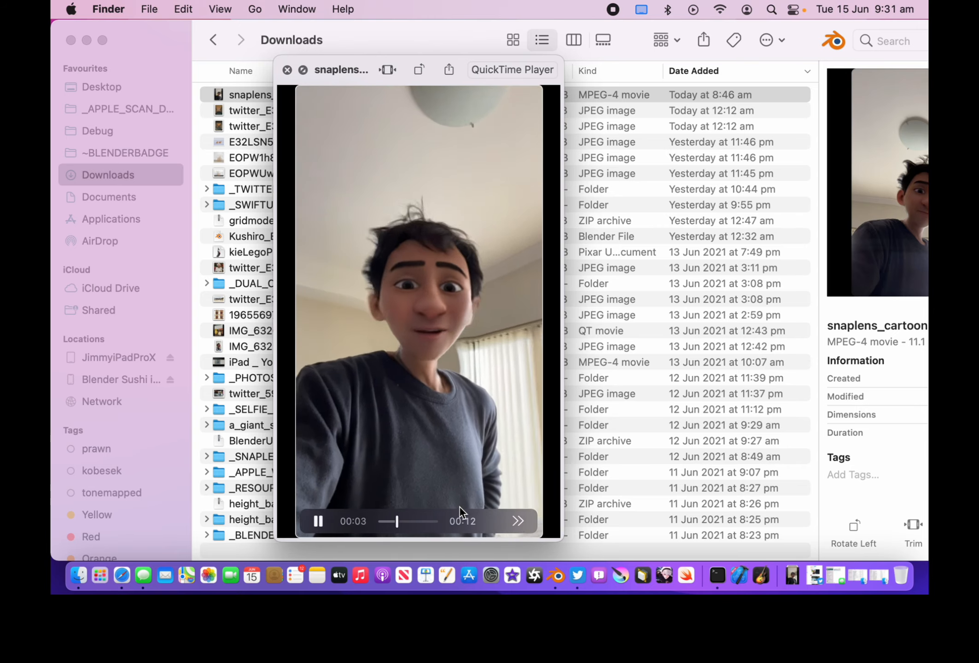
left_click(318, 520)
left_click_drag(380, 521, 386, 521)
left_click(287, 70)
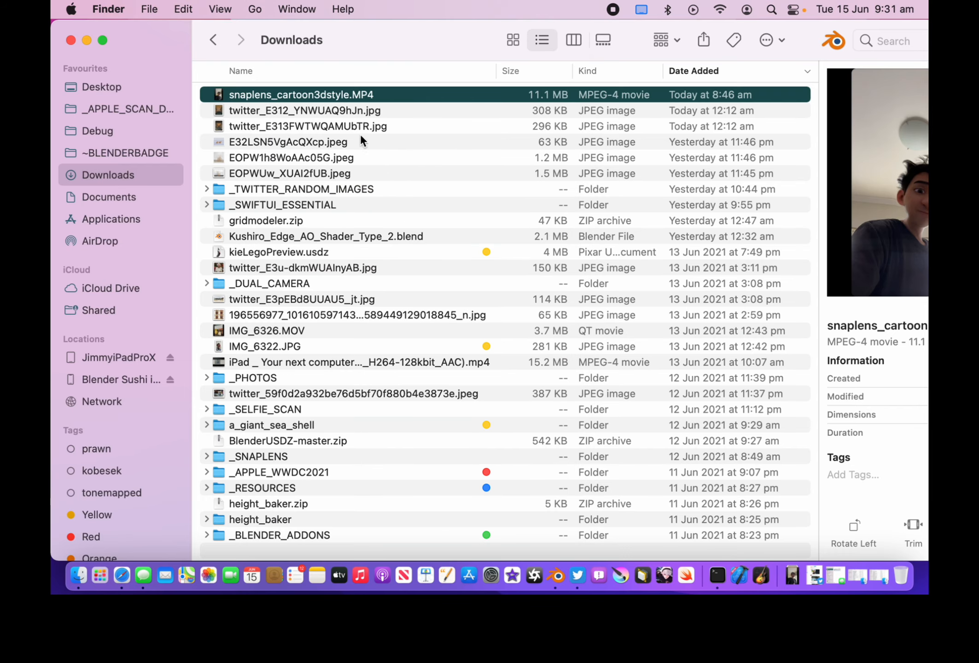
Step: Bring snaplens_cartoon3dstyle.MP4 from Finder into Blender as an additional background for the camera
left_click_drag(320, 95, 372, 152)
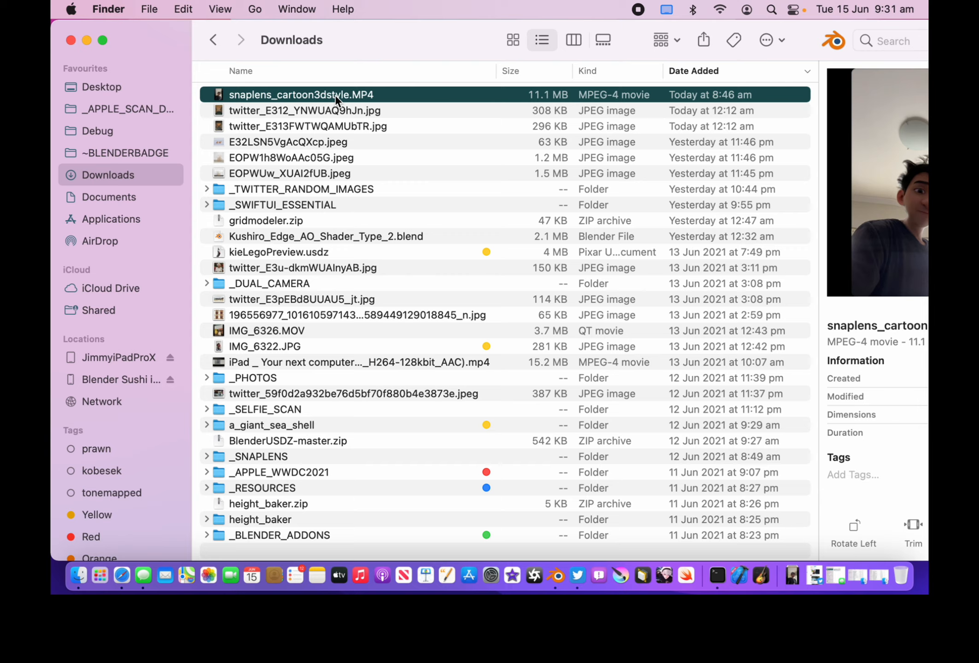
left_click_drag(335, 96, 421, 259)
key("ctrl+Right")
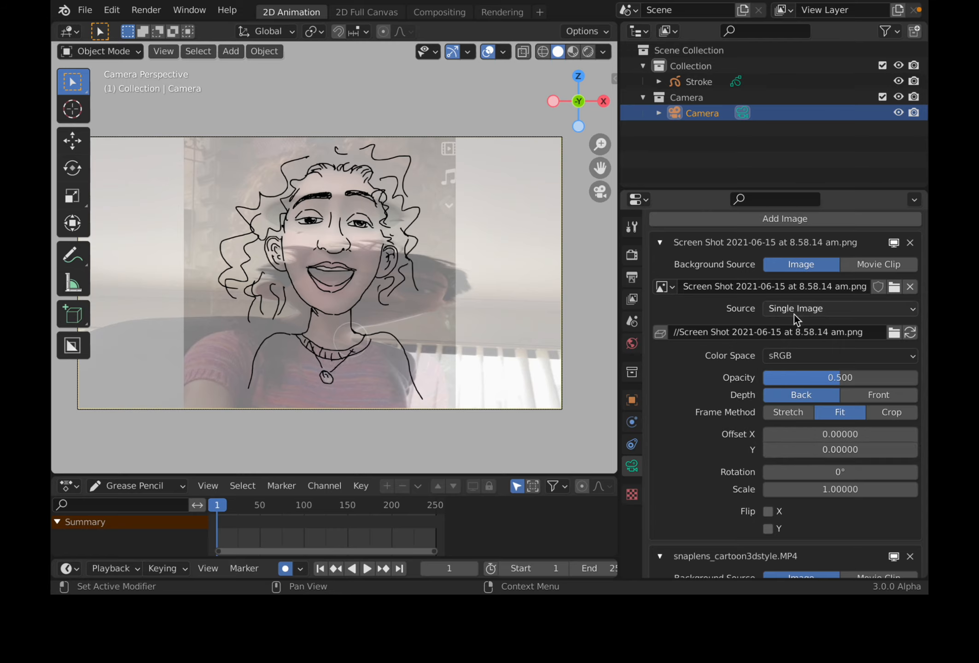
Step: At frame 122, switch the screenshot background's source to Movie Clip and set the snaplens clip's frame method to Fit
mouse_move(322, 504)
left_mouse_down()
mouse_move(378, 509)
mouse_move(315, 500)
mouse_move(323, 503)
left_mouse_up()
left_click(877, 264)
scroll(819, 541, "down", 5)
left_click(836, 511)
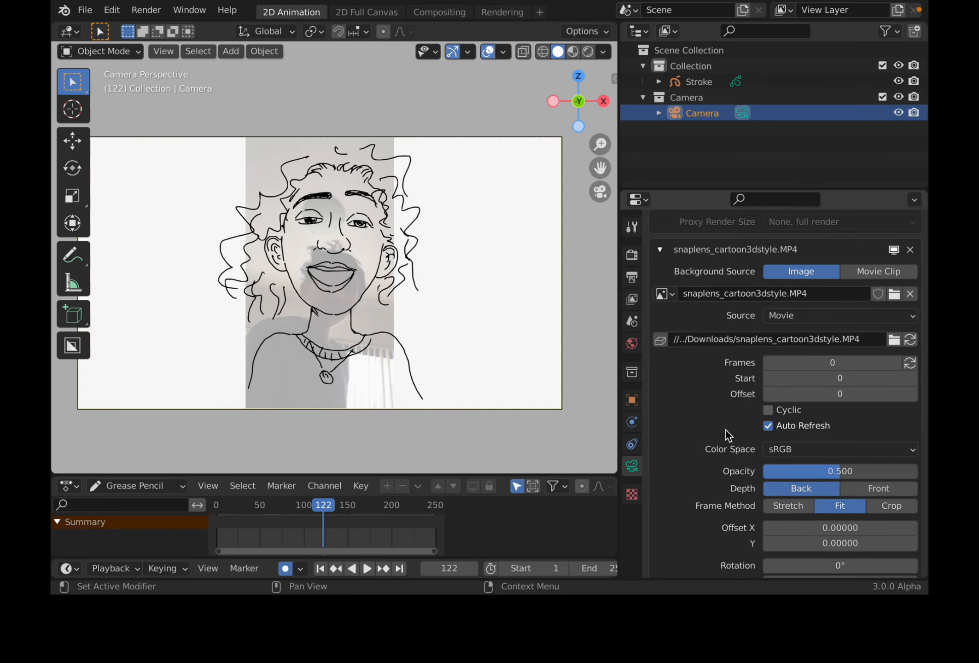
Step: Switch the snaplens background's source to Movie Clip, check the screenshot background's Image source, and remove the screenshot background from the camera
scroll(374, 296, "up", 1)
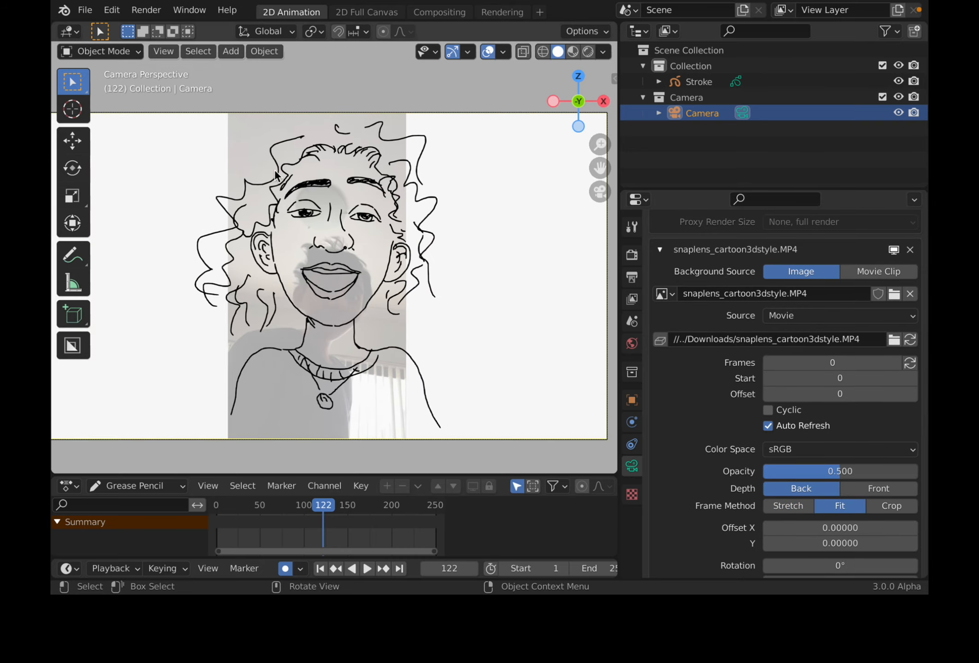
left_click(865, 271)
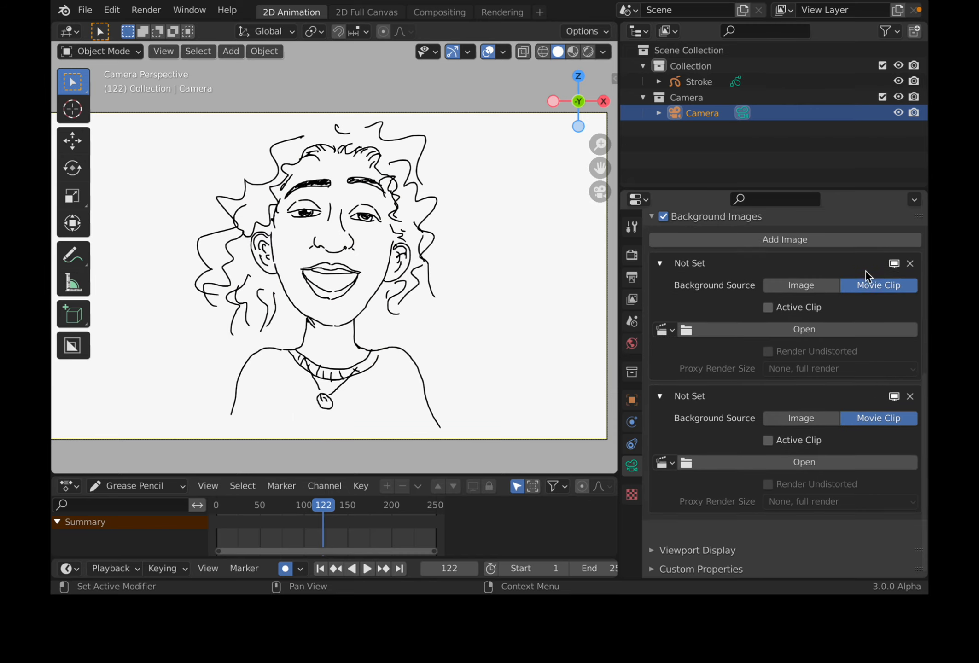
left_click(810, 306)
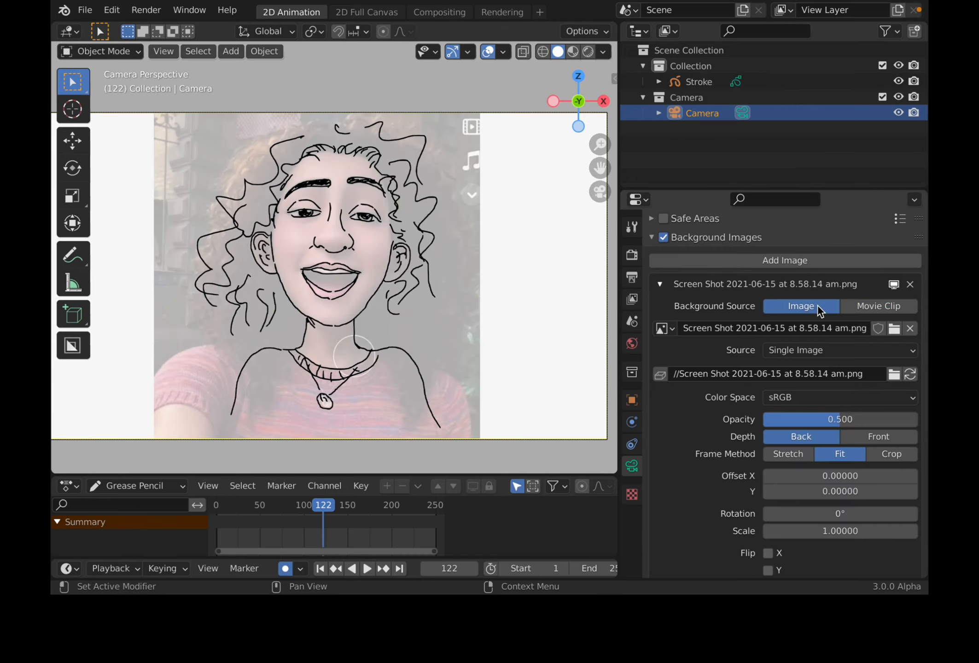
left_click(843, 306)
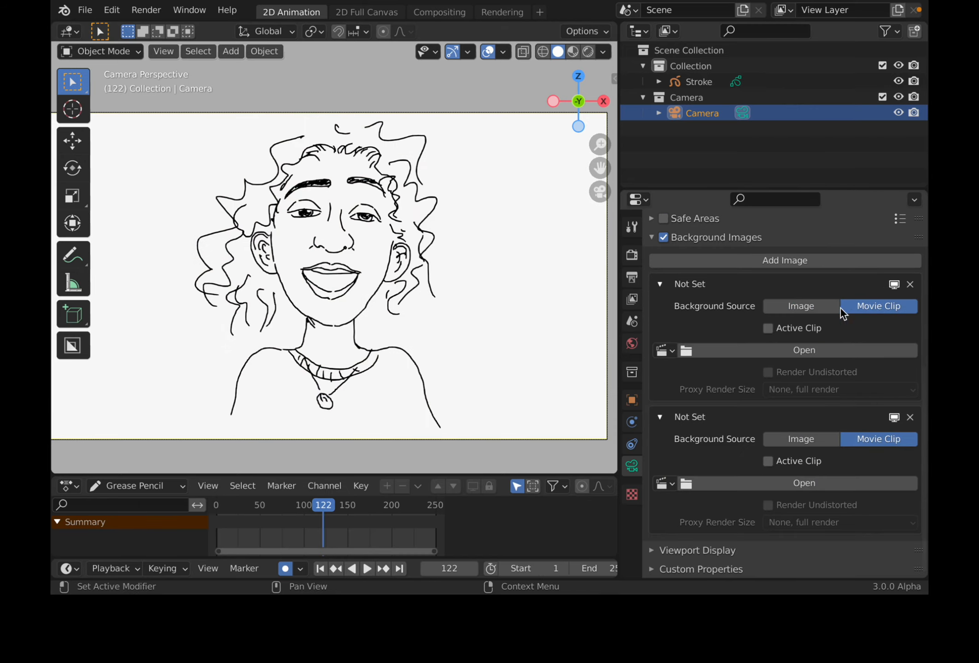
left_click(910, 284)
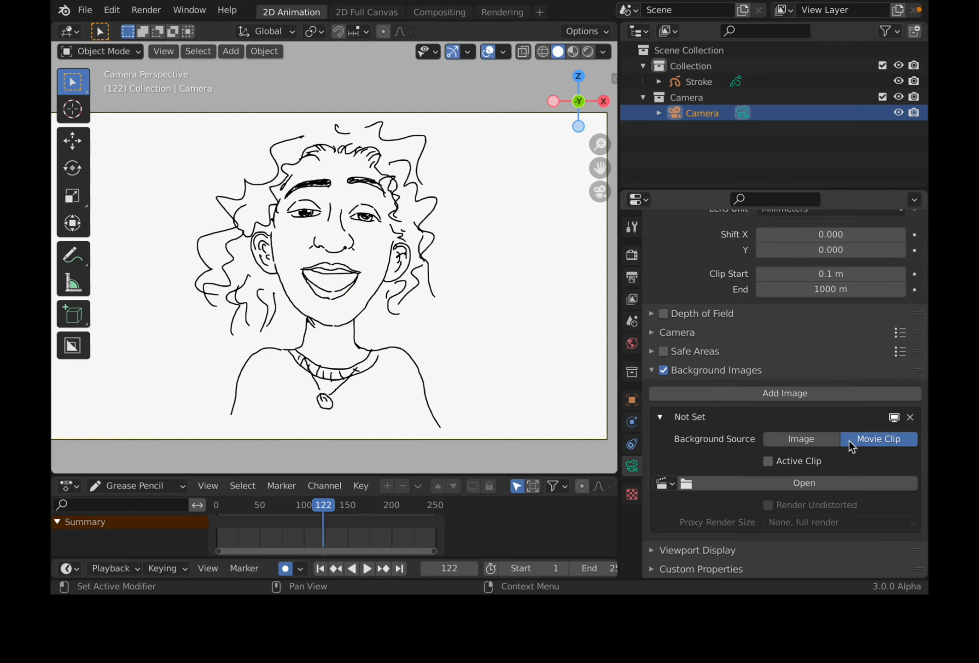
Step: Bring snaplens_cartoon3dstyle.MP4 in again from Finder as another camera background with Image as its source
left_click(847, 461)
left_click(666, 483)
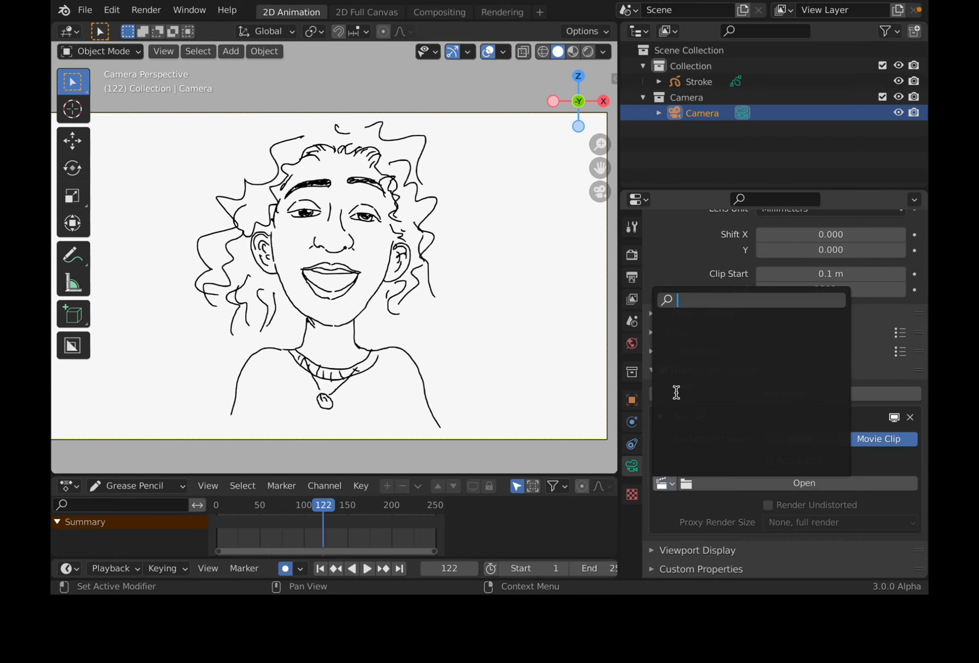
key("ctrl+Left")
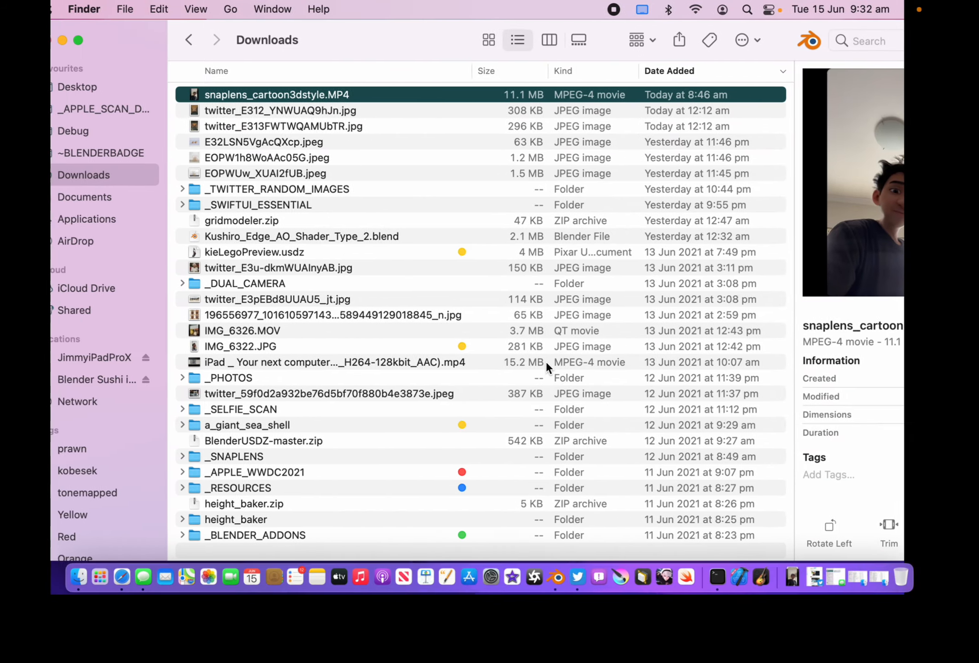
key("ctrl+Right")
left_click(810, 438)
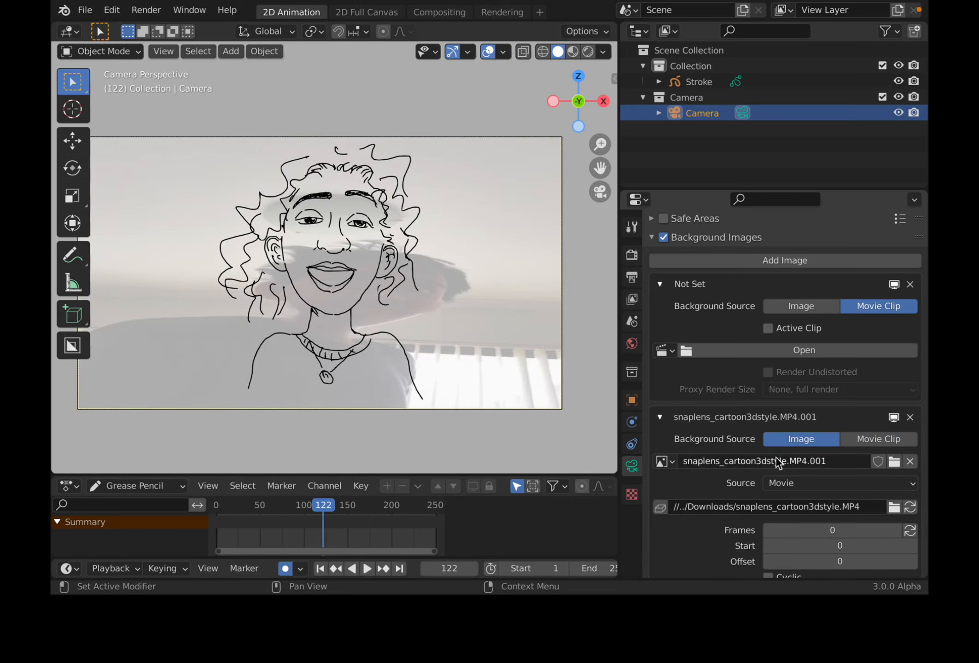
Step: Set the frame method of the newly added snaplens background to Fit
scroll(735, 501, "down", 1)
scroll(735, 501, "down", 6)
left_click(839, 516)
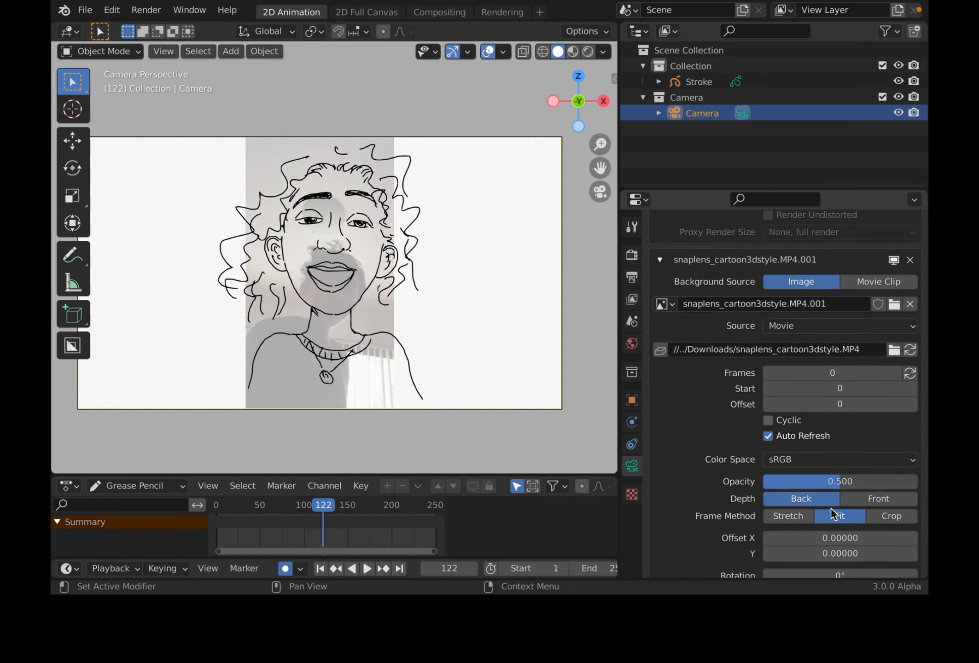
Step: Match the background clip's frame count to the movie, enable Cyclic, and scrub the timeline to frame 173
key("space")
left_click(298, 493)
left_click(908, 372)
left_click(767, 420)
scroll(783, 420, "down", 2)
mouse_move(381, 506)
left_mouse_down()
mouse_move(283, 496)
mouse_move(367, 489)
left_mouse_up()
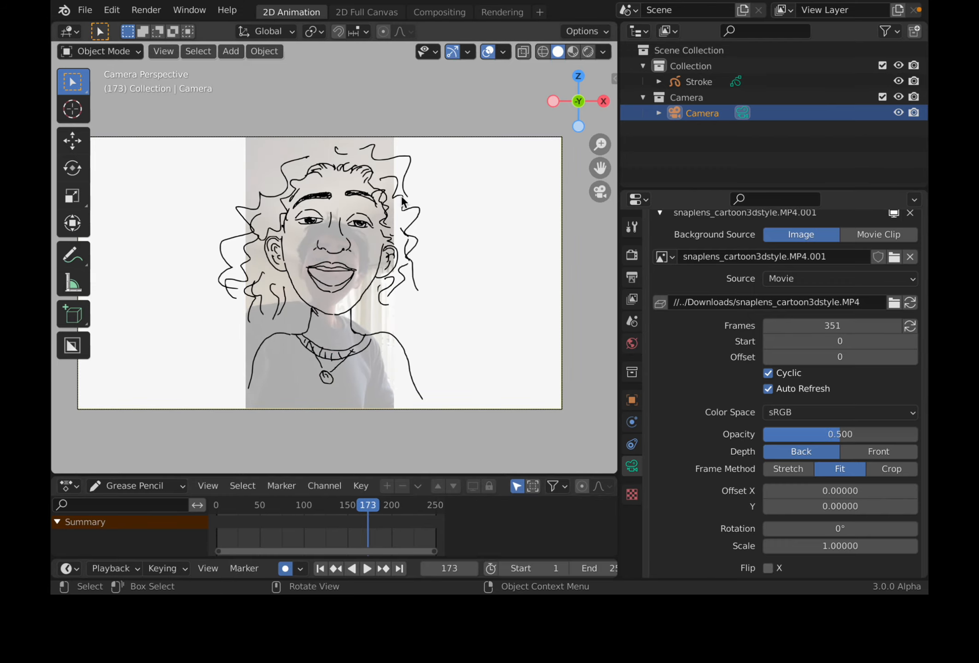
Step: Open the Save As file browser for the project
left_click(84, 10)
left_click(120, 127)
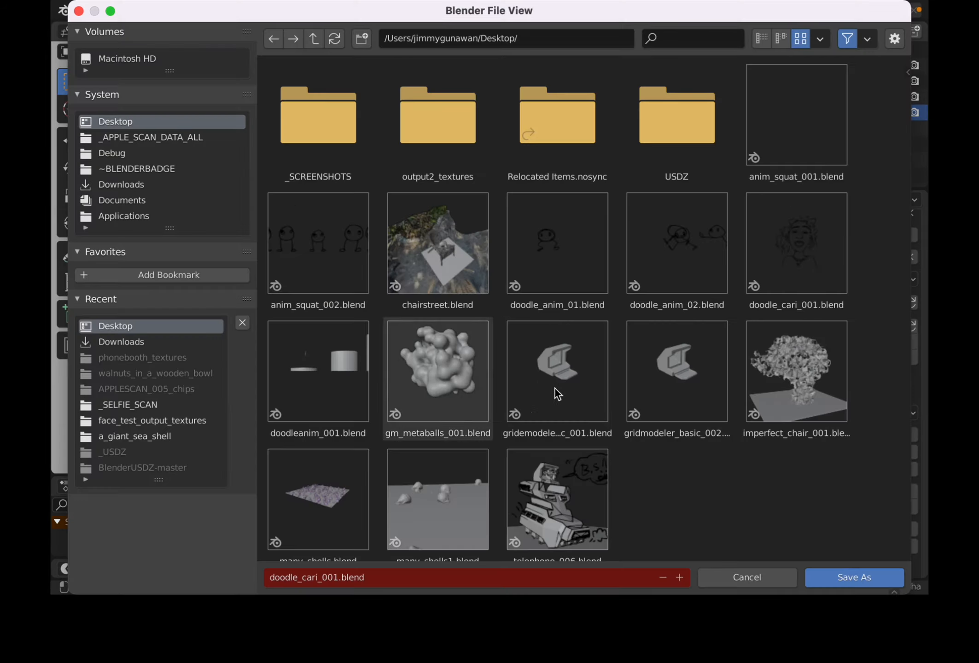
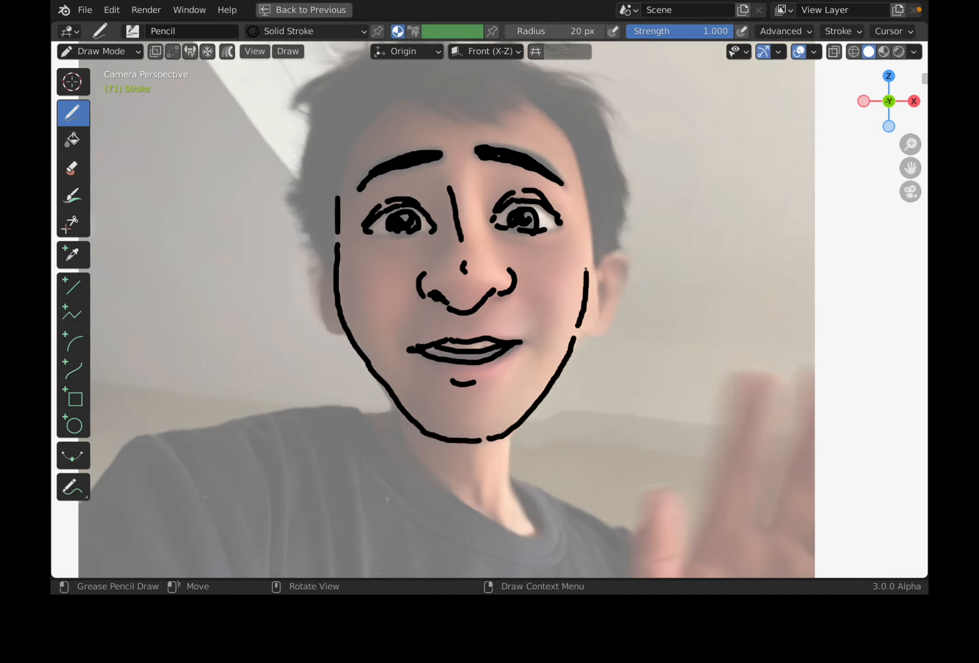
Step: At frame 71, trace both ears with their inner folds and extend the side of the face up to the forehead
mouse_move(599, 265)
left_mouse_down()
mouse_move(616, 249)
mouse_move(588, 332)
left_mouse_up()
mouse_move(593, 281)
left_mouse_down()
mouse_move(610, 283)
mouse_move(593, 307)
left_mouse_up()
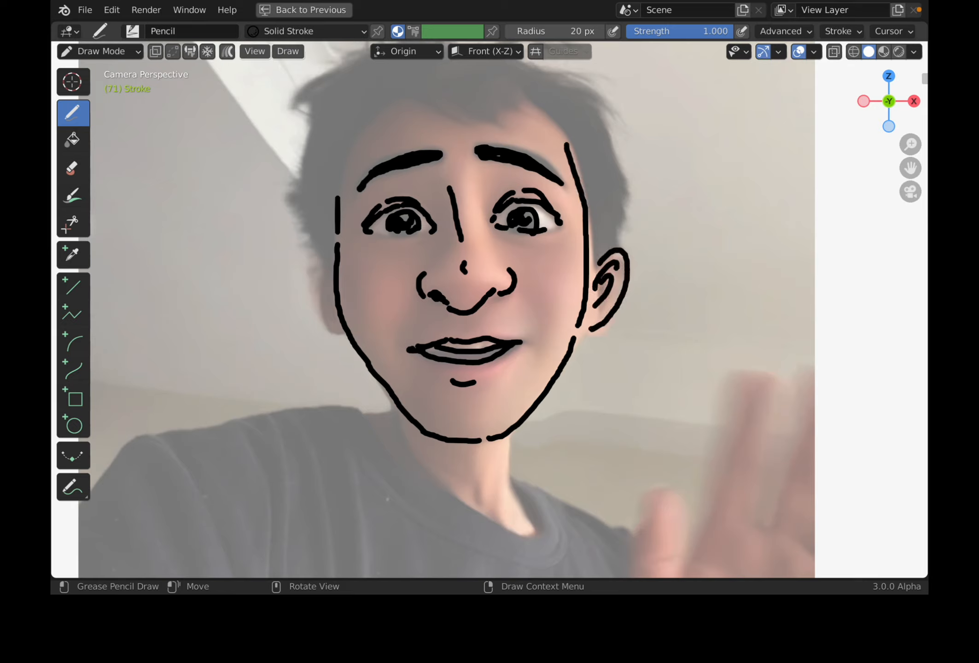
mouse_move(326, 255)
left_mouse_down()
mouse_move(318, 312)
mouse_move(343, 329)
left_mouse_up()
left_click_drag(315, 270, 330, 291)
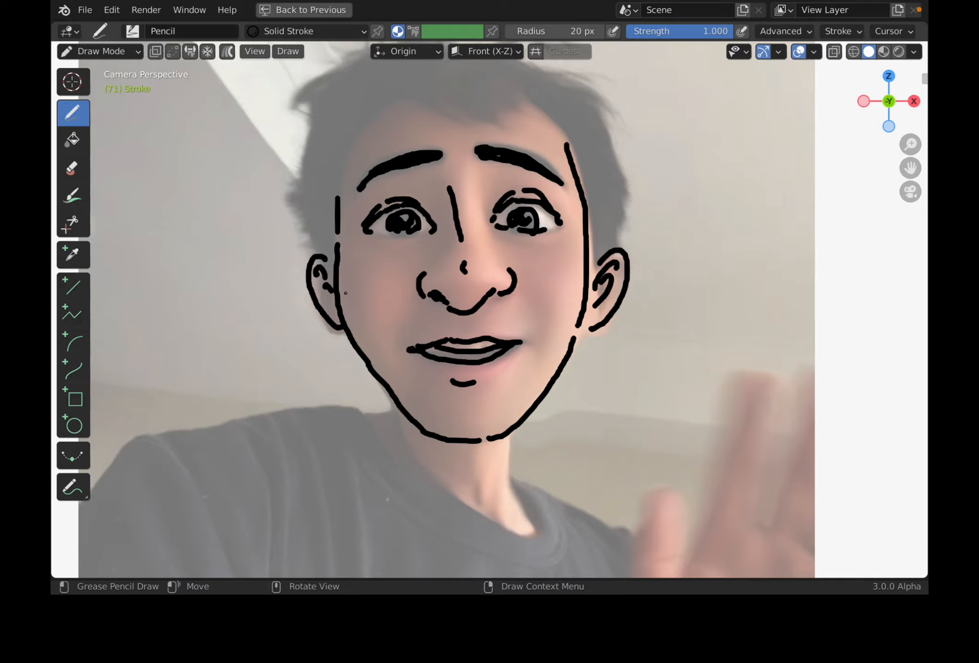
Step: Return to the camera view and trace the spiky hair outline on the left side of the head, above the ear
middle_click_drag(344, 292, 472, 388)
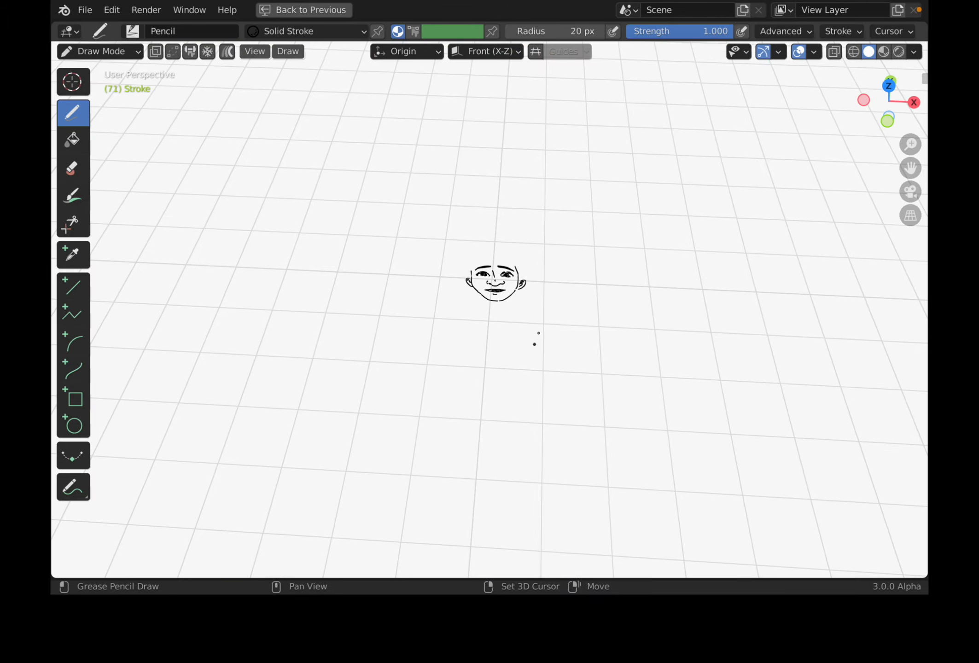
middle_click_drag(533, 343, 479, 419, "shift")
left_click(910, 192)
mouse_move(559, 302)
middle_mouse_down("ctrl")
mouse_move(538, 358)
mouse_move(529, 345)
mouse_move(540, 374)
middle_mouse_up("ctrl")
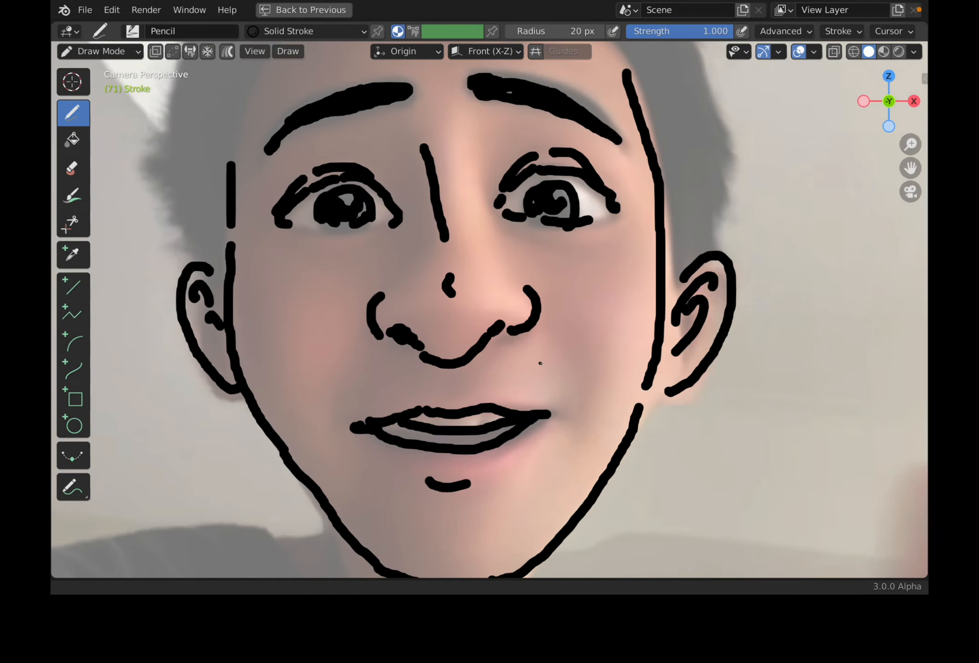
mouse_move(343, 131)
left_mouse_down()
mouse_move(304, 148)
mouse_move(324, 158)
left_mouse_up()
mouse_move(308, 160)
left_mouse_down()
mouse_move(325, 162)
mouse_move(305, 176)
left_mouse_up()
mouse_move(322, 178)
left_mouse_down()
mouse_move(333, 187)
mouse_move(311, 225)
left_mouse_up()
left_click_drag(332, 231, 300, 251)
mouse_move(325, 248)
left_mouse_down()
mouse_move(302, 264)
mouse_move(307, 282)
left_mouse_up()
left_click_drag(328, 277, 326, 315)
Step: Trace the hair tufts across the top of the head and down the right side to the ear
left_click_drag(359, 110, 350, 125)
mouse_move(372, 106)
left_mouse_down()
mouse_move(402, 113)
mouse_move(403, 105)
left_mouse_up()
mouse_move(396, 84)
left_mouse_down()
mouse_move(433, 105)
mouse_move(442, 98)
left_mouse_up()
left_click_drag(453, 96, 504, 106)
left_click(480, 106)
left_click_drag(567, 86, 524, 106)
mouse_move(575, 99)
left_mouse_down()
mouse_move(540, 108)
mouse_move(564, 127)
left_mouse_up()
mouse_move(567, 132)
left_mouse_down()
mouse_move(607, 131)
mouse_move(623, 144)
left_mouse_up()
left_click_drag(615, 160, 644, 213)
left_click_drag(633, 216, 647, 263)
left_click_drag(636, 266, 634, 294)
Step: Draw the fringe and temple hair strokes along the forehead and touch up the corner of the mouth
left_click_drag(540, 142, 551, 164)
mouse_move(554, 153)
left_mouse_down()
mouse_move(594, 200)
mouse_move(541, 164)
left_mouse_up()
mouse_move(515, 151)
left_mouse_down()
mouse_move(530, 166)
mouse_move(513, 168)
left_mouse_up()
left_click(454, 152)
mouse_move(495, 159)
left_mouse_down()
mouse_move(508, 173)
mouse_move(485, 172)
left_mouse_up()
mouse_move(418, 141)
left_mouse_down()
mouse_move(463, 175)
mouse_move(394, 158)
left_mouse_up()
left_click_drag(399, 150, 365, 206)
mouse_move(369, 198)
left_mouse_down()
mouse_move(338, 228)
mouse_move(340, 251)
left_mouse_up()
left_click_drag(360, 234, 348, 266)
left_click_drag(355, 125, 334, 164)
left_click_drag(535, 398, 541, 404)
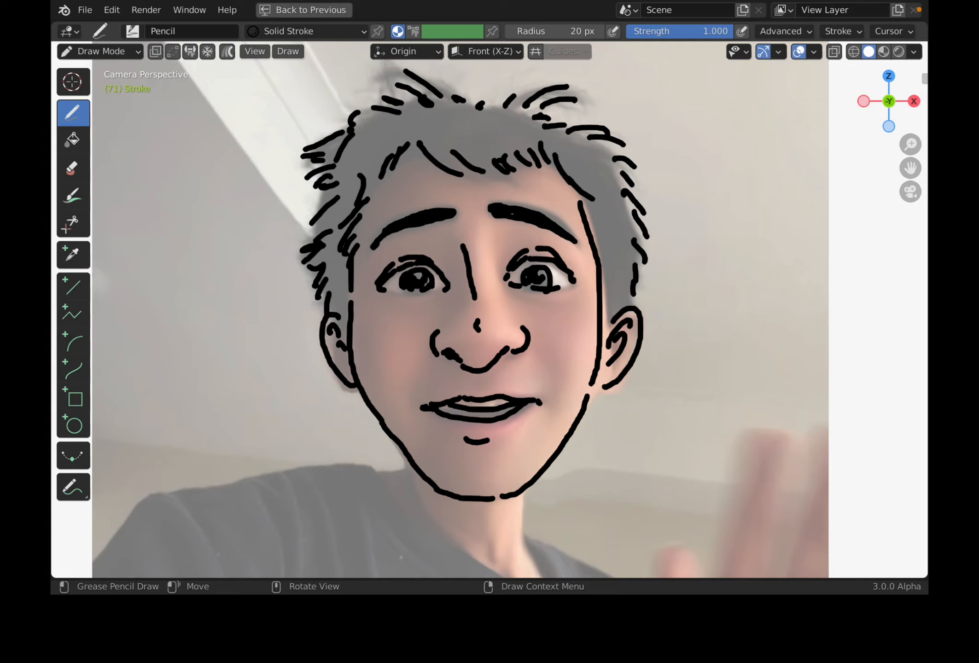
Step: Trace both sides of the neck and the curved shirt collar
scroll(635, 407, "down", 1)
middle_click_drag(539, 462, 522, 351, "shift")
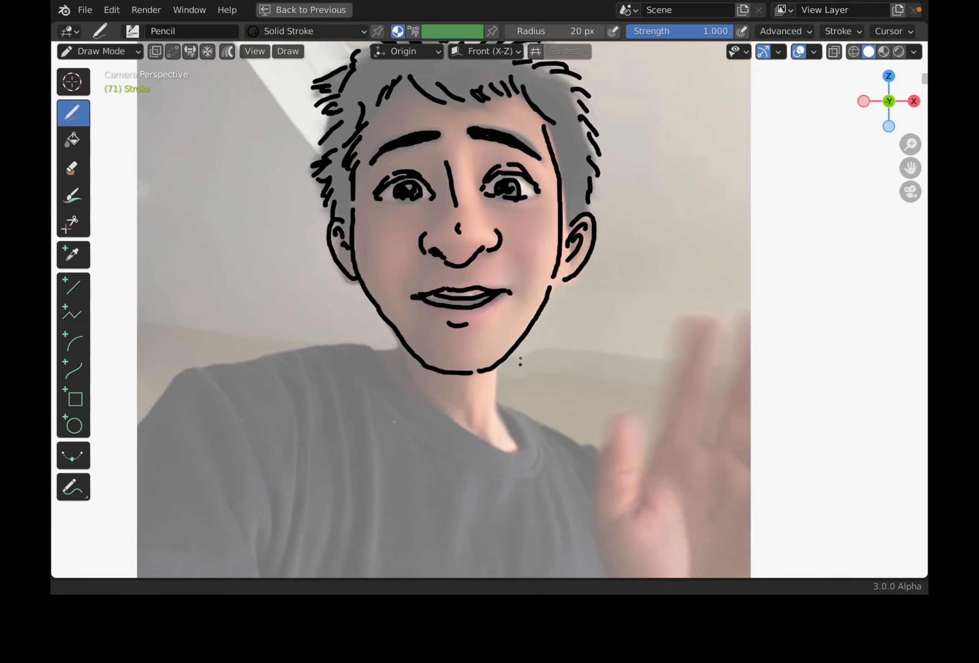
left_click_drag(496, 352, 504, 402)
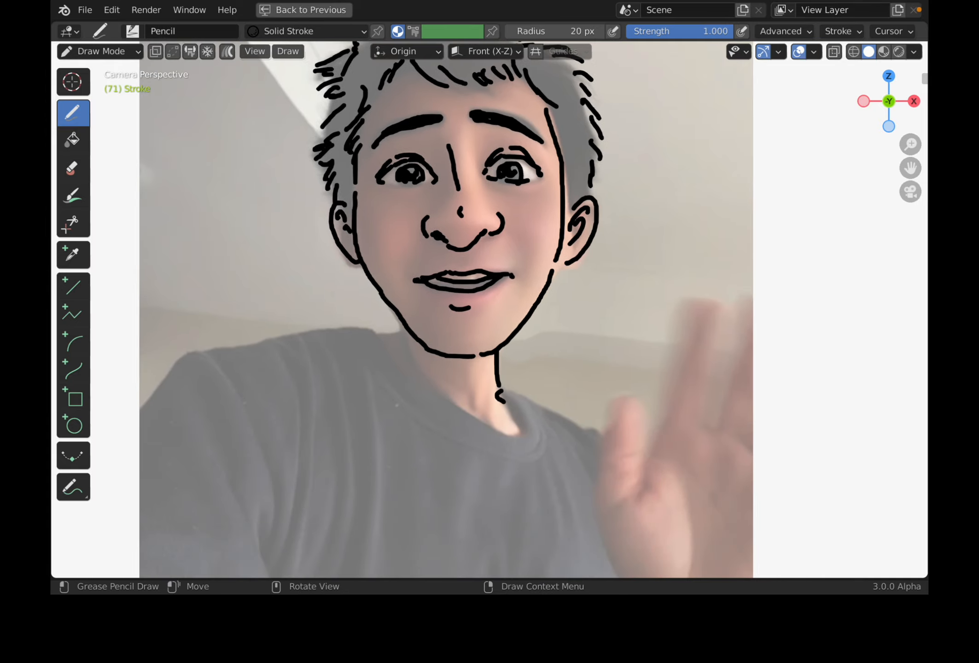
mouse_move(403, 322)
left_mouse_down()
mouse_move(394, 336)
mouse_move(371, 336)
mouse_move(449, 412)
left_mouse_up()
mouse_move(467, 411)
left_mouse_down()
mouse_move(479, 420)
mouse_move(532, 414)
left_mouse_up()
left_click(517, 403)
Step: Trace the shoulder on the left of the figure and add the sleeve and fold lines beneath it
left_click_drag(371, 338, 260, 342)
left_click_drag(252, 342, 225, 339)
left_click_drag(227, 346, 135, 421)
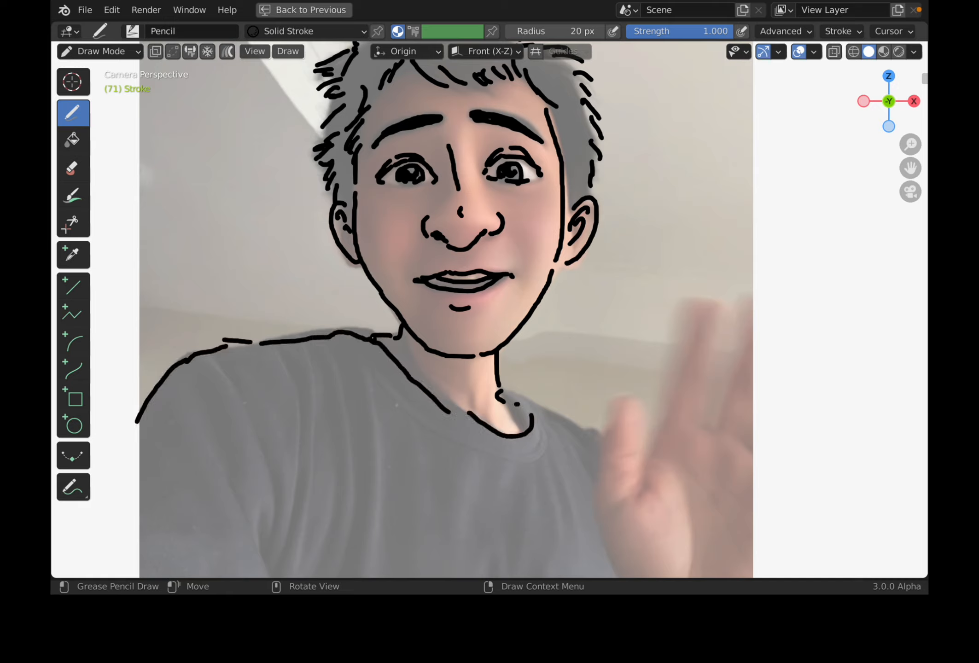
mouse_move(369, 338)
left_mouse_down()
mouse_move(254, 338)
mouse_move(195, 410)
left_mouse_up()
left_click_drag(222, 370, 243, 365)
mouse_move(288, 332)
left_mouse_down()
mouse_move(227, 370)
mouse_move(201, 554)
left_mouse_up()
left_click_drag(216, 423, 322, 325)
Step: Trace the shoulder on the right of the figure and the thumb and fingers of the raised hand
mouse_move(533, 408)
left_mouse_down()
mouse_move(604, 429)
mouse_move(603, 538)
left_mouse_up()
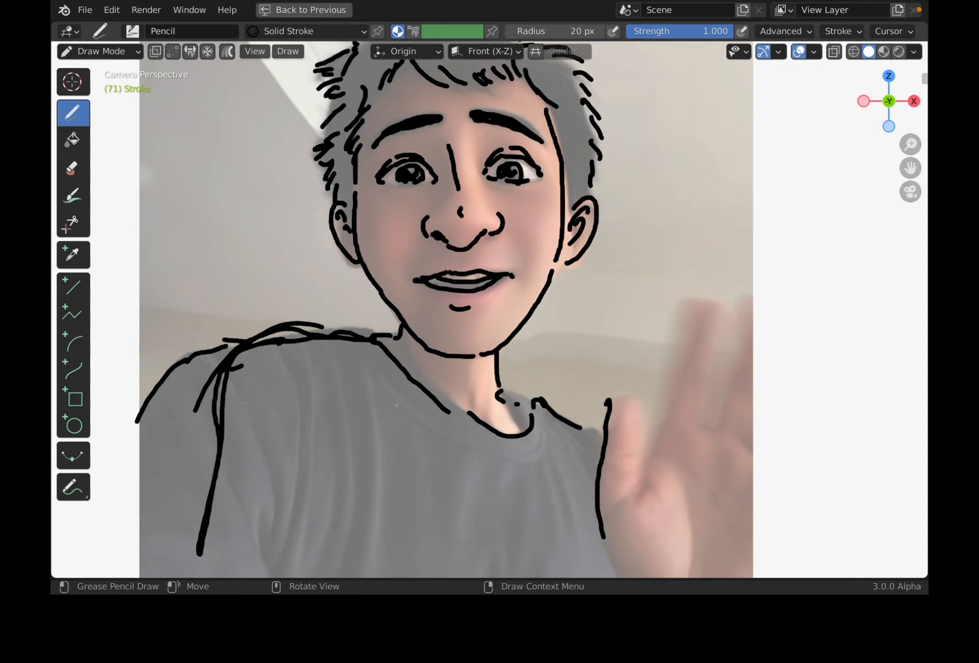
mouse_move(668, 412)
left_mouse_down()
mouse_move(710, 305)
mouse_move(698, 313)
left_mouse_up()
left_click_drag(703, 359, 695, 411)
mouse_move(705, 414)
left_mouse_down()
mouse_move(741, 351)
mouse_move(748, 296)
left_mouse_up()
left_click_drag(618, 400, 638, 416)
left_click_drag(635, 427, 637, 458)
left_click_drag(638, 482, 660, 437)
mouse_move(629, 401)
left_mouse_down()
mouse_move(645, 422)
mouse_move(611, 429)
left_mouse_up()
left_click_drag(663, 375, 672, 382)
left_click_drag(711, 325, 721, 324)
Step: Add the palm outline and crease strokes to the raised hand, and save the file
scroll(716, 340, "down", 2)
left_click_drag(621, 437, 627, 490)
left_click_drag(567, 467, 582, 493)
left_click_drag(615, 415, 620, 426)
left_click_drag(644, 403, 639, 428)
left_click(616, 460)
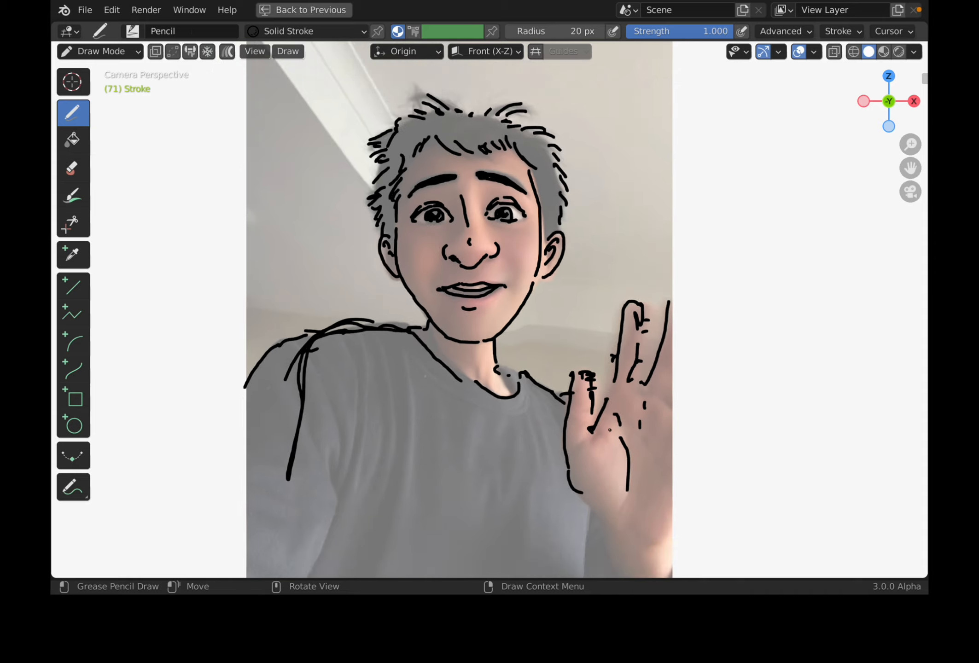
key("ctrl+s")
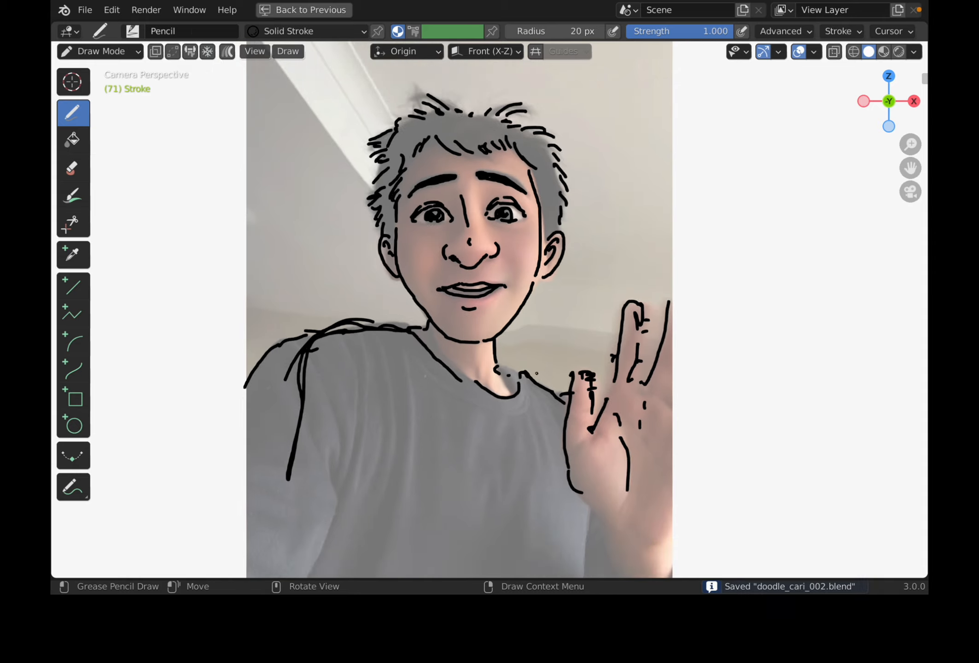
Step: Move through the video to frame 29 for the next drawing and save the file
scroll(559, 318, "up", 6, "alt")
scroll(558, 318, "up", 20, "alt")
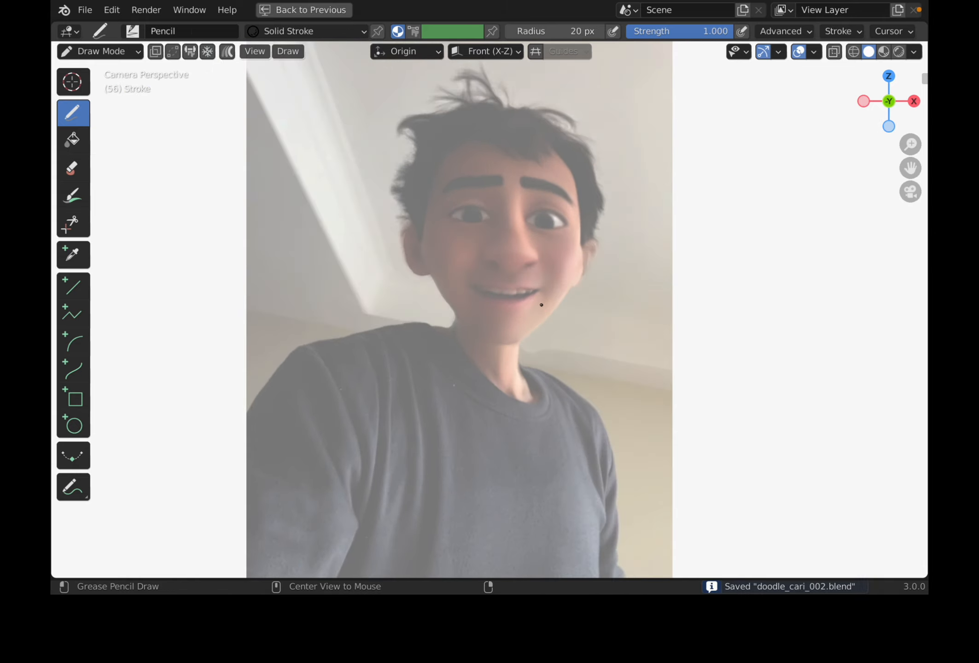
scroll(541, 311, "down", 20, "alt")
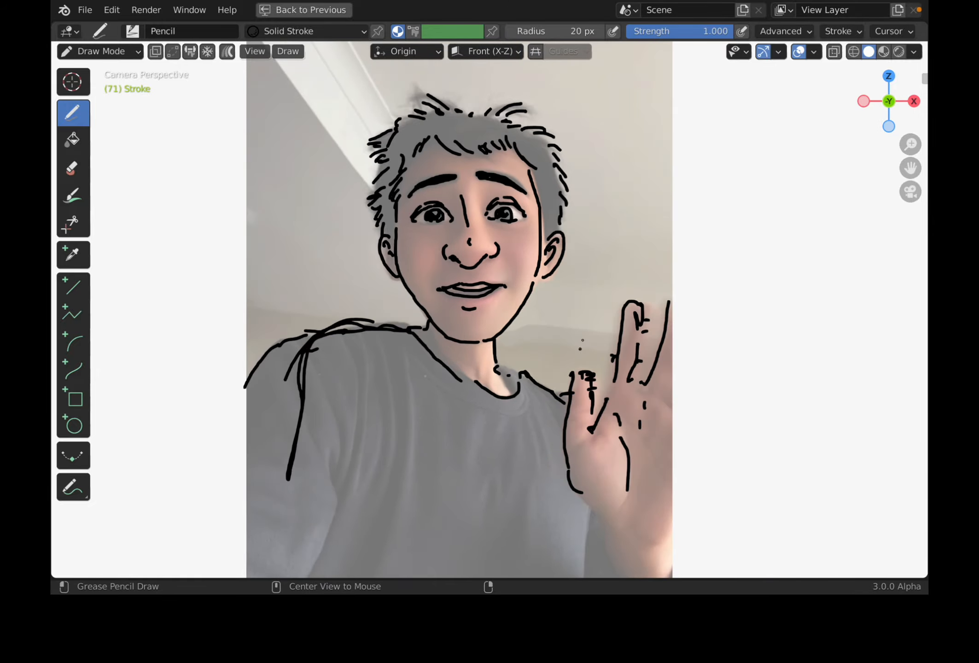
scroll(581, 339, "up", 20, "alt")
scroll(571, 343, "up", 17, "alt")
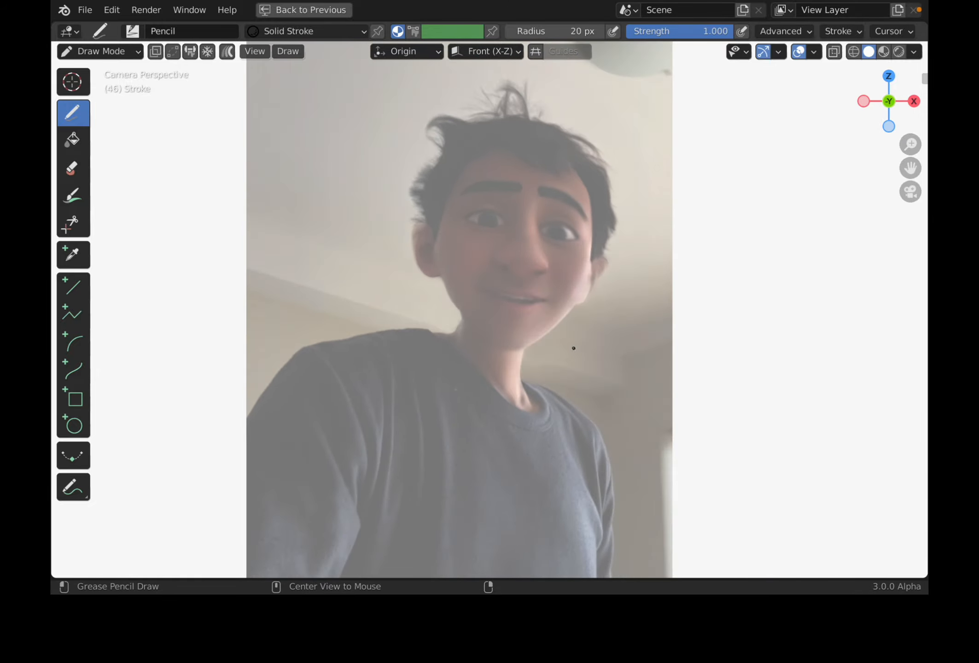
scroll(573, 338, "up", 2, "alt")
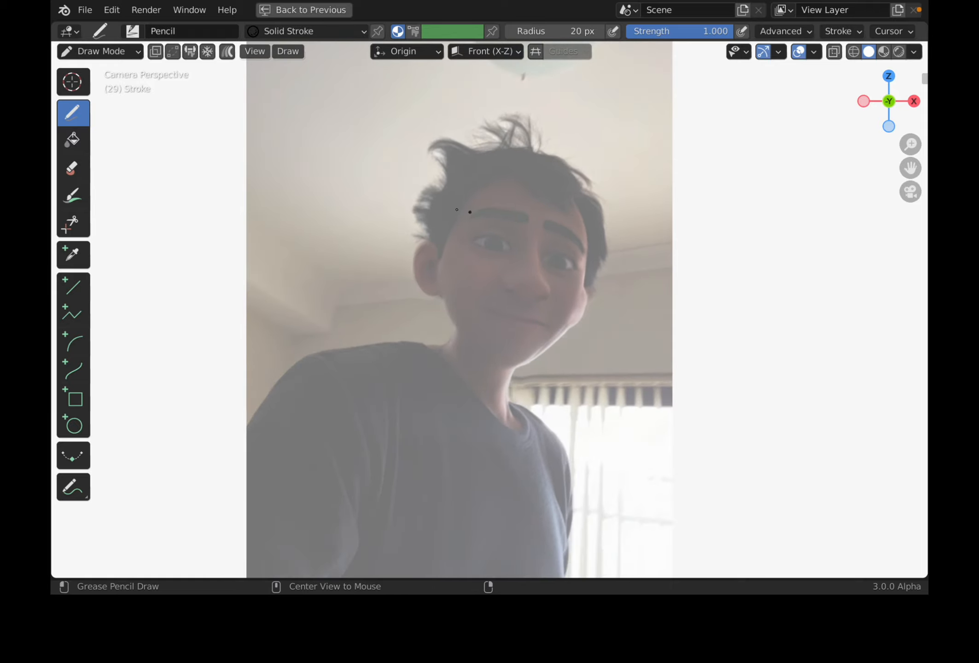
key("ctrl+s")
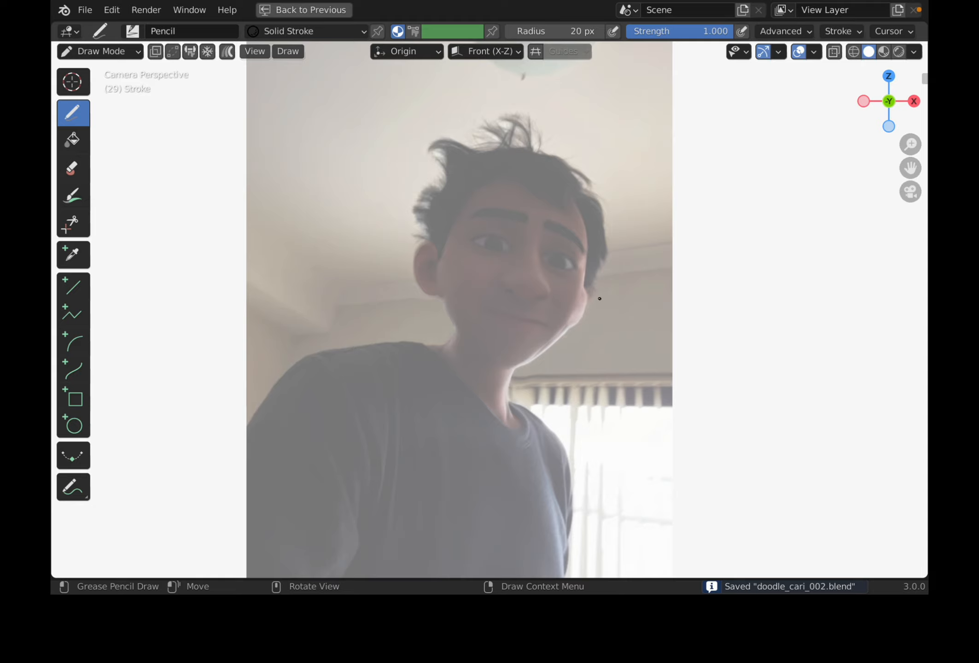
Step: At frame 29, trace the face contour and both ears over the video
mouse_move(433, 243)
left_mouse_down()
mouse_move(417, 281)
mouse_move(440, 291)
mouse_move(425, 271)
mouse_move(437, 267)
mouse_move(465, 336)
mouse_move(487, 363)
mouse_move(508, 368)
mouse_move(571, 322)
mouse_move(581, 289)
mouse_move(577, 203)
left_mouse_up()
left_click_drag(583, 292, 573, 324)
left_click_drag(590, 288, 586, 279)
Step: Trace the spiky hair outline around the head from the right ear over the top to the left ear
left_click_drag(604, 256, 602, 230)
mouse_move(577, 177)
left_mouse_down()
mouse_move(537, 153)
mouse_move(532, 125)
left_mouse_up()
mouse_move(529, 146)
left_mouse_down()
mouse_move(520, 122)
mouse_move(522, 146)
left_mouse_up()
left_click_drag(511, 144, 426, 143)
mouse_move(430, 153)
left_mouse_down()
mouse_move(454, 169)
mouse_move(430, 180)
left_mouse_up()
mouse_move(435, 184)
left_mouse_down()
mouse_move(418, 243)
mouse_move(433, 248)
left_mouse_up()
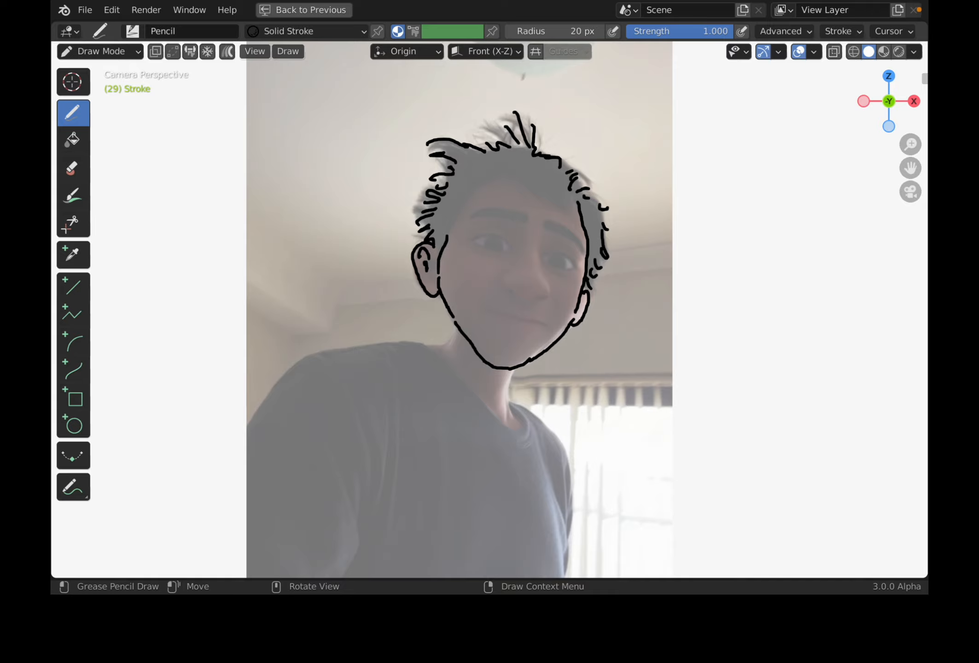
Step: Draw the hairline across the forehead with short strokes from the left temple to the right side
scroll(419, 269, "up", 1)
scroll(455, 239, "up", 1)
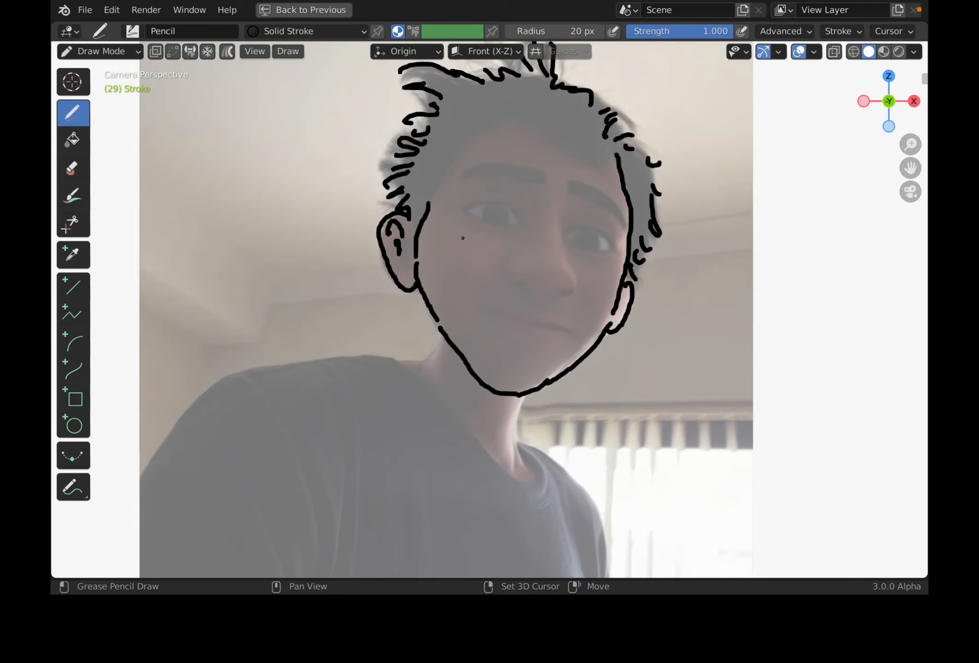
left_click_drag(439, 238, 470, 200)
left_click_drag(465, 195, 478, 179)
mouse_move(493, 181)
left_mouse_down()
mouse_move(521, 165)
mouse_move(615, 192)
left_mouse_up()
left_click(531, 181)
Step: Trace the nose bridge, nostrils and nose tip
left_click_drag(574, 235, 567, 297)
left_click_drag(572, 304, 562, 341)
mouse_move(516, 304)
left_mouse_down()
mouse_move(514, 324)
mouse_move(557, 341)
left_mouse_up()
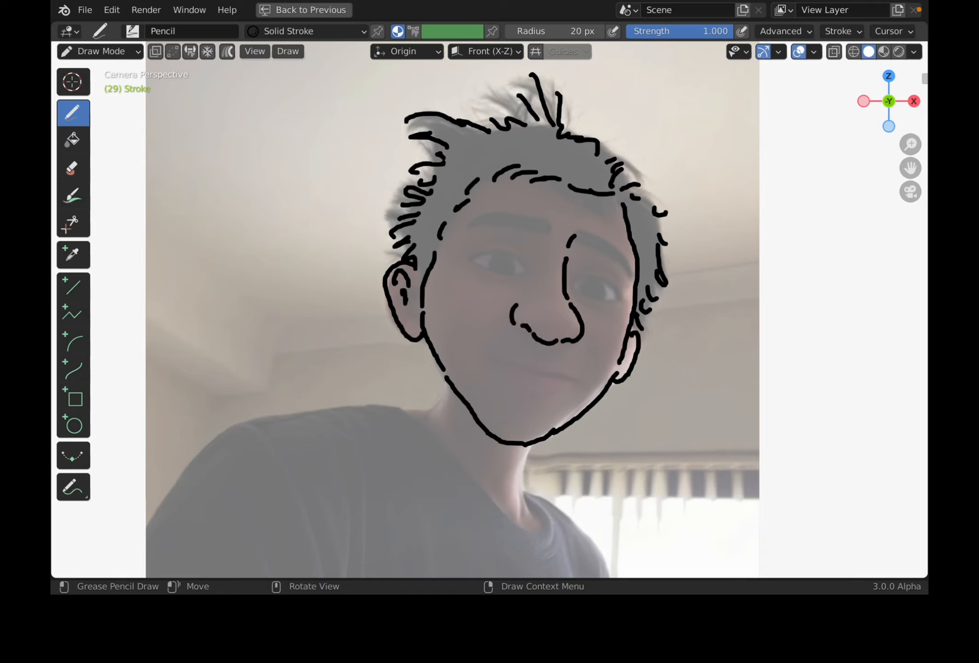
Step: Draw the eye on the right side of the face and both thick, filled eyebrows
mouse_move(571, 279)
left_mouse_down()
mouse_move(595, 272)
mouse_move(621, 296)
mouse_move(597, 278)
mouse_move(606, 298)
mouse_move(579, 285)
mouse_move(611, 298)
left_mouse_up()
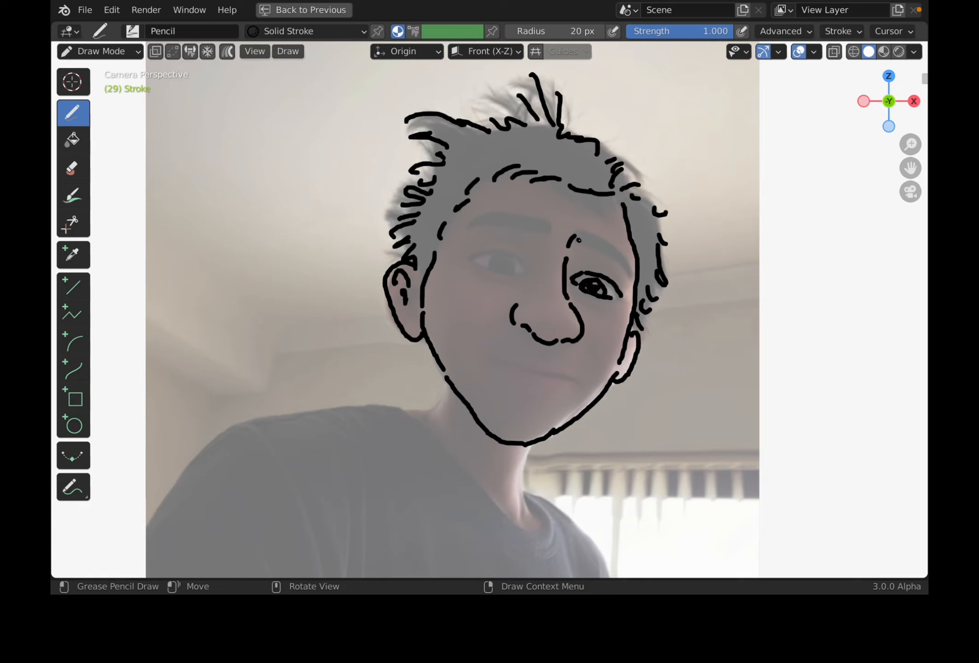
left_click_drag(570, 243, 631, 273)
mouse_move(470, 224)
left_mouse_down()
mouse_move(552, 226)
mouse_move(476, 225)
mouse_move(493, 217)
mouse_move(548, 226)
mouse_move(536, 225)
left_mouse_up()
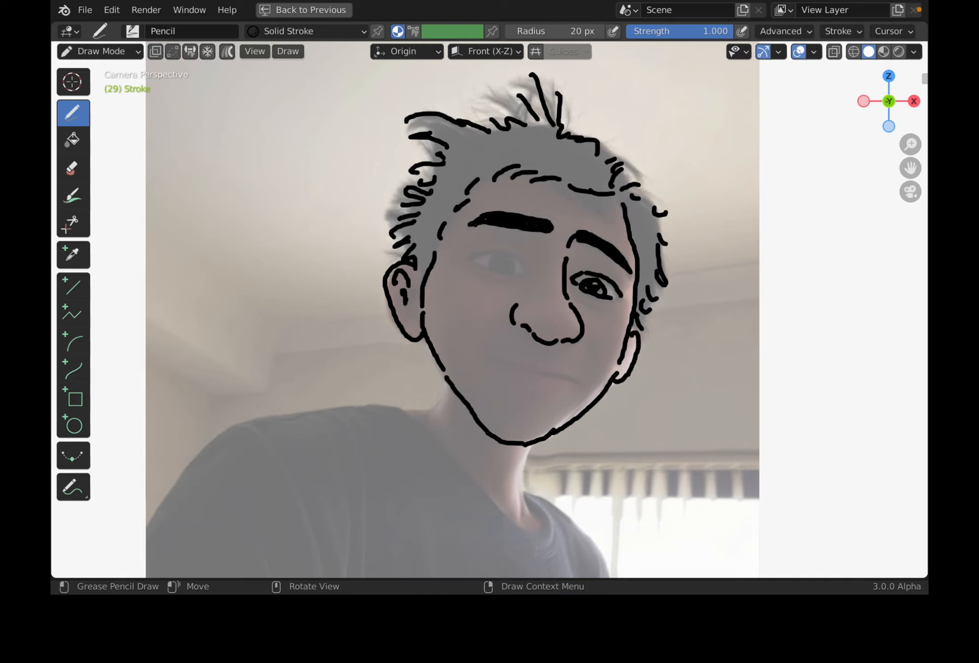
Step: Draw the eye on the left side of the face and the mouth line with the crease below it
mouse_move(471, 256)
left_mouse_down()
mouse_move(490, 249)
mouse_move(525, 265)
mouse_move(493, 253)
mouse_move(514, 265)
mouse_move(494, 266)
mouse_move(507, 270)
left_mouse_up()
left_click_drag(492, 272, 523, 265)
left_click_drag(494, 359, 579, 383)
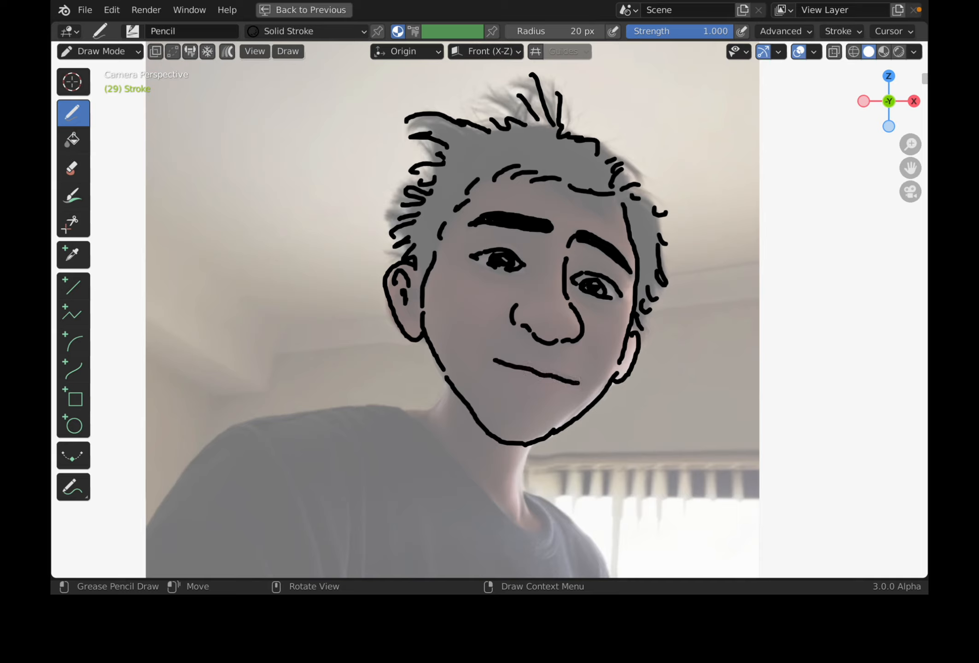
left_click_drag(519, 385, 532, 392)
Step: Trace the neck, shirt collar and both shoulders, including the sleeve folds
scroll(489, 310, "down", 3)
left_click_drag(462, 363, 444, 382)
left_click_drag(430, 379, 275, 439)
left_click_drag(333, 390, 359, 441)
left_click_drag(431, 379, 521, 459)
mouse_move(516, 404)
left_mouse_down()
mouse_move(565, 481)
mouse_move(565, 561)
left_mouse_up()
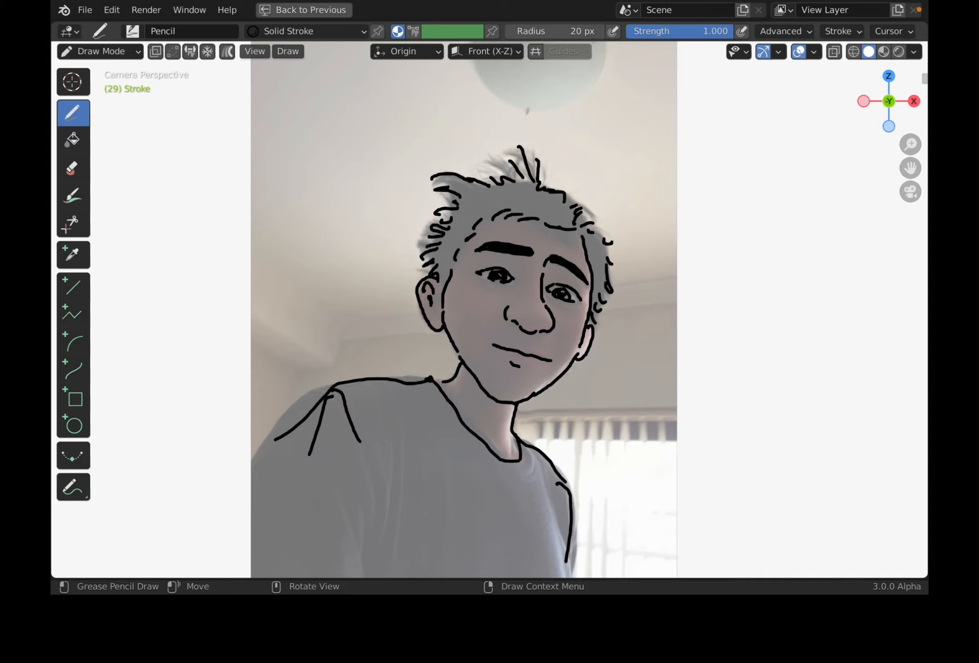
Step: Draw the sleeve line running down from the shoulder on the left side of the shirt and save the file
left_click_drag(326, 420, 262, 515)
scroll(299, 452, "down", 2)
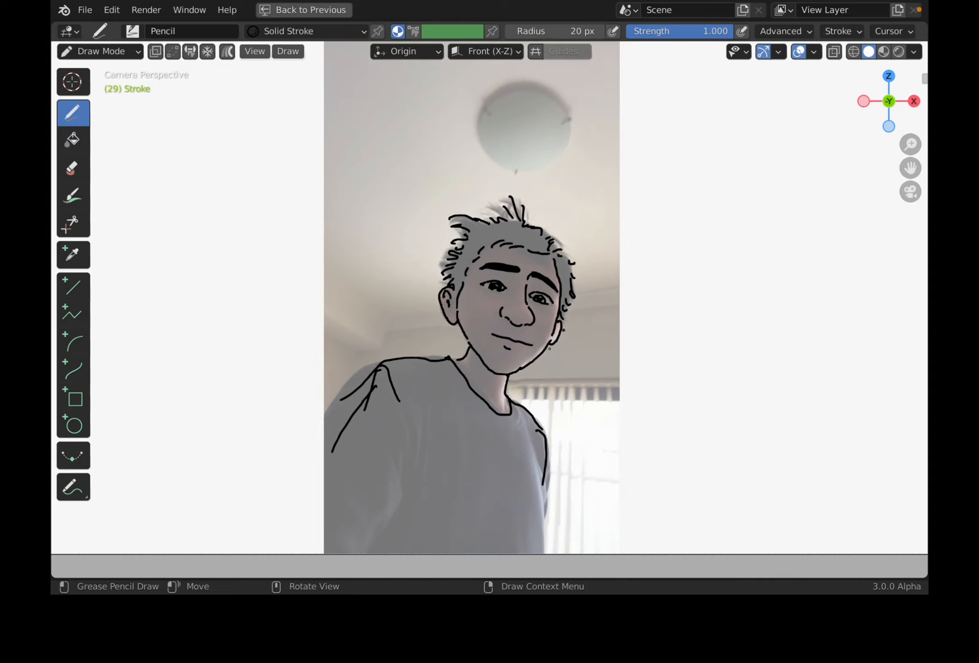
key("ctrl+s")
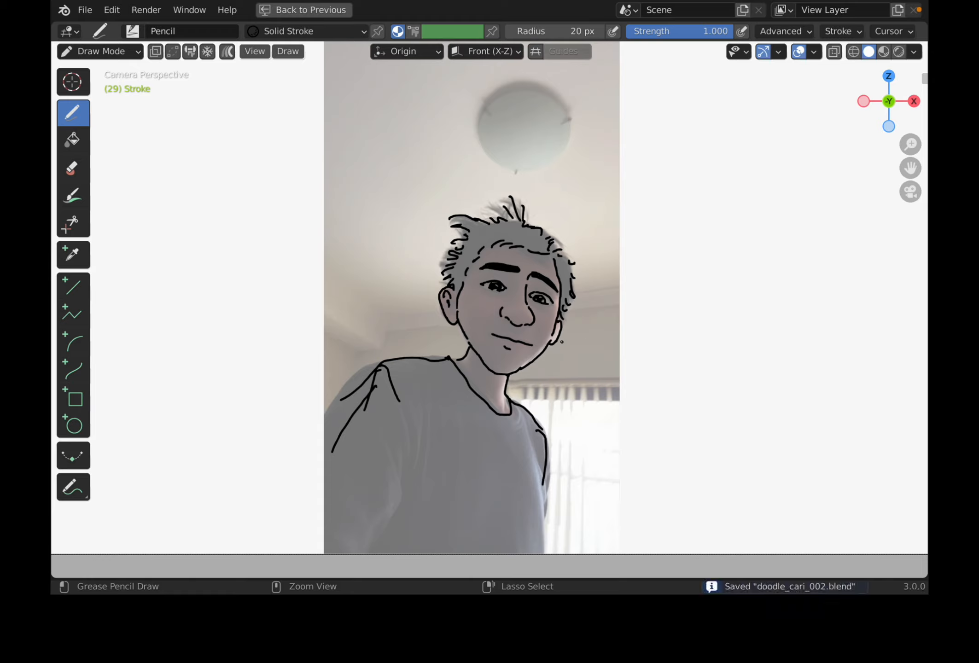
Step: Go to frame 8 and trace the character's mouth line and nose
scroll(562, 340, "up", 20, "alt")
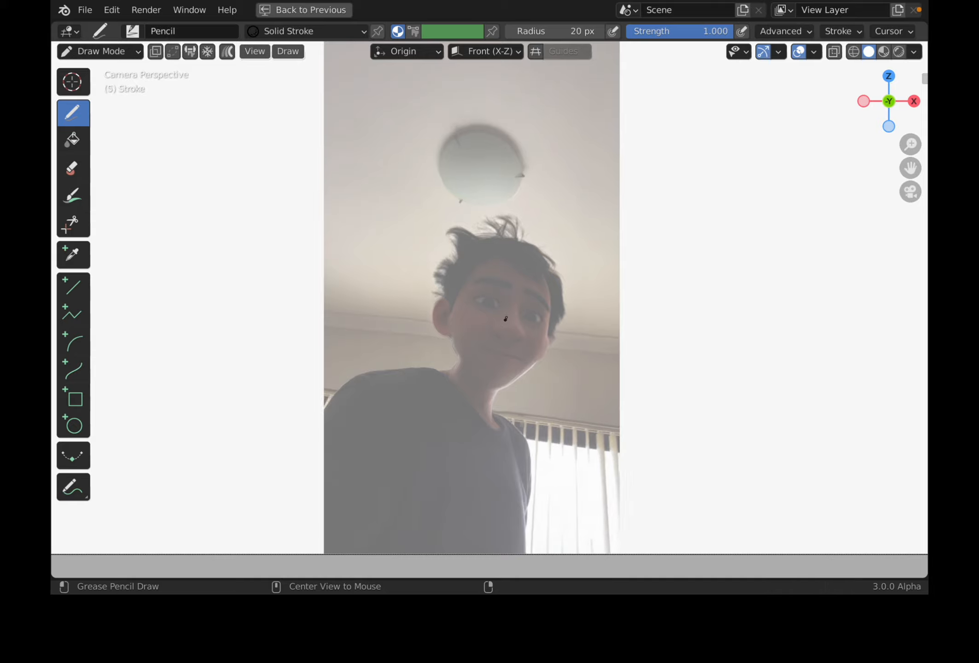
scroll(501, 334, "up", 4)
scroll(501, 334, "down", 6)
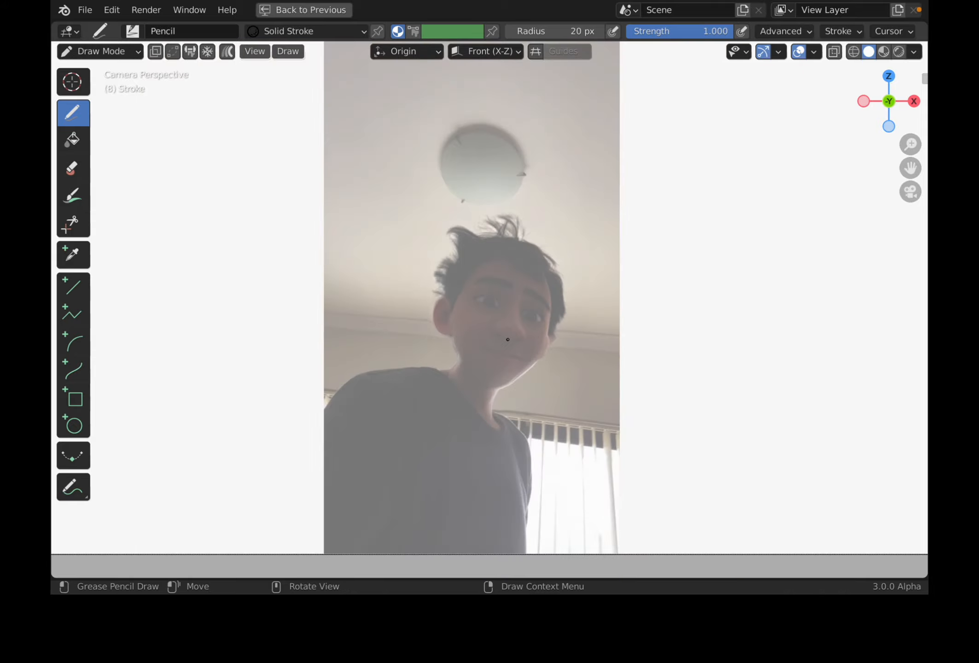
scroll(507, 337, "up", 3)
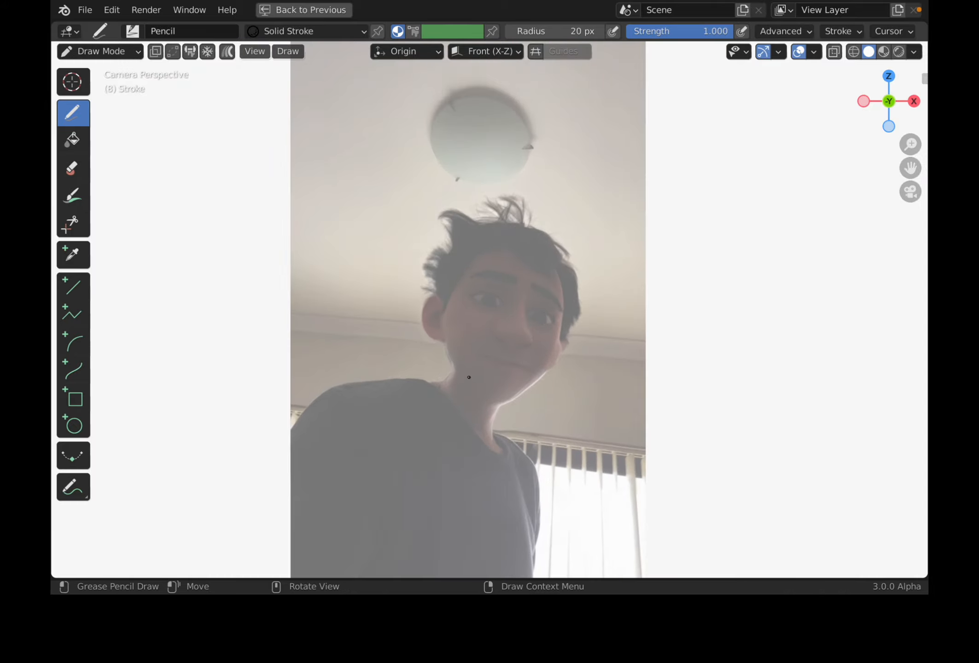
scroll(474, 373, "up", 4)
left_click_drag(479, 405, 558, 432)
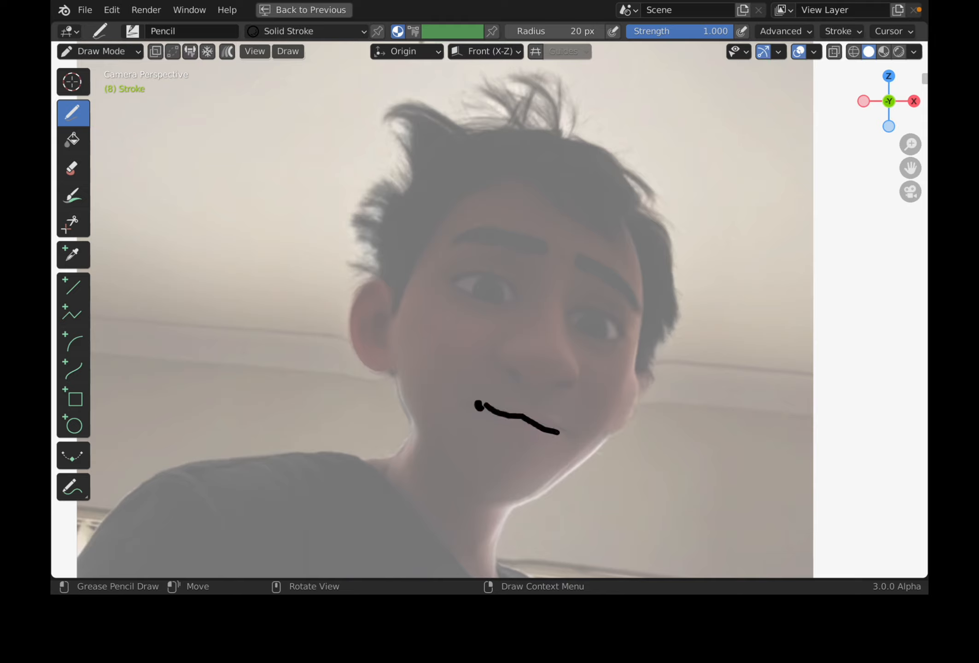
mouse_move(505, 339)
left_mouse_down()
mouse_move(508, 368)
mouse_move(529, 378)
mouse_move(556, 385)
mouse_move(579, 365)
mouse_move(559, 329)
mouse_move(575, 269)
left_mouse_up()
Step: Draw both thick eyebrows and both eyes with their dark irises on frame 8
left_click_drag(453, 245, 543, 244)
left_click_drag(571, 262, 632, 307)
left_click_drag(569, 316, 623, 333)
left_click_drag(449, 284, 515, 289)
mouse_move(473, 285)
left_mouse_down()
mouse_move(496, 298)
mouse_move(490, 285)
mouse_move(466, 292)
mouse_move(502, 297)
left_mouse_up()
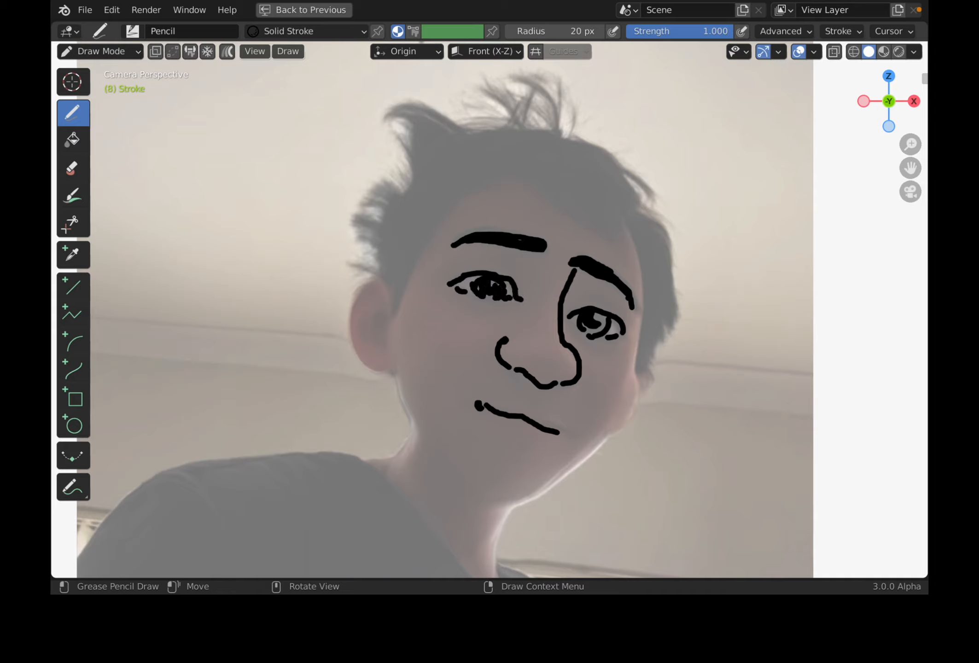
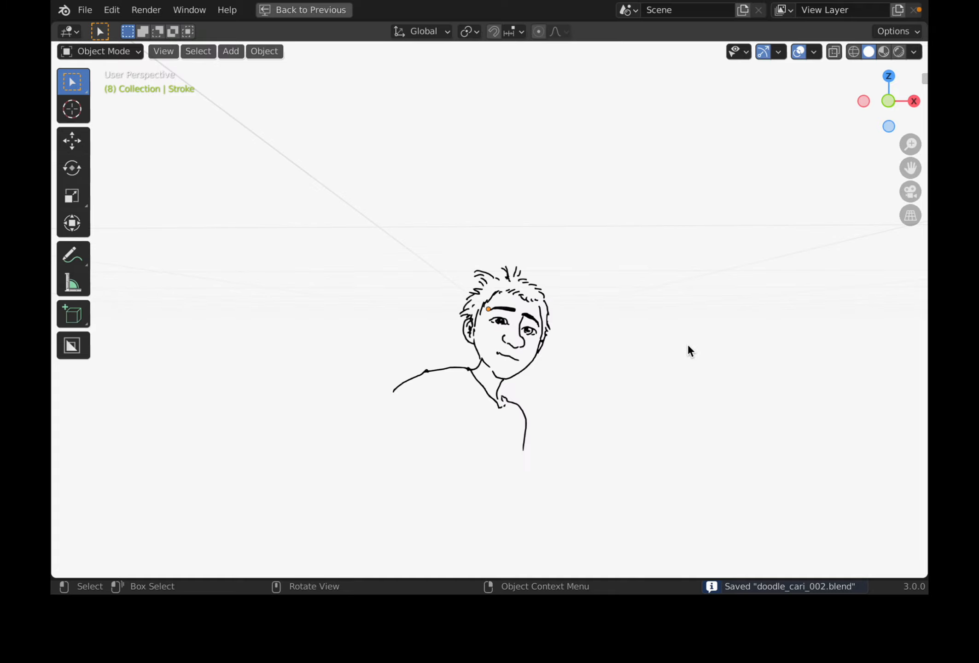
Step: Save the file and restore the full workspace layout around the viewport
scroll(680, 398, "down", 1)
key("ctrl+s")
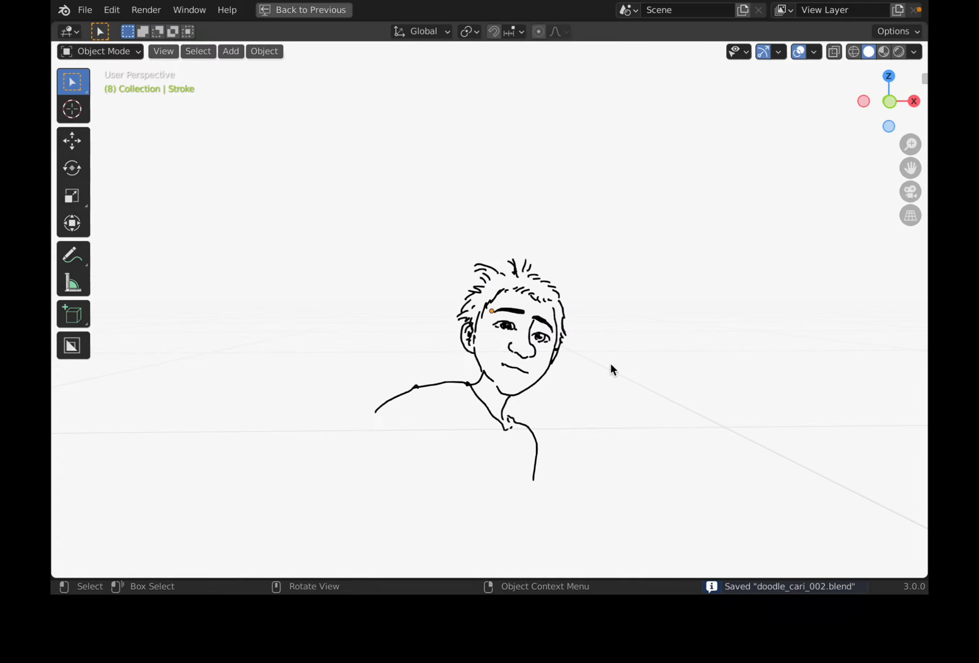
key("ctrl+space")
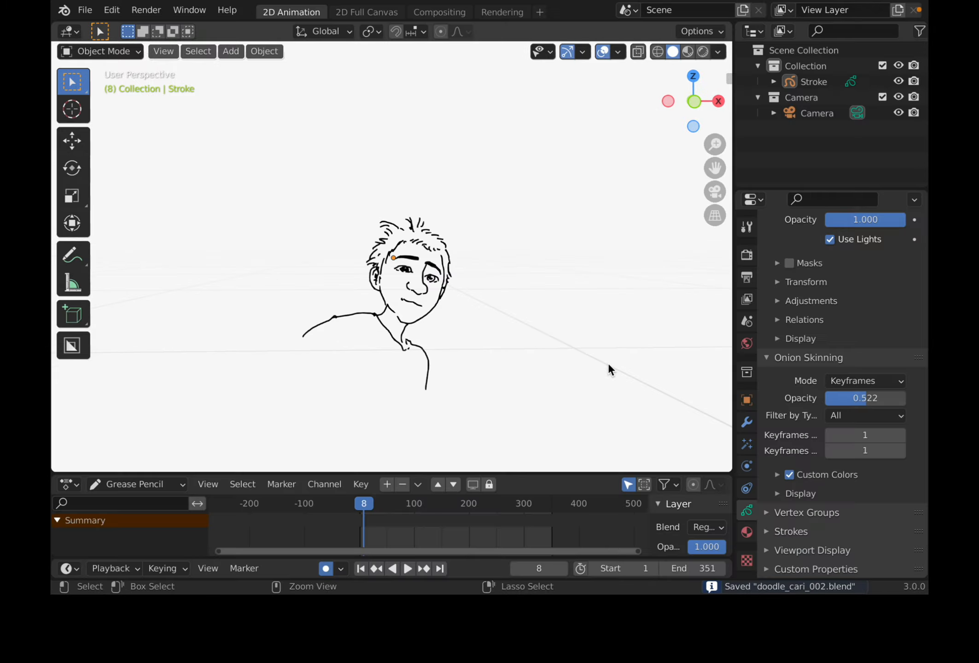
key("ctrl+space")
key("ctrl+space")
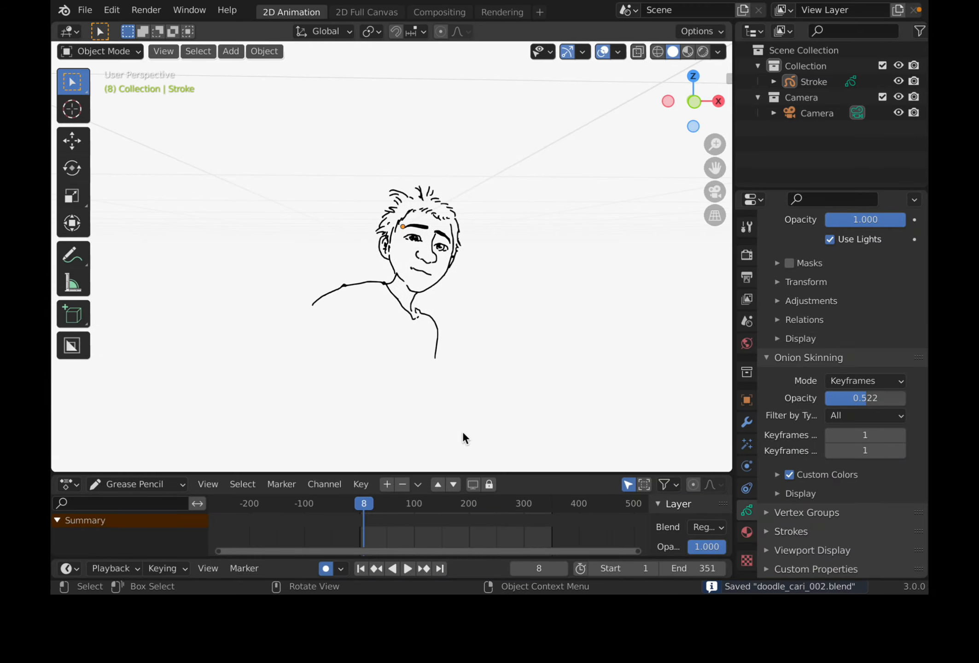
Step: Scrub to the pointing-hand drawing, select the Stroke object and briefly play the animation from about frame 197
mouse_move(381, 507)
left_mouse_down()
mouse_move(496, 504)
mouse_move(346, 493)
mouse_move(551, 497)
mouse_move(409, 493)
mouse_move(511, 488)
mouse_move(470, 501)
left_mouse_up()
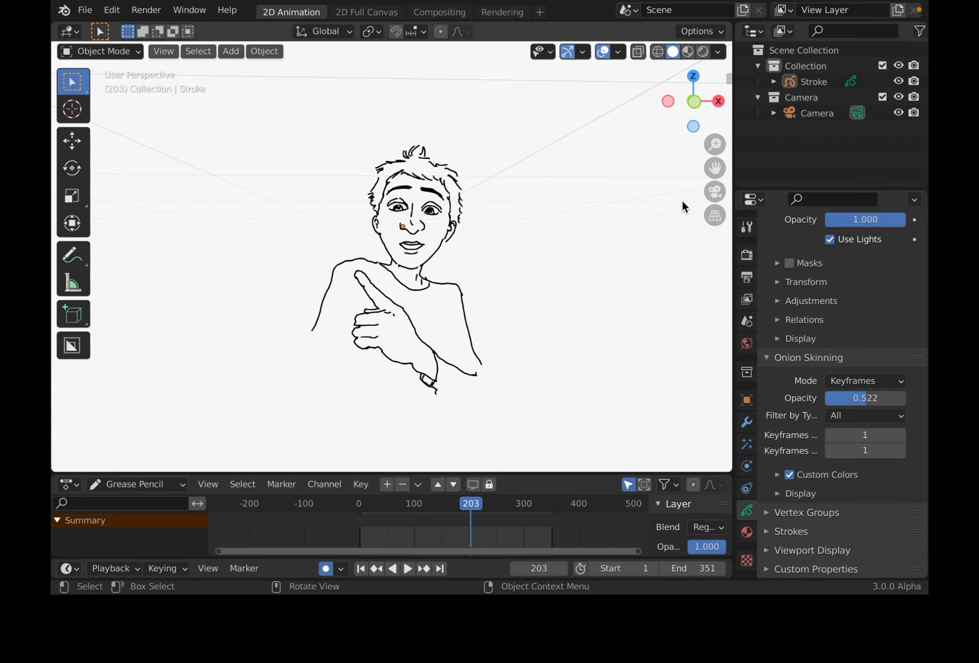
left_click(812, 82)
left_click(467, 504)
key("space")
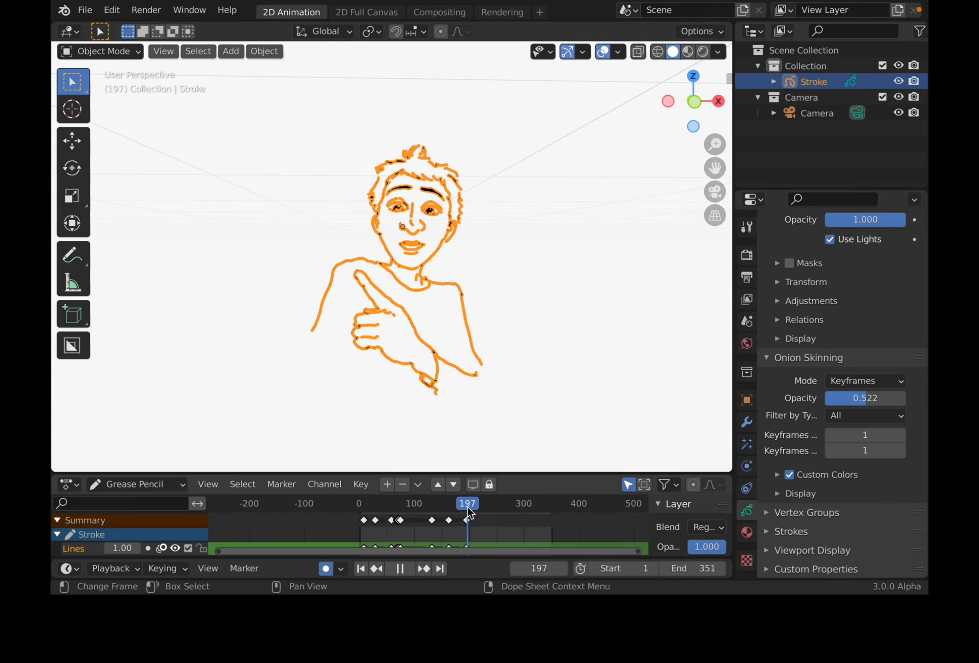
key("Escape")
scroll(513, 523, "up", 2)
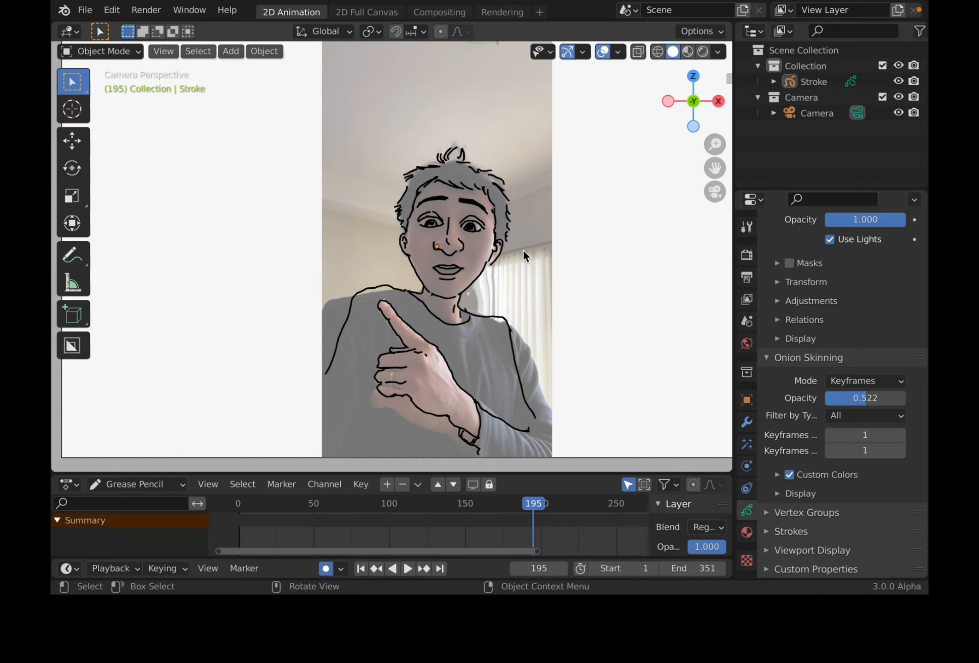
Step: Switch the Stroke object to Draw Mode at frame 195 and maximize the viewport with room beside the head
left_click(813, 81)
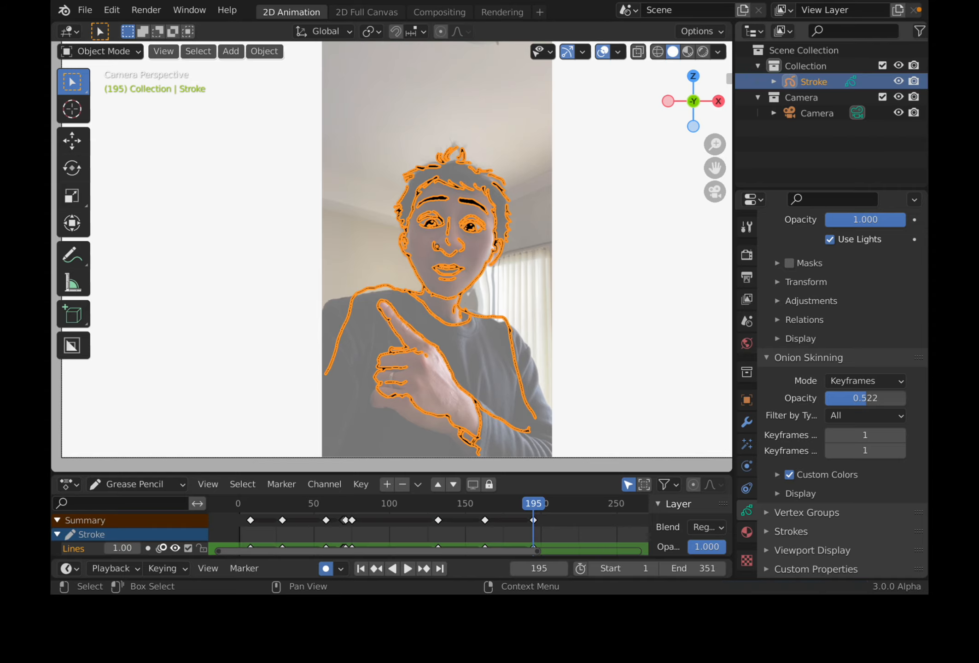
left_click(101, 51)
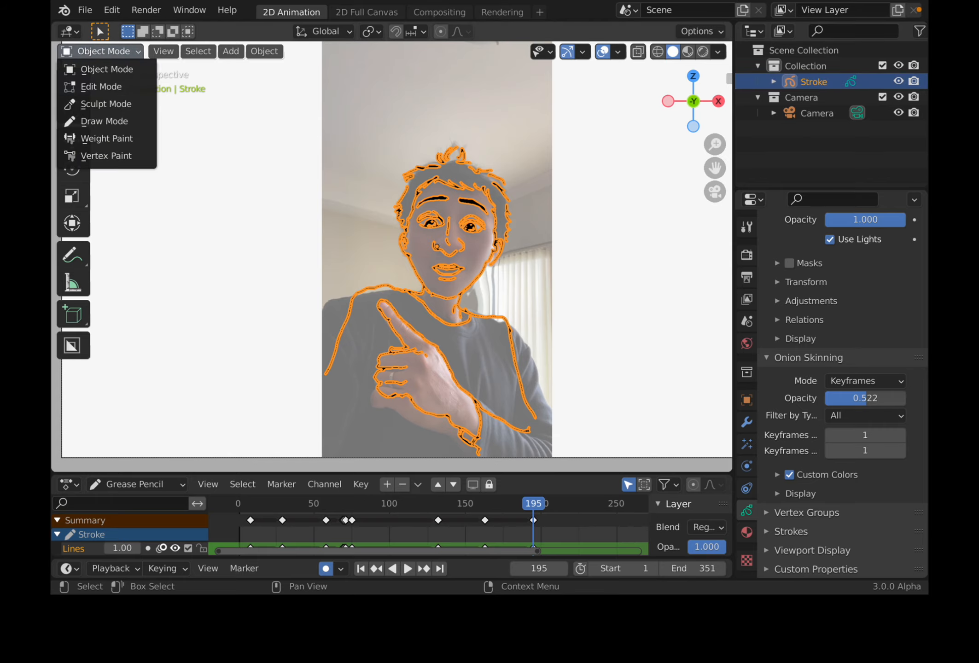
left_click(105, 122)
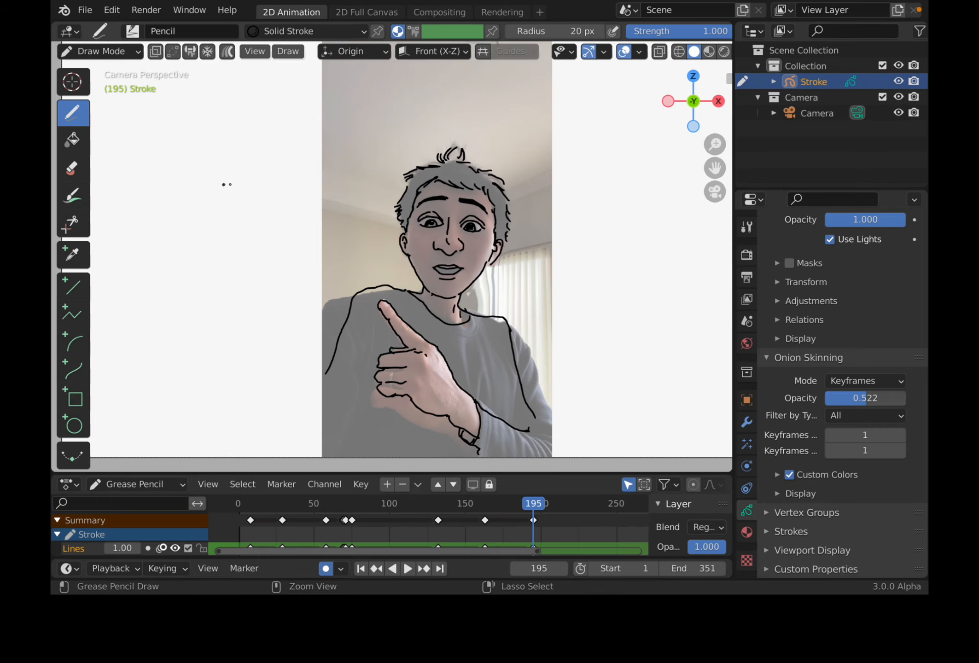
key("ctrl+space")
scroll(317, 203, "up", 3)
middle_click_drag(372, 232, 403, 301, "shift")
scroll(525, 352, "down", 1)
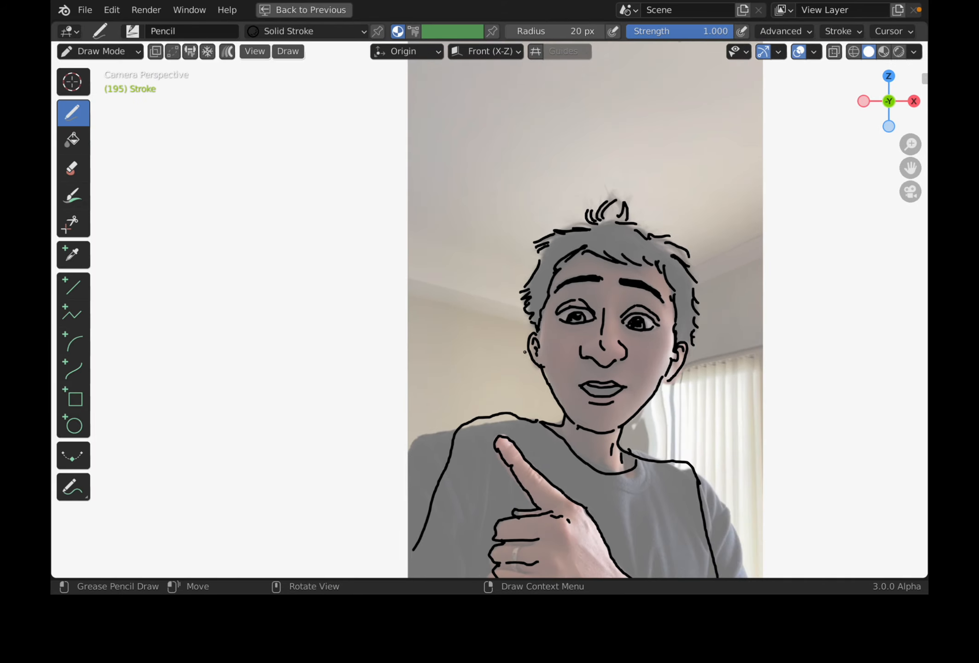
Step: Draw a speech bubble beside the head with the handwritten text "Hey you want to go to the beach?" and save the file
mouse_move(286, 251)
left_mouse_down()
mouse_move(441, 274)
mouse_move(468, 344)
mouse_move(490, 364)
left_mouse_up()
left_click(443, 279)
mouse_move(444, 299)
left_mouse_down()
mouse_move(487, 360)
mouse_move(430, 307)
mouse_move(269, 318)
mouse_move(403, 190)
mouse_move(468, 272)
mouse_move(445, 299)
left_mouse_up()
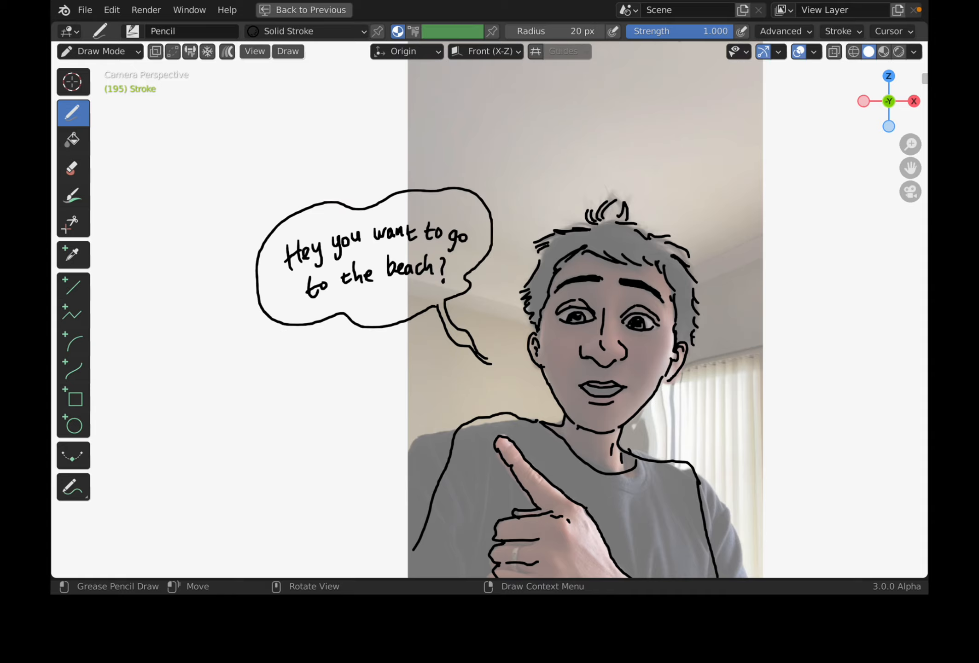
key("ctrl+s")
Step: Move the playhead to frame 267, where the video shows the raised thumb, and save the file
scroll(491, 327, "down", 2)
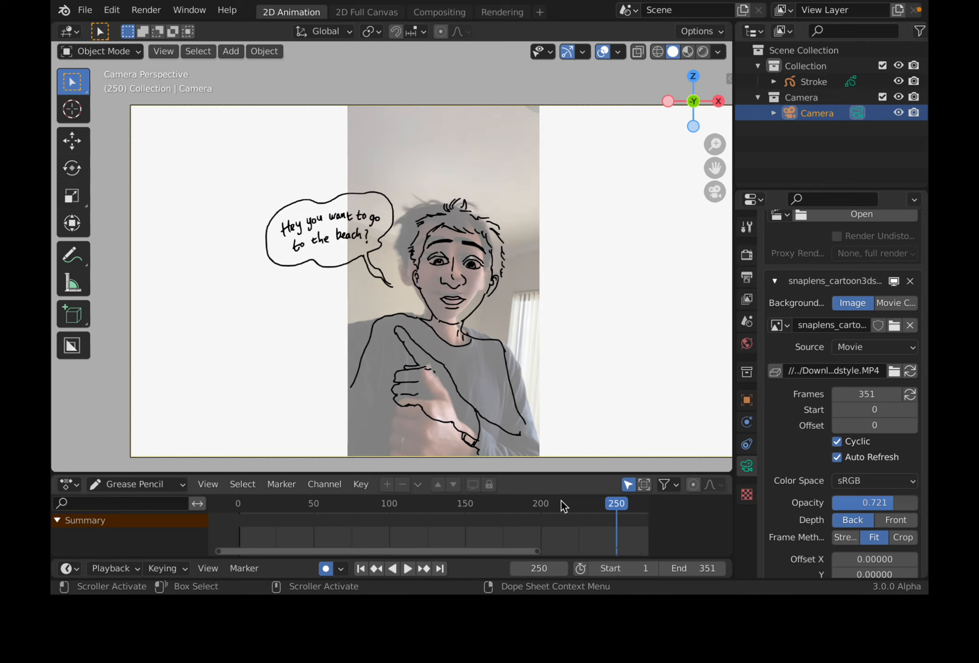
scroll(560, 504, "down", 3)
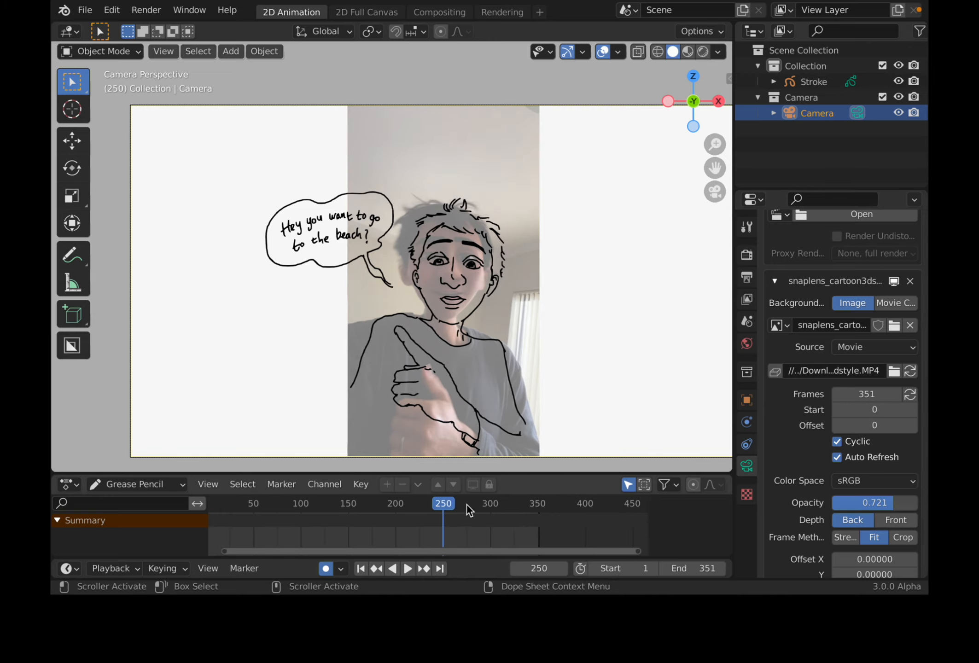
mouse_move(469, 510)
left_mouse_down()
mouse_move(411, 506)
mouse_move(459, 496)
left_mouse_up()
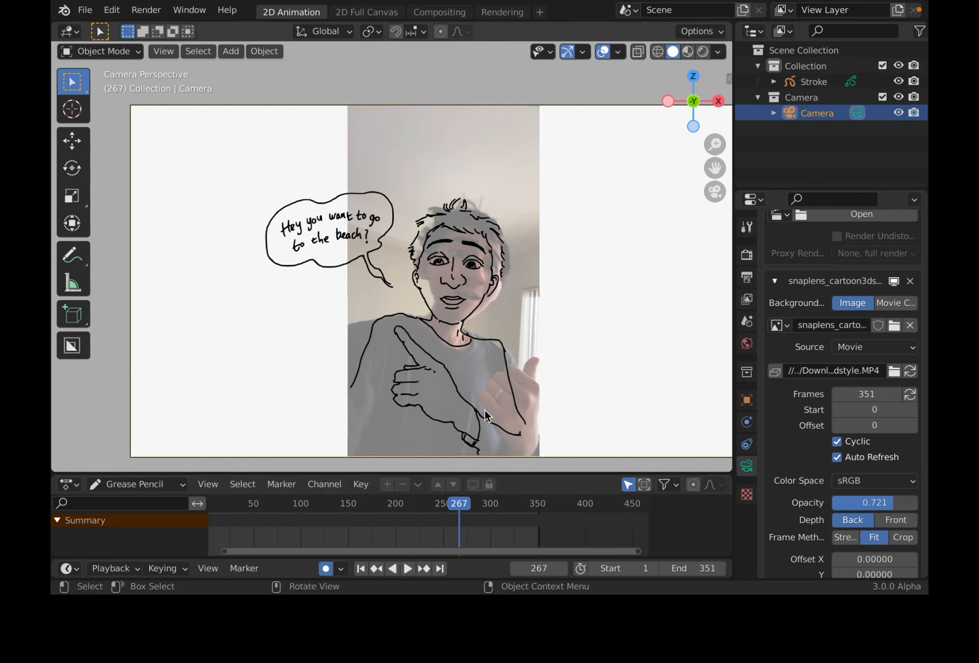
key("ctrl+s")
middle_click_drag(551, 365, 556, 335, "shift")
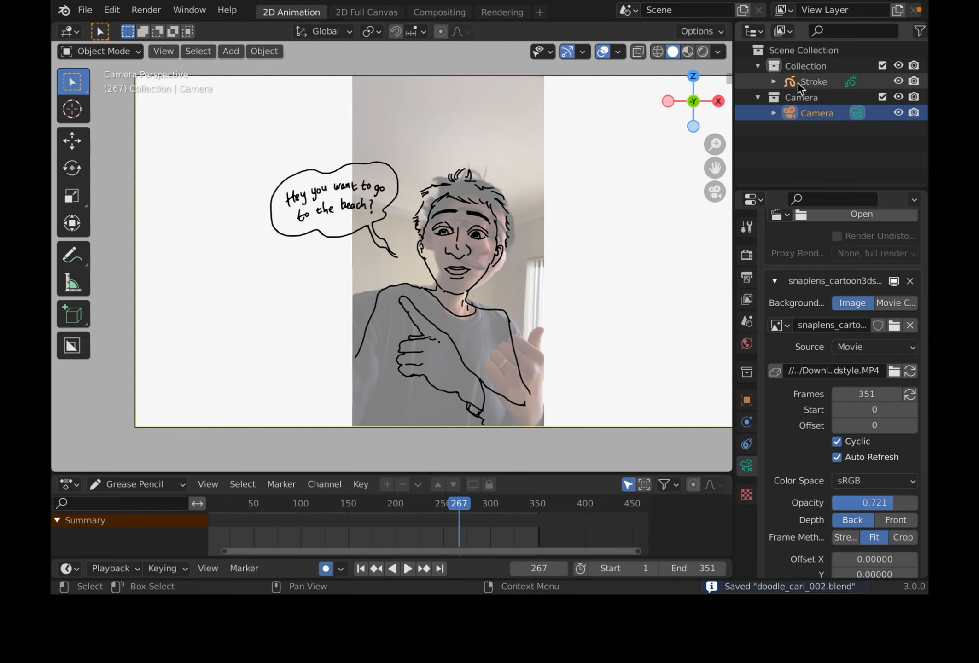
Step: Put the Stroke object in Draw Mode and trace the first shoulder strokes on frame 267
left_click(801, 82)
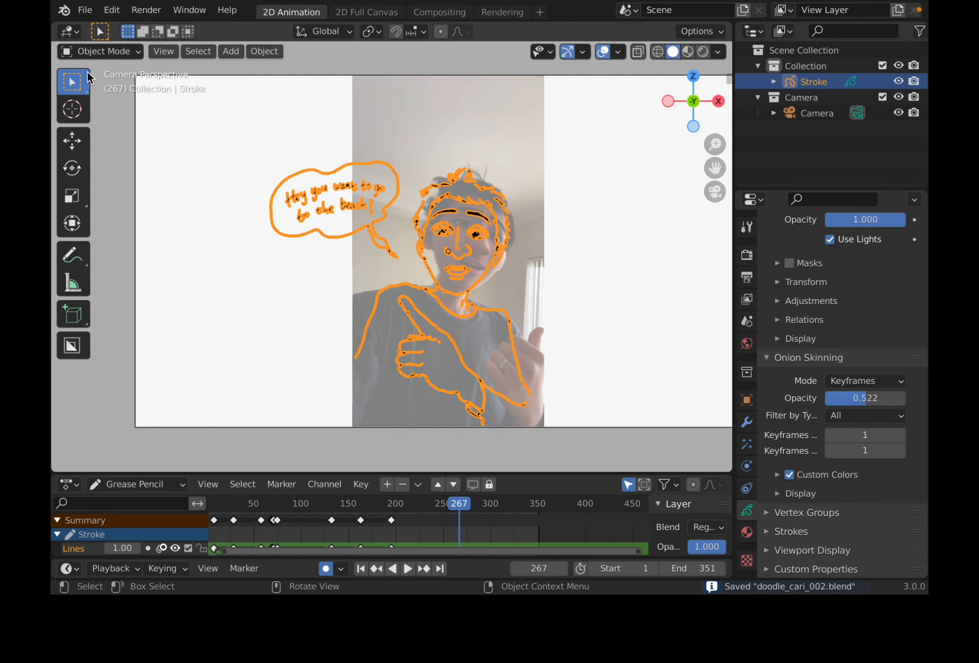
left_click(100, 51)
left_click(100, 120)
scroll(551, 278, "up", 1)
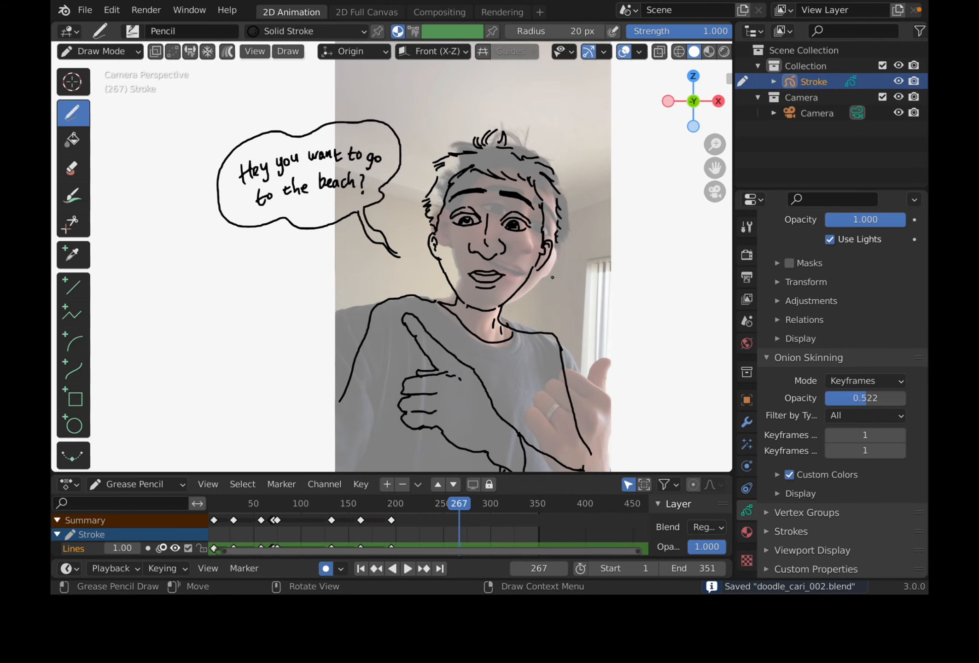
scroll(524, 281, "up", 1)
middle_click_drag(523, 280, 515, 278, "shift")
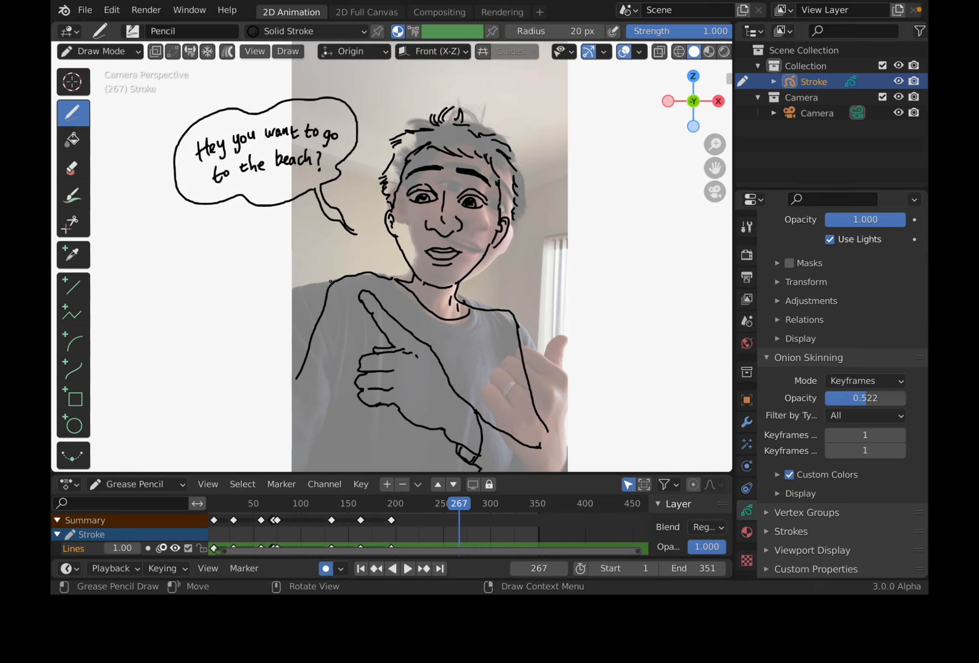
left_click_drag(317, 287, 387, 283)
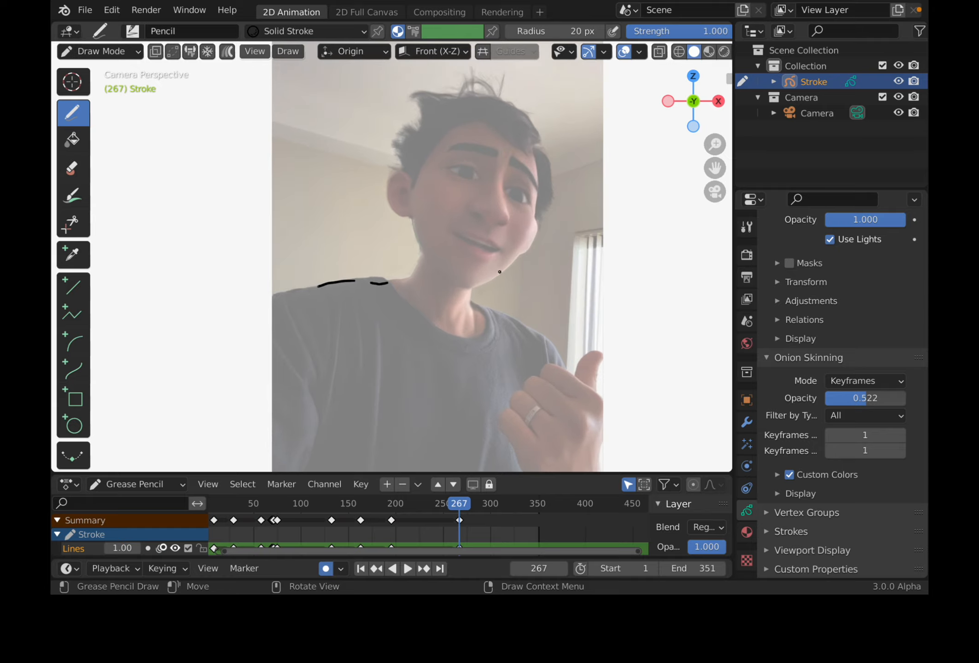
Step: Maximize the viewport on the face and draw the eye and thick eyebrow on the left side of the face
scroll(504, 266, "up", 2)
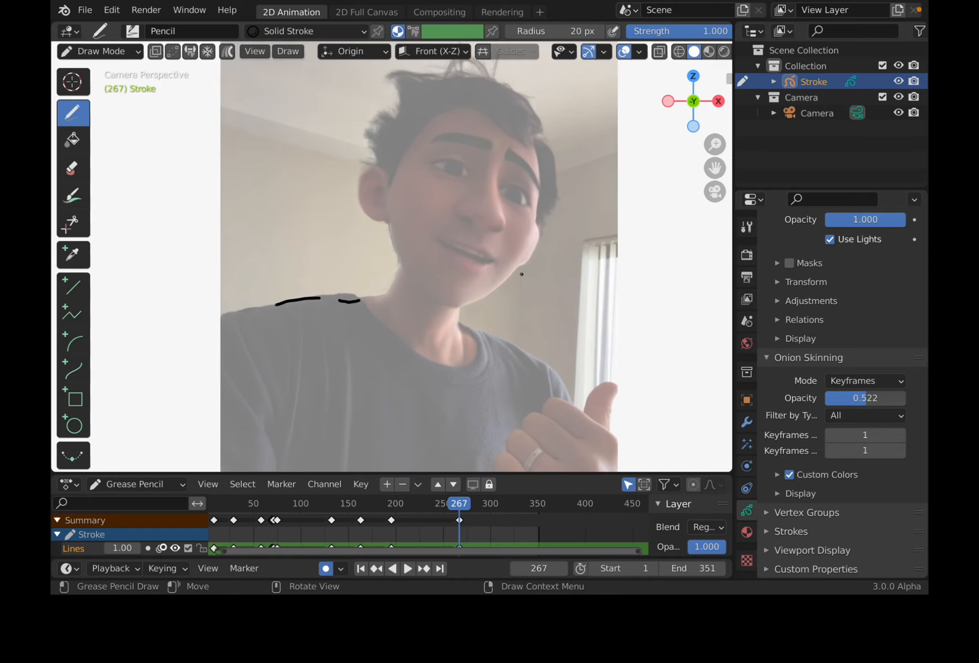
key("ctrl+space")
scroll(496, 271, "up", 1)
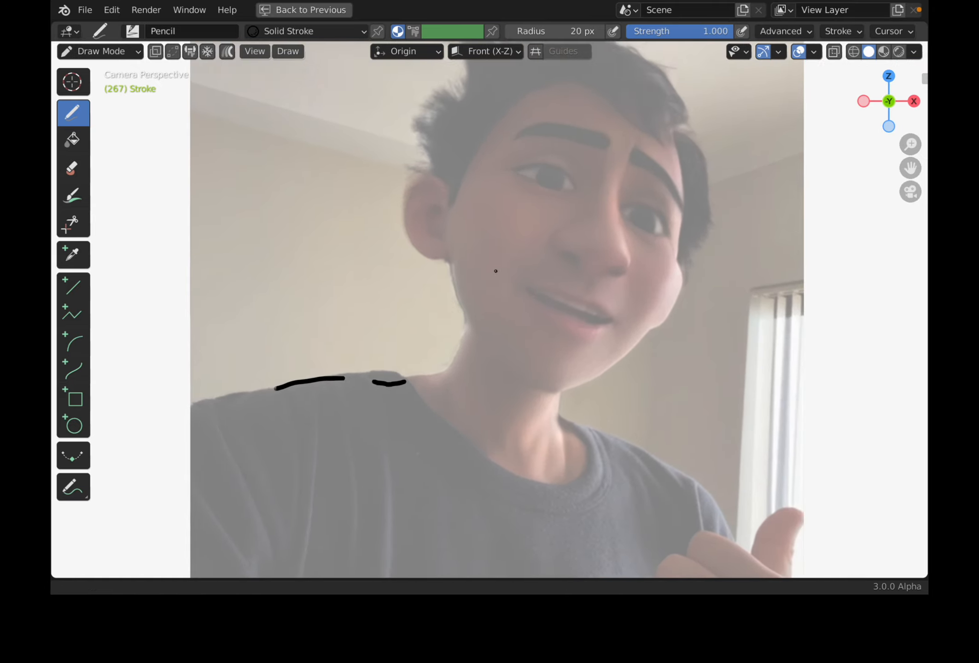
middle_click_drag(529, 246, 507, 296, "shift")
scroll(507, 296, "up", 1)
scroll(508, 297, "down", 1)
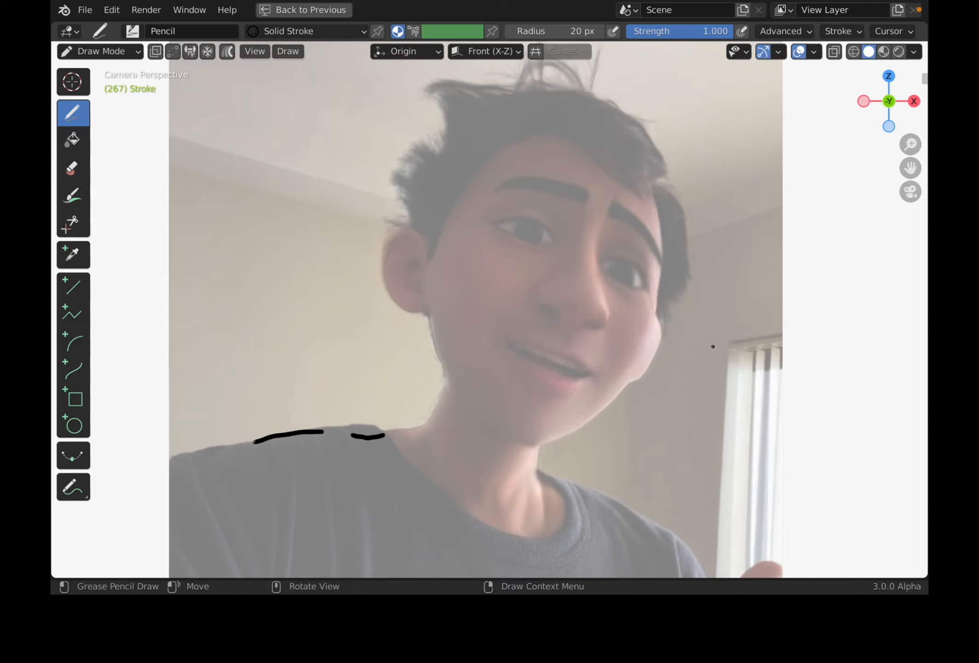
mouse_move(491, 220)
left_mouse_down()
mouse_move(525, 214)
mouse_move(546, 224)
mouse_move(527, 242)
mouse_move(525, 219)
mouse_move(530, 235)
mouse_move(550, 228)
mouse_move(556, 238)
left_mouse_up()
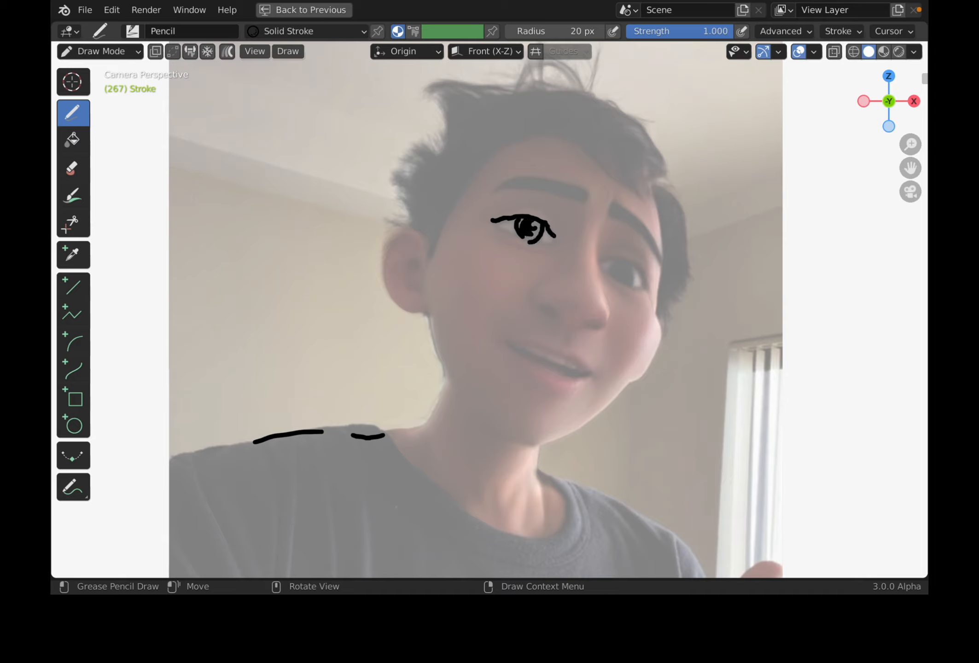
mouse_move(492, 193)
left_mouse_down()
mouse_move(510, 183)
mouse_move(583, 197)
mouse_move(530, 179)
mouse_move(580, 194)
mouse_move(533, 189)
mouse_move(543, 186)
left_mouse_up()
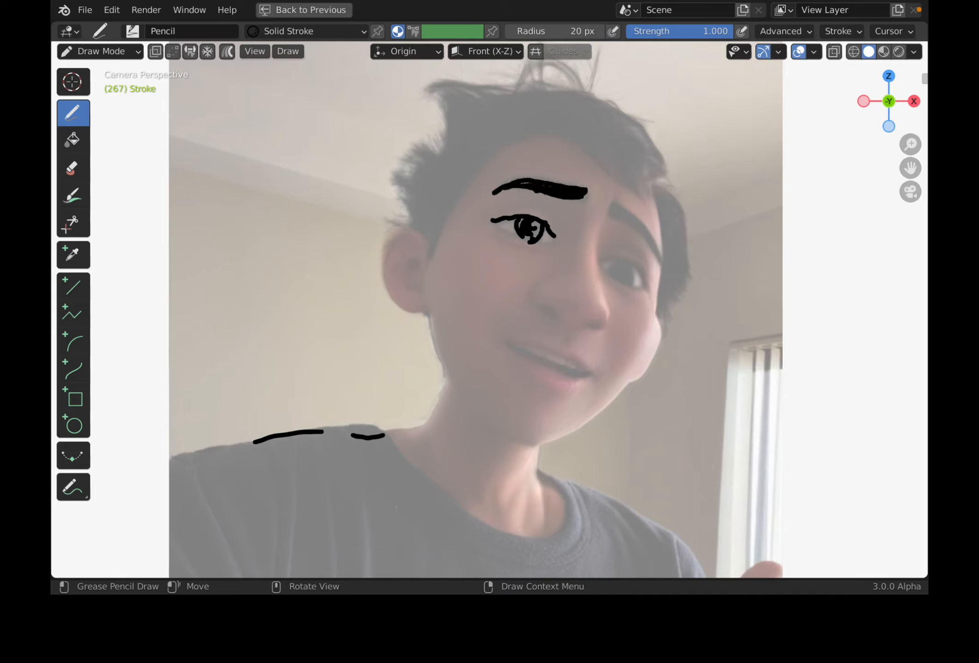
Step: Draw the eye and thick eyebrow on the right side of the face
mouse_move(600, 261)
left_mouse_down()
mouse_move(625, 257)
mouse_move(645, 282)
left_mouse_up()
left_click_drag(617, 259, 620, 275)
left_click_drag(626, 264, 624, 279)
left_click_drag(612, 211, 656, 253)
Step: Trace the nose with its bridge line, nostril and tip
mouse_move(613, 214)
left_mouse_down()
mouse_move(649, 240)
mouse_move(596, 272)
mouse_move(610, 317)
left_mouse_up()
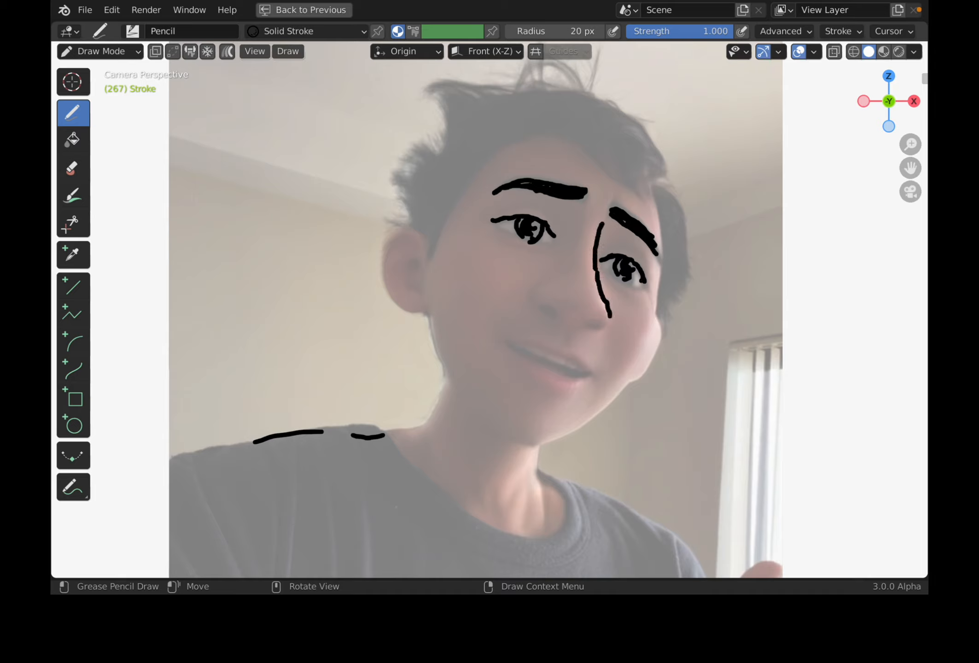
left_click(602, 323)
left_click(591, 322)
left_click(595, 322)
left_click_drag(542, 300, 555, 305)
left_click_drag(557, 308, 575, 324)
mouse_move(539, 282)
left_mouse_down()
mouse_move(544, 302)
mouse_move(573, 256)
mouse_move(554, 241)
mouse_move(514, 238)
mouse_move(537, 245)
left_mouse_up()
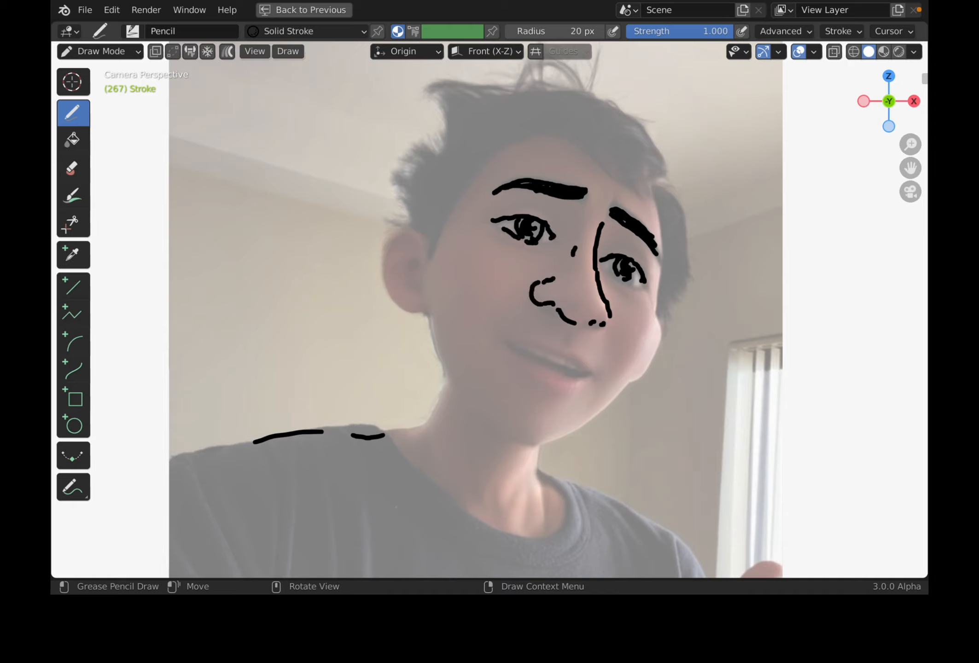
Step: Trace the hairline at the temple, the ear with its inner folds, and the jaw and cheek outline
mouse_move(488, 155)
left_mouse_down()
mouse_move(433, 254)
mouse_move(403, 231)
mouse_move(391, 295)
mouse_move(425, 307)
left_mouse_up()
left_click_drag(397, 260, 417, 274)
mouse_move(404, 264)
left_mouse_down()
mouse_move(417, 285)
mouse_move(427, 278)
mouse_move(440, 358)
mouse_move(471, 410)
mouse_move(543, 444)
mouse_move(582, 422)
mouse_move(648, 349)
mouse_move(662, 252)
left_mouse_up()
Step: Draw short hair strokes down the side of the head beside the eyebrow on the right
mouse_move(666, 199)
left_mouse_down()
mouse_move(679, 189)
mouse_move(686, 211)
left_mouse_up()
mouse_move(678, 223)
left_mouse_down()
mouse_move(689, 224)
mouse_move(686, 267)
left_mouse_up()
left_click_drag(676, 269, 679, 297)
Step: Draw the fringe as short strands running along the top of the forehead
left_click_drag(638, 163, 657, 186)
left_click_drag(614, 149, 625, 170)
left_click_drag(636, 158, 641, 181)
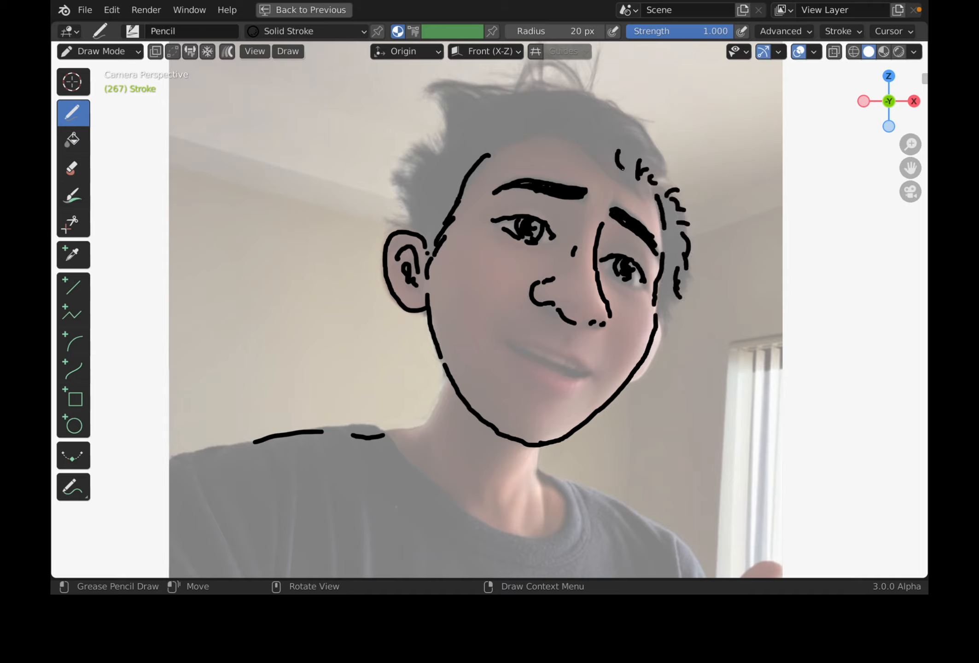
left_click_drag(559, 129, 568, 145)
left_click_drag(573, 135, 622, 182)
left_click_drag(624, 168, 647, 184)
left_click_drag(532, 126, 508, 152)
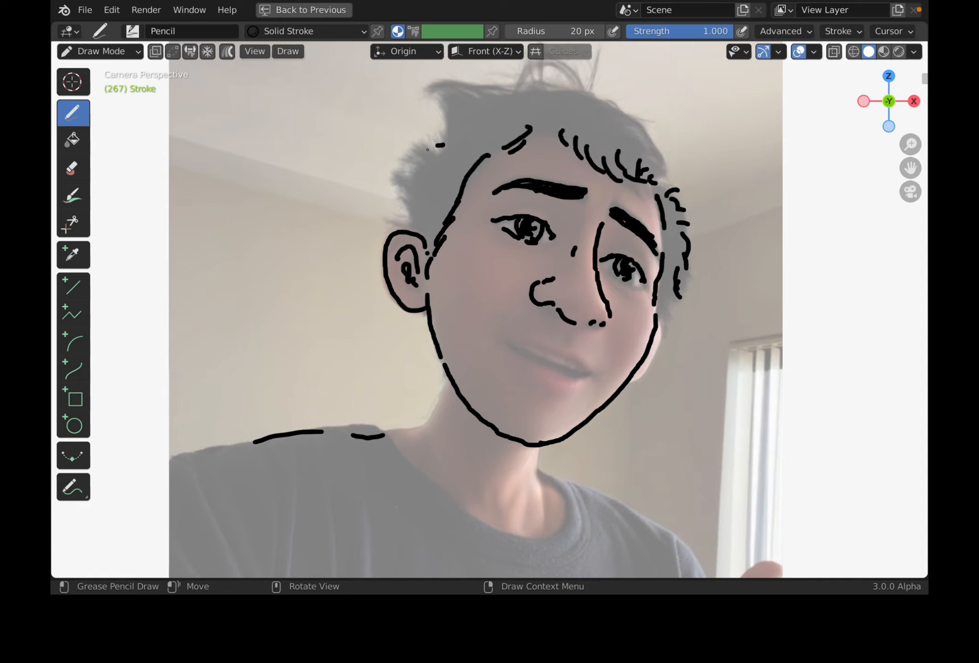
Step: Trace the spiky outer hair outline from above the ear on the left, over the crown, to the right side
left_click_drag(445, 143, 415, 159)
left_click_drag(437, 152, 399, 178)
mouse_move(419, 173)
left_mouse_down()
mouse_move(392, 194)
mouse_move(393, 209)
left_mouse_up()
left_click_drag(412, 204, 404, 222)
left_click_drag(432, 104, 445, 135)
mouse_move(430, 91)
left_mouse_down()
mouse_move(449, 104)
mouse_move(469, 98)
left_mouse_up()
left_click_drag(454, 83, 561, 87)
mouse_move(584, 68)
left_mouse_down()
mouse_move(580, 92)
mouse_move(603, 80)
left_mouse_up()
left_click_drag(594, 97, 616, 92)
left_click_drag(606, 108, 682, 164)
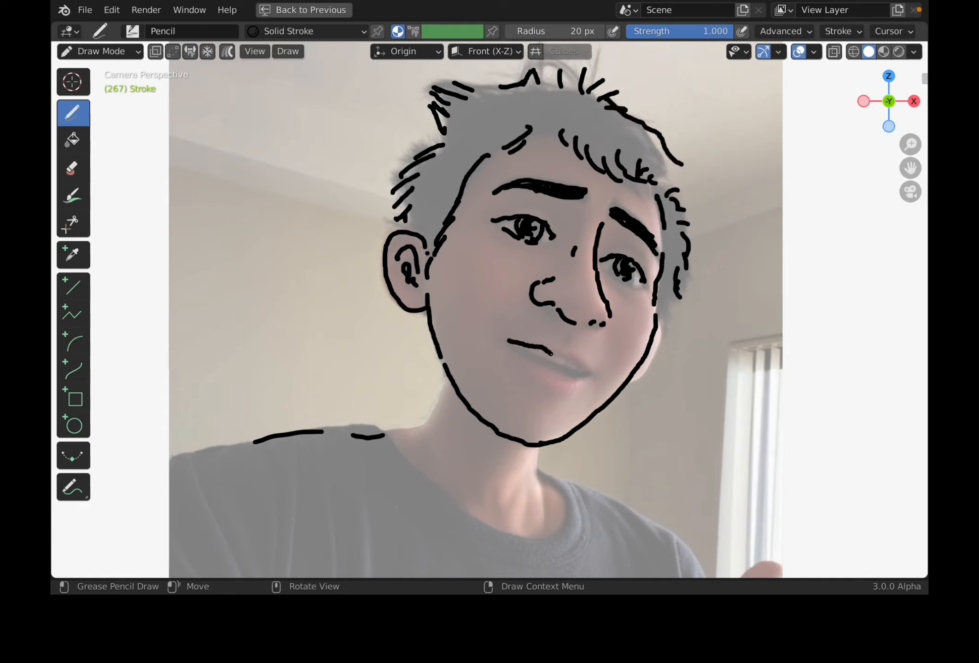
Step: Draw the slightly open mouth with a filled gap and both lips, and outline the far ear beside the cheek
left_click_drag(567, 358, 589, 375)
left_click_drag(514, 344, 587, 375)
left_click_drag(525, 350, 576, 372)
mouse_move(554, 345)
left_mouse_down()
mouse_move(533, 378)
mouse_move(571, 390)
left_mouse_up()
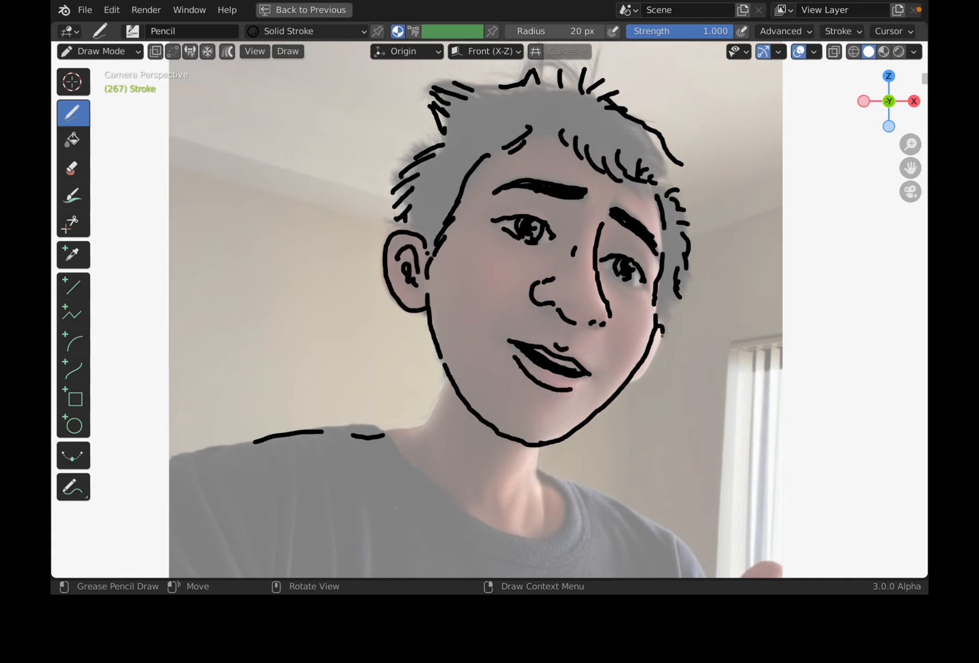
left_click_drag(661, 336, 630, 379)
Step: Trace both sides of the neck, the double T-shirt collar line and the shoulders
mouse_move(450, 379)
left_mouse_down()
mouse_move(428, 426)
mouse_move(380, 433)
left_mouse_up()
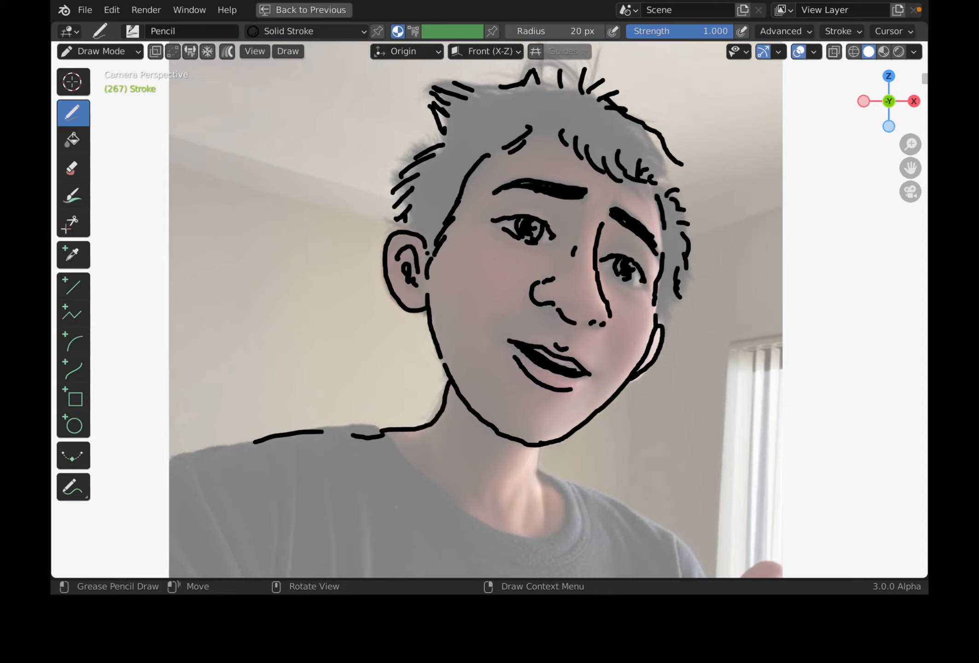
mouse_move(539, 444)
left_mouse_down()
mouse_move(536, 488)
mouse_move(570, 522)
left_mouse_up()
mouse_move(391, 435)
left_mouse_down()
mouse_move(431, 474)
mouse_move(572, 506)
left_mouse_up()
left_click_drag(387, 458, 569, 514)
left_click_drag(255, 442, 170, 460)
left_click_drag(574, 488, 674, 541)
Step: Trace the curled fingers and palm edge of the raised hand, adding knuckle marks and short wrist creases
scroll(685, 556, "down", 1)
middle_click_drag(684, 556, 525, 314, "shift")
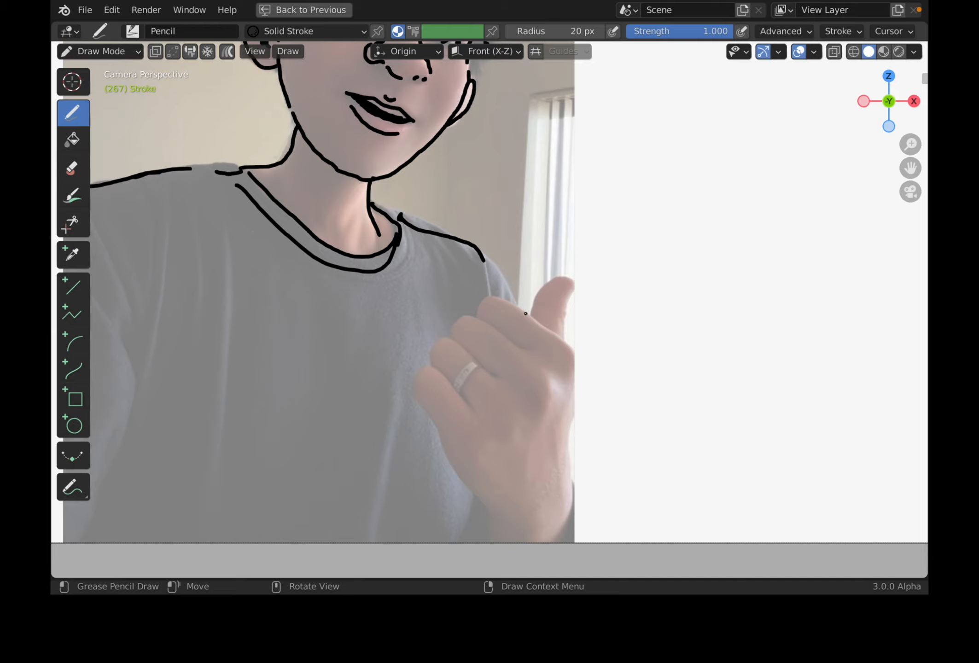
mouse_move(525, 474)
left_mouse_down()
mouse_move(531, 501)
mouse_move(537, 493)
left_mouse_up()
left_click_drag(551, 479, 546, 491)
left_click_drag(562, 479, 559, 488)
mouse_move(520, 521)
left_mouse_down()
mouse_move(470, 495)
mouse_move(412, 372)
mouse_move(480, 410)
mouse_move(453, 344)
mouse_move(501, 372)
left_mouse_up()
mouse_move(463, 346)
left_mouse_down()
mouse_move(451, 322)
mouse_move(525, 348)
left_mouse_up()
mouse_move(476, 319)
left_mouse_down()
mouse_move(547, 322)
mouse_move(545, 338)
left_mouse_up()
left_click_drag(552, 338, 577, 367)
left_click_drag(550, 377, 548, 389)
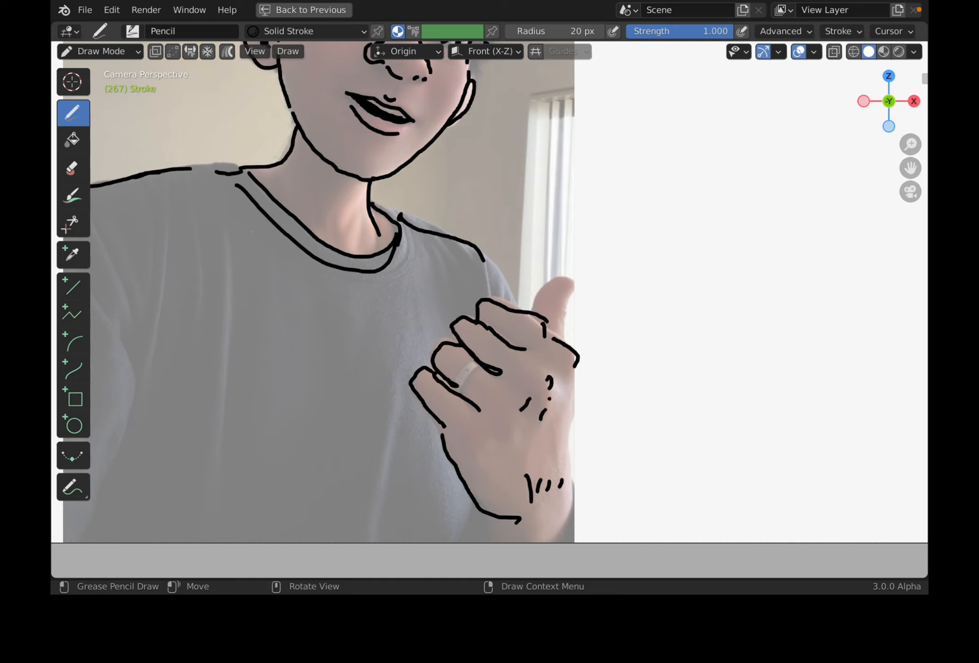
Step: Outline the thumb and outer edge of the hand, extending both forearm lines past the frame's lower edge
mouse_move(530, 312)
left_mouse_down()
mouse_move(555, 276)
mouse_move(591, 288)
mouse_move(569, 303)
mouse_move(577, 410)
mouse_move(563, 463)
left_mouse_up()
left_click_drag(568, 462, 571, 479)
left_click_drag(494, 525, 507, 547)
left_click_drag(568, 479, 603, 569)
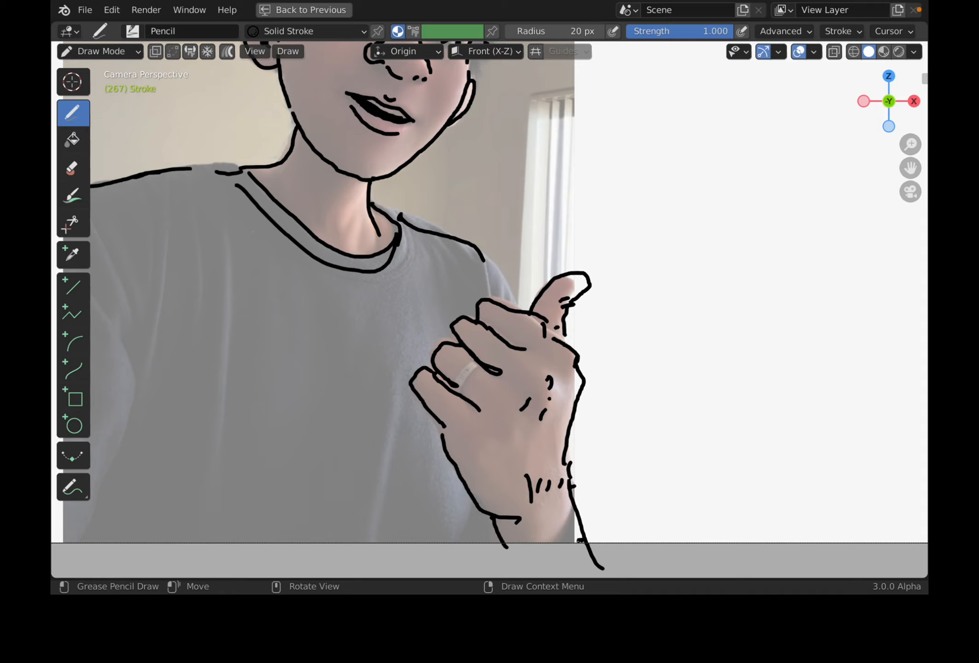
Step: Add the sleeve line above the hand and small creases on the fingers, and save the file
left_click_drag(492, 259, 506, 295)
scroll(504, 297, "down", 4)
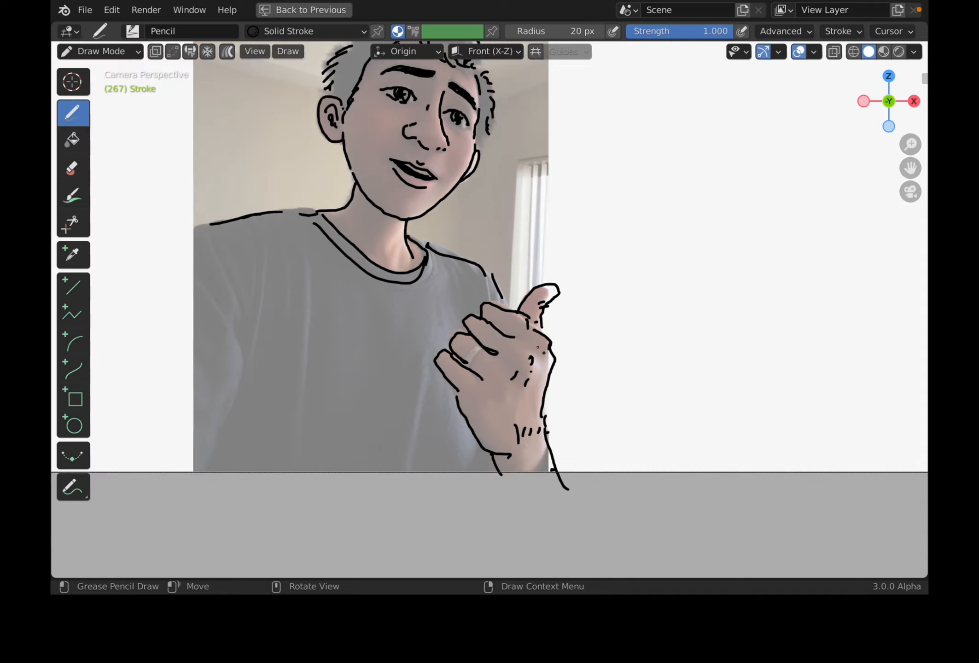
scroll(490, 310, "up", 2)
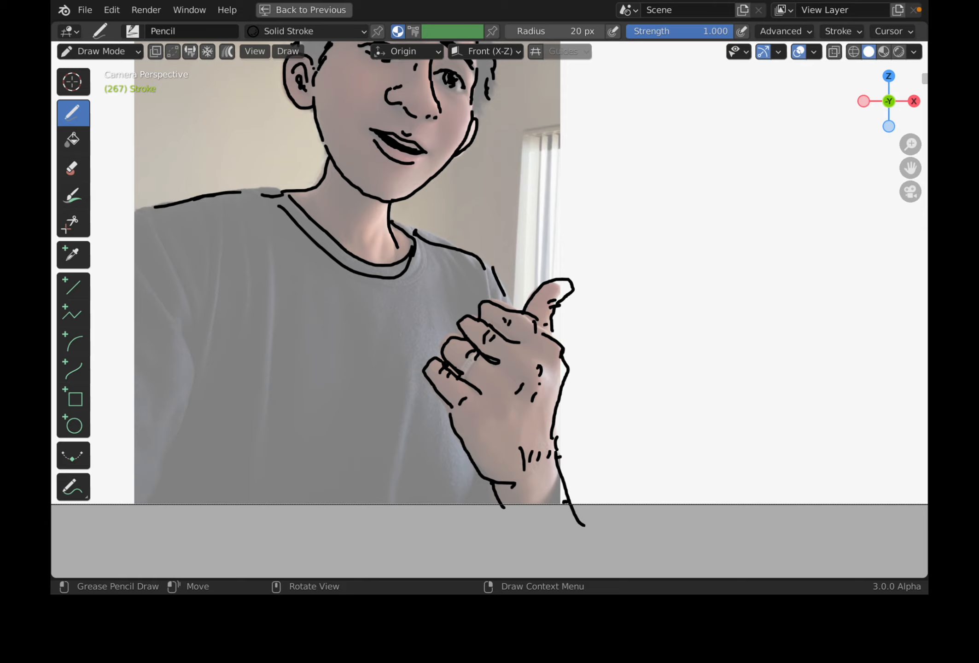
scroll(478, 351, "down", 3)
key("ctrl+s")
scroll(479, 351, "up", 1)
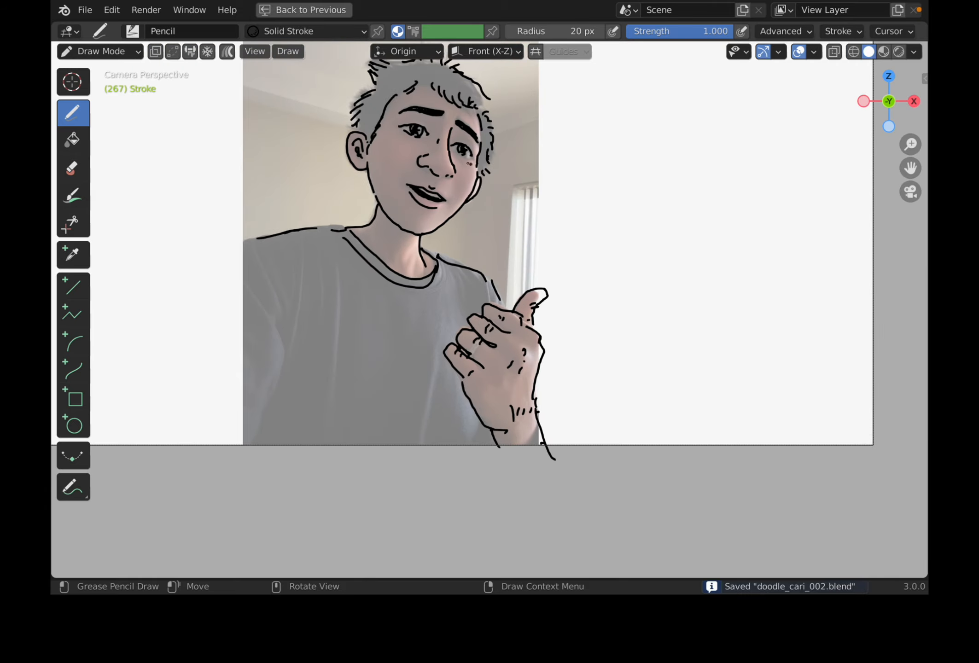
scroll(489, 310, "down", 1)
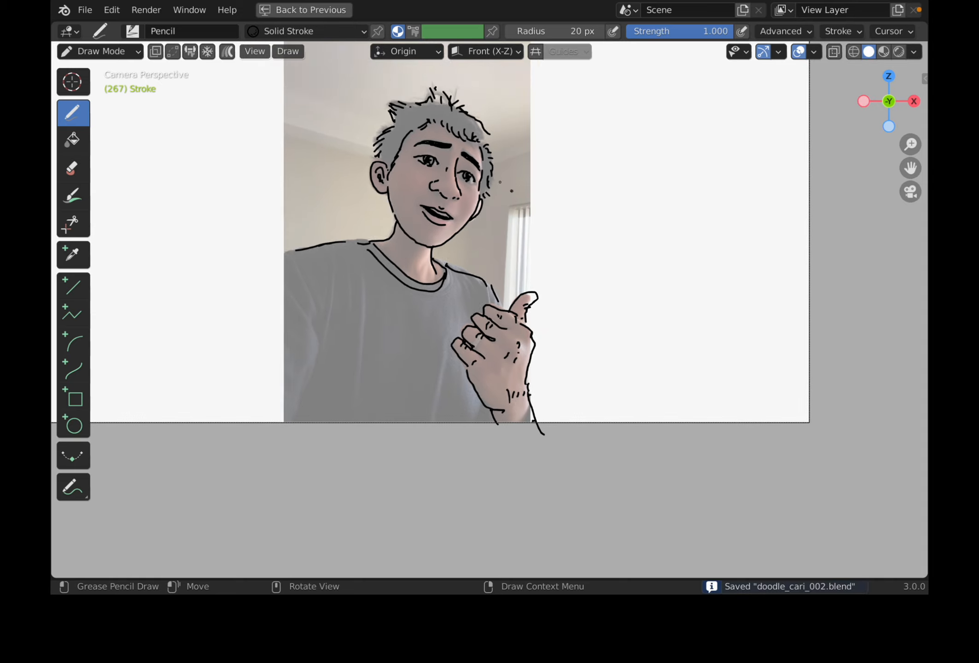
Step: Switch to Object Mode and check the drawing outside the camera view, with the full workspace layout restored
left_click(101, 51)
left_click(113, 68)
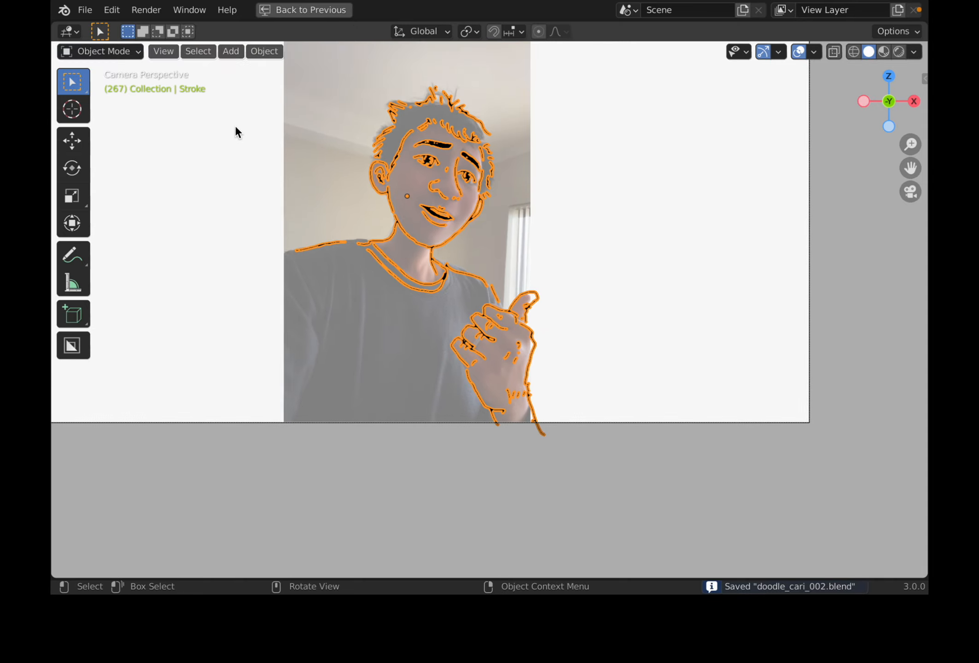
left_click(509, 250)
mouse_move(582, 278)
middle_mouse_down("shift")
mouse_move(593, 302)
mouse_move(586, 290)
middle_mouse_up("shift")
middle_click(593, 302)
scroll(593, 301, "up", 2)
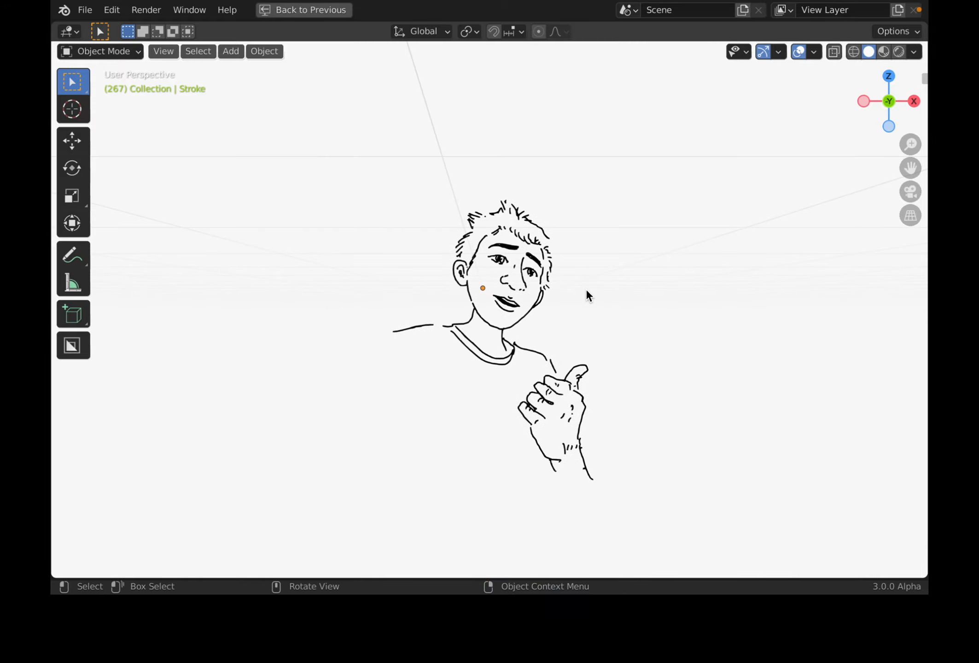
key("ctrl+space")
key("ctrl+space")
key("ctrl+space")
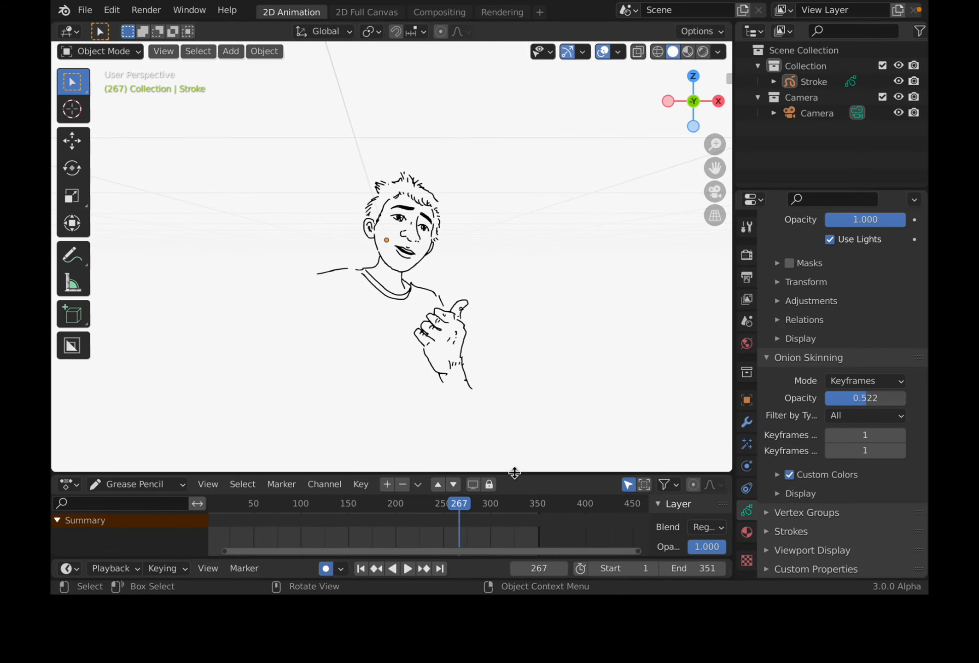
left_click_drag(514, 473, 514, 474)
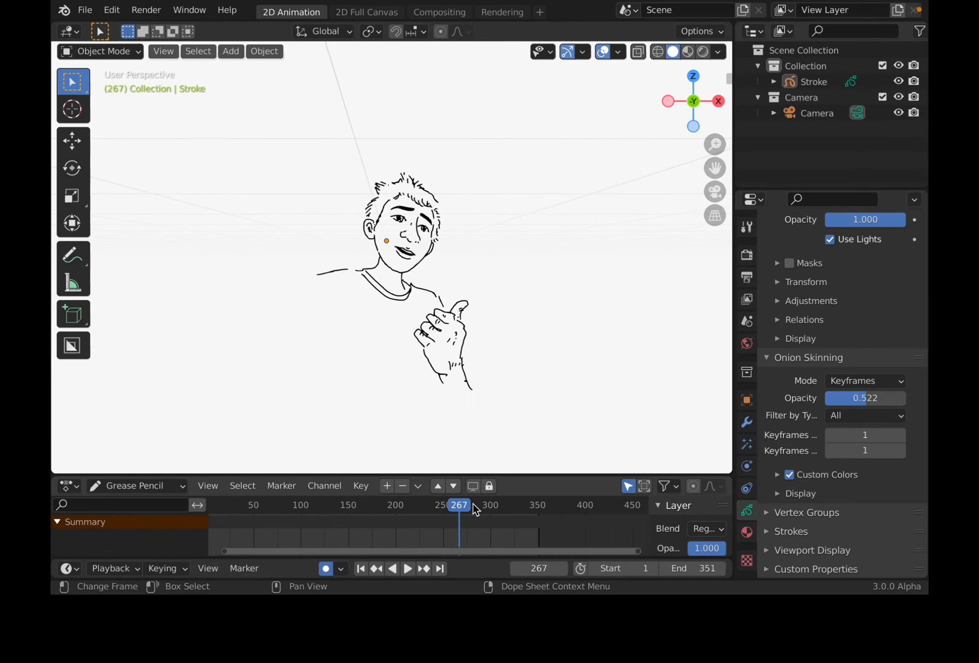
mouse_move(473, 505)
left_mouse_down()
mouse_move(481, 505)
mouse_move(345, 497)
mouse_move(468, 507)
mouse_move(461, 510)
left_mouse_up()
key("Escape")
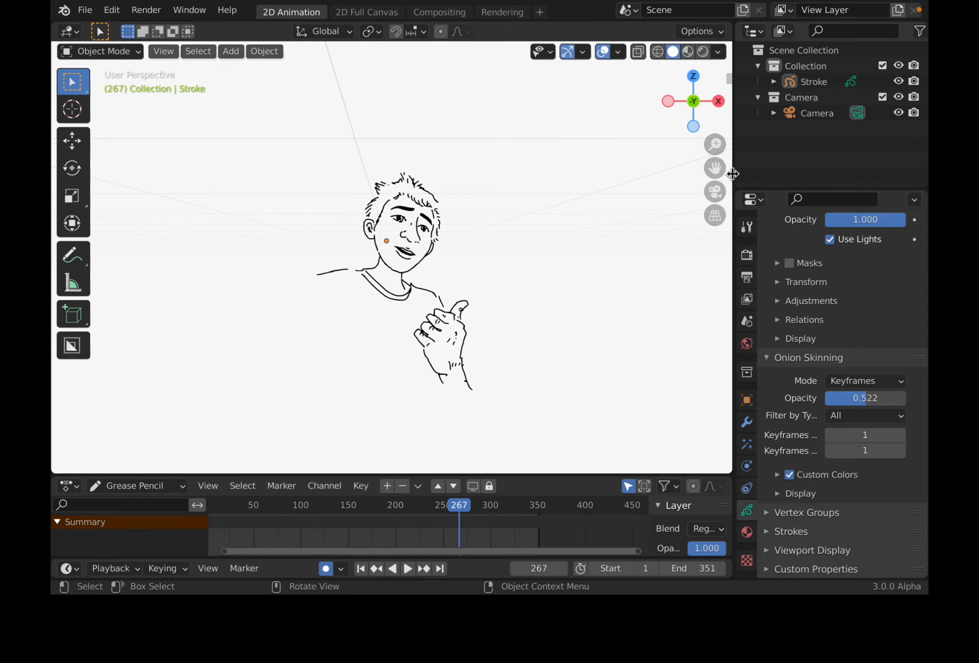
Step: Return to the camera view, frame the traced character and save the file
scroll(623, 205, "down", 2)
key("KP_0")
middle_click_drag(545, 207, 534, 237, "ctrl")
key("ctrl+s")
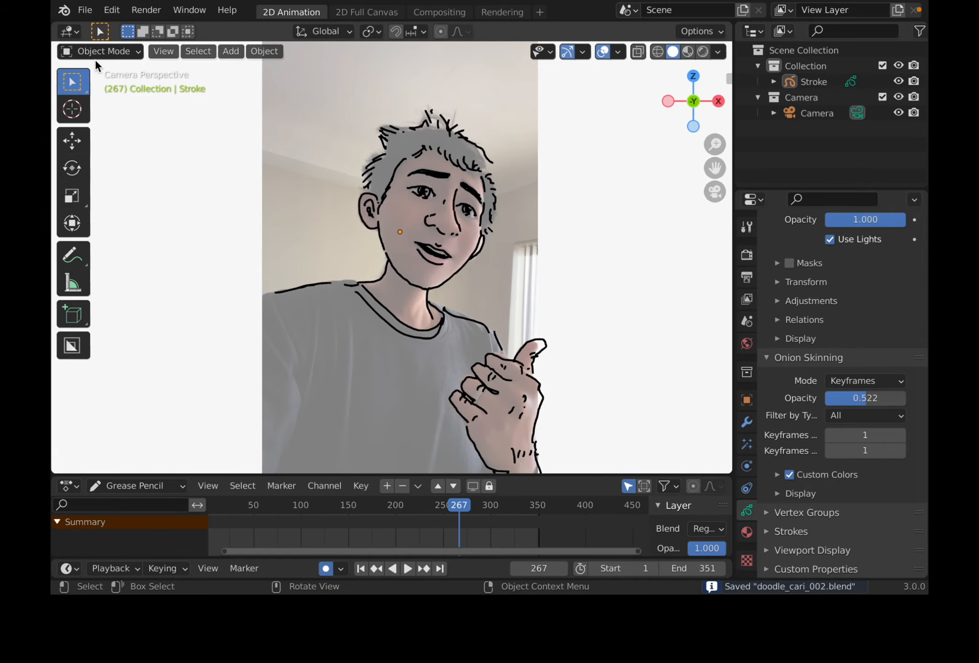
Step: Return to Draw Mode in a maximized viewport and handwrite "...or go to" to the right of the head
left_click(95, 57)
left_click(103, 115)
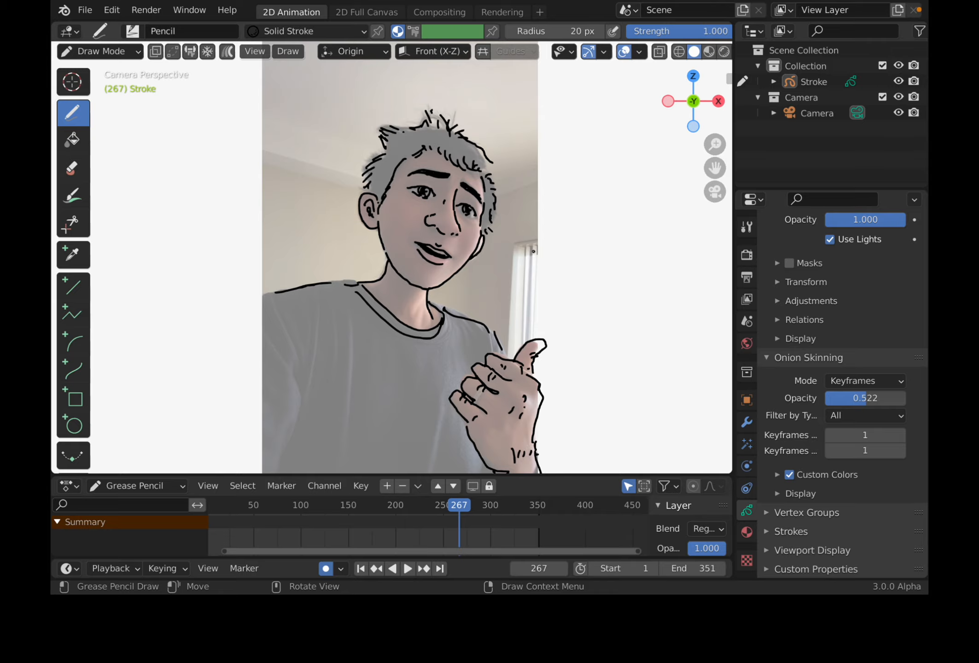
key("ctrl+space")
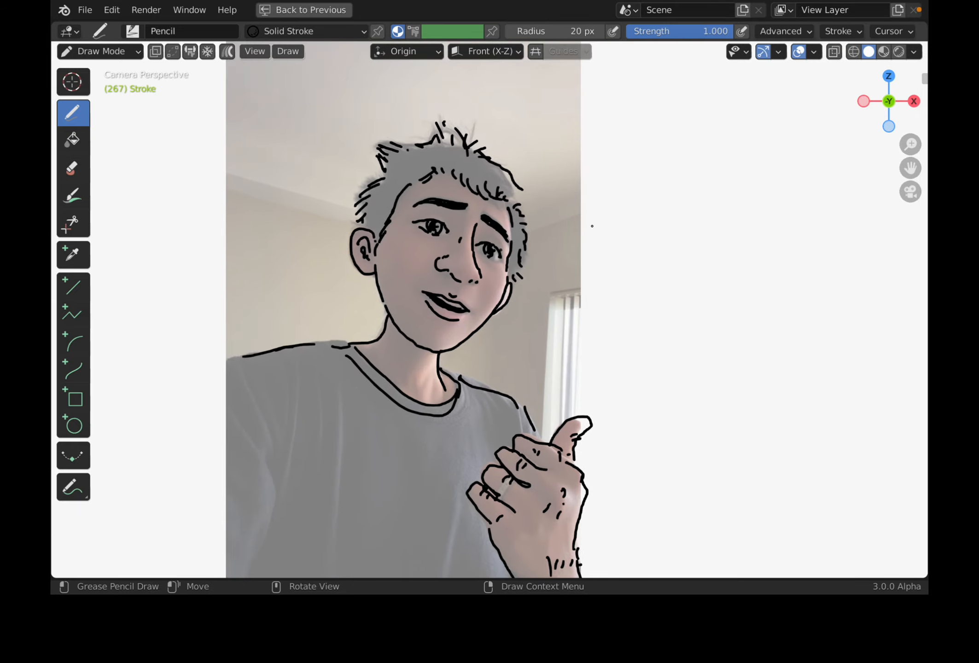
left_click_drag(614, 211, 614, 212)
left_click_drag(619, 211, 618, 211)
left_click_drag(646, 205, 638, 231)
left_click_drag(653, 207, 673, 214)
left_click_drag(663, 207, 682, 207)
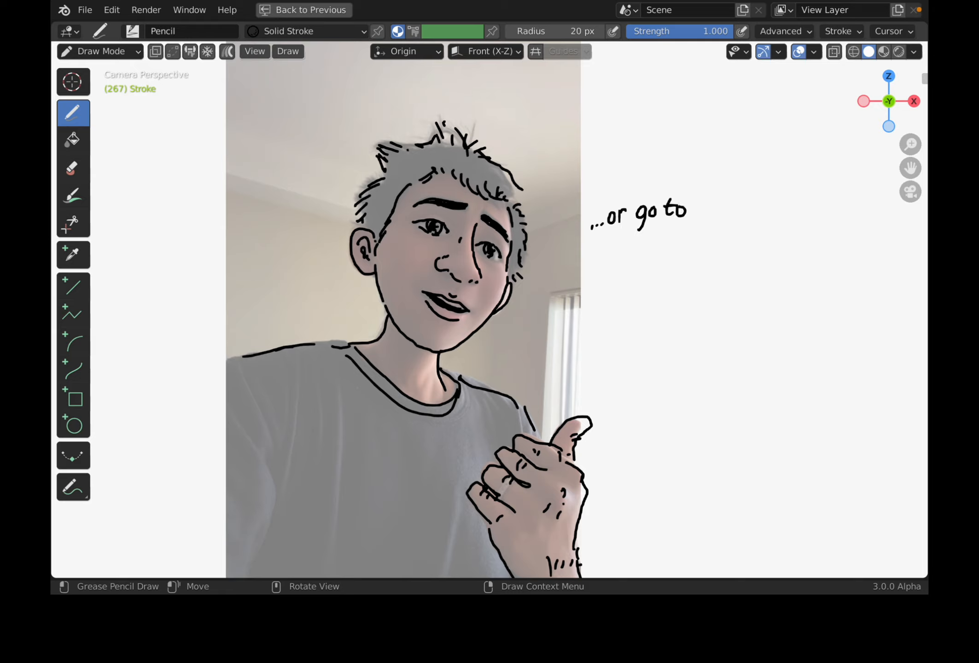
Step: Handwrite "the Park?" as the second line of the dialogue text
mouse_move(613, 229)
left_mouse_down()
mouse_move(625, 249)
mouse_move(637, 249)
left_mouse_up()
mouse_move(649, 231)
left_mouse_down()
mouse_move(647, 256)
mouse_move(651, 242)
left_mouse_up()
mouse_move(664, 240)
left_mouse_down()
mouse_move(666, 251)
mouse_move(675, 239)
left_mouse_up()
left_click_drag(682, 230, 680, 246)
left_click_drag(679, 251, 699, 249)
left_click_drag(694, 255, 694, 255)
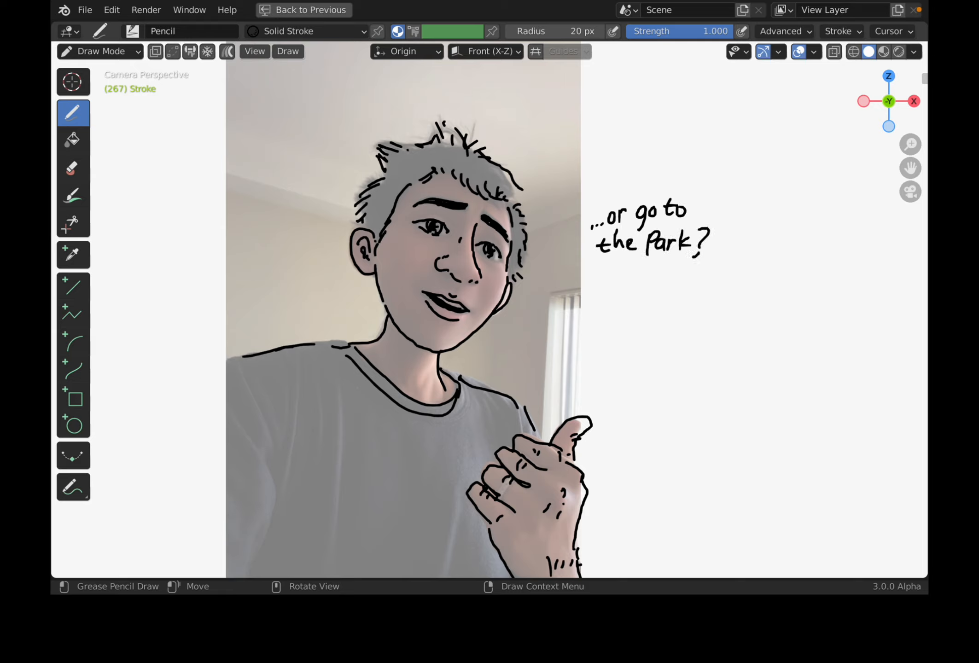
Step: Draw a wavy speech bubble around the text with a tail towards the mouth, and save the file
mouse_move(596, 263)
left_mouse_down()
mouse_move(538, 276)
mouse_move(600, 266)
mouse_move(576, 219)
mouse_move(685, 186)
mouse_move(695, 272)
mouse_move(599, 266)
left_mouse_up()
scroll(568, 264, "down", 2)
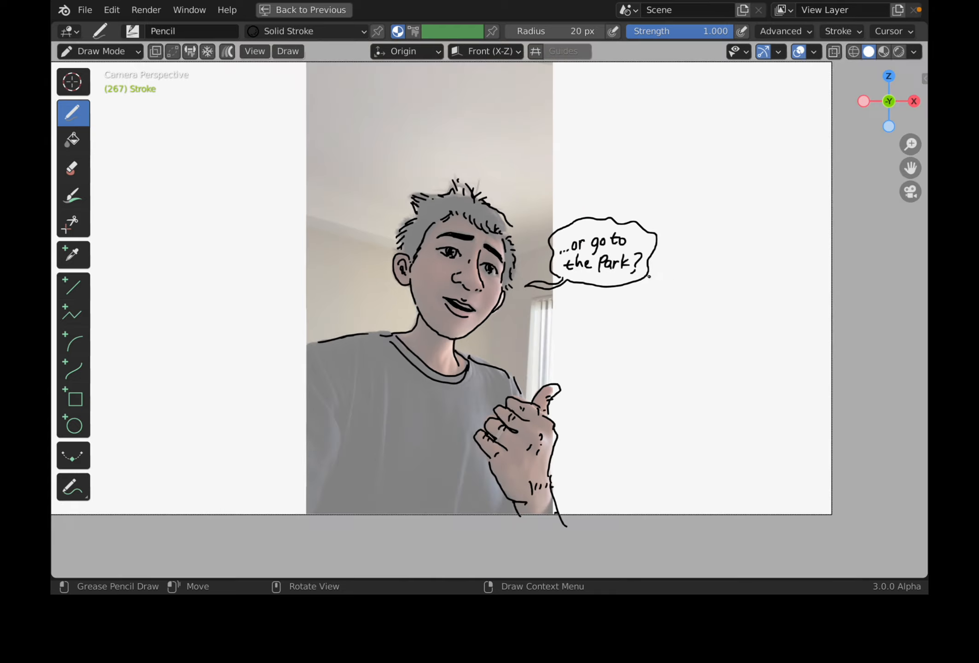
key("ctrl+s")
Step: Review the animation in Object Mode outside the camera view, scrub to frame 261 and save the file
left_click(133, 51)
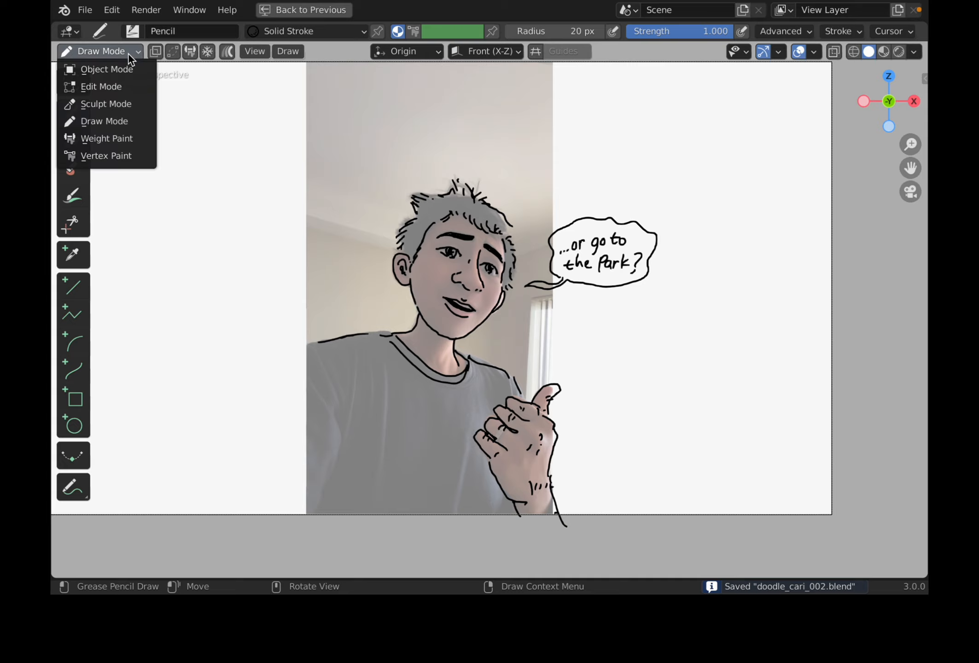
left_click(132, 67)
scroll(507, 366, "down", 2)
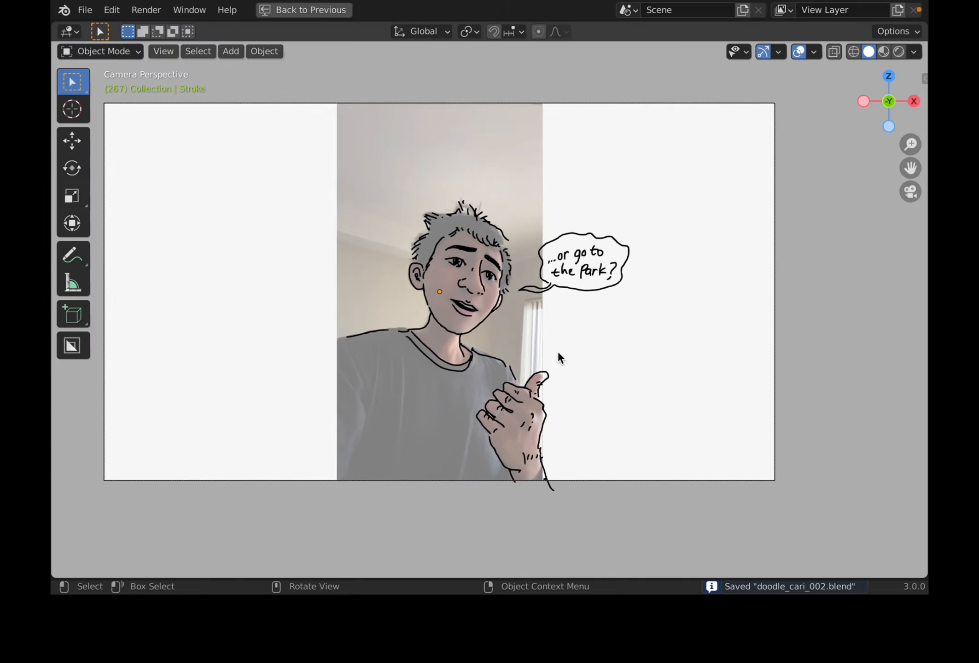
middle_click_drag(558, 352, 563, 351)
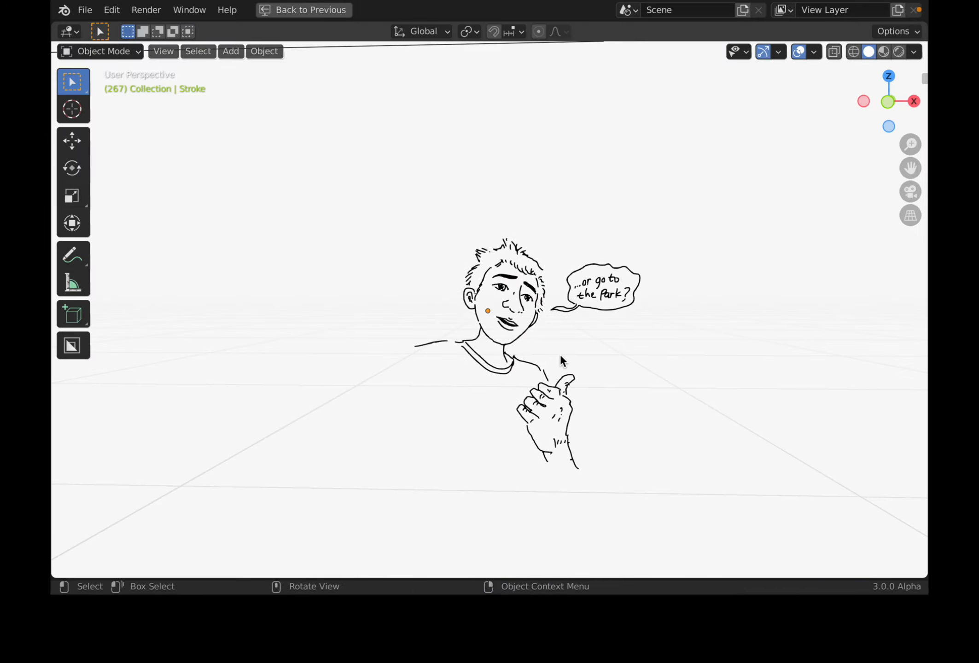
key("ctrl+space")
key("space")
mouse_move(461, 507)
left_mouse_down()
mouse_move(400, 505)
mouse_move(461, 505)
mouse_move(437, 505)
mouse_move(481, 499)
mouse_move(446, 495)
mouse_move(456, 490)
mouse_move(482, 493)
mouse_move(339, 484)
mouse_move(305, 502)
mouse_move(276, 502)
mouse_move(520, 505)
mouse_move(454, 504)
left_mouse_up()
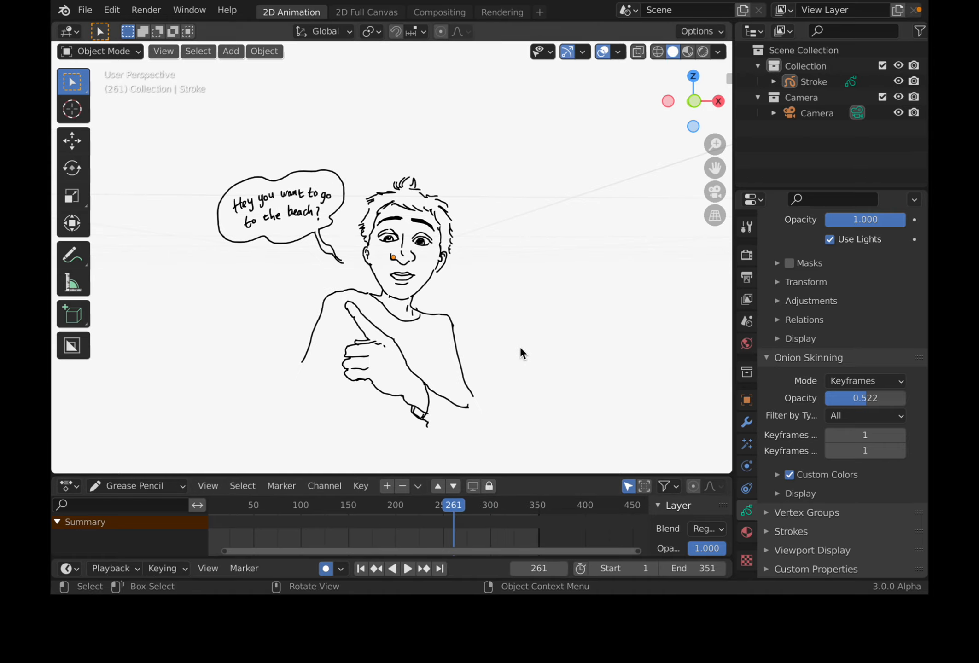
key("ctrl+s")
Step: Select the Stroke object and add a Noise modifier to it
scroll(517, 331, "down", 2)
mouse_move(515, 320)
middle_mouse_down()
mouse_move(531, 329)
mouse_move(491, 317)
mouse_move(461, 281)
mouse_move(474, 273)
middle_mouse_up()
left_click(463, 267)
left_click(464, 267)
scroll(473, 273, "down", 1)
left_click(806, 82)
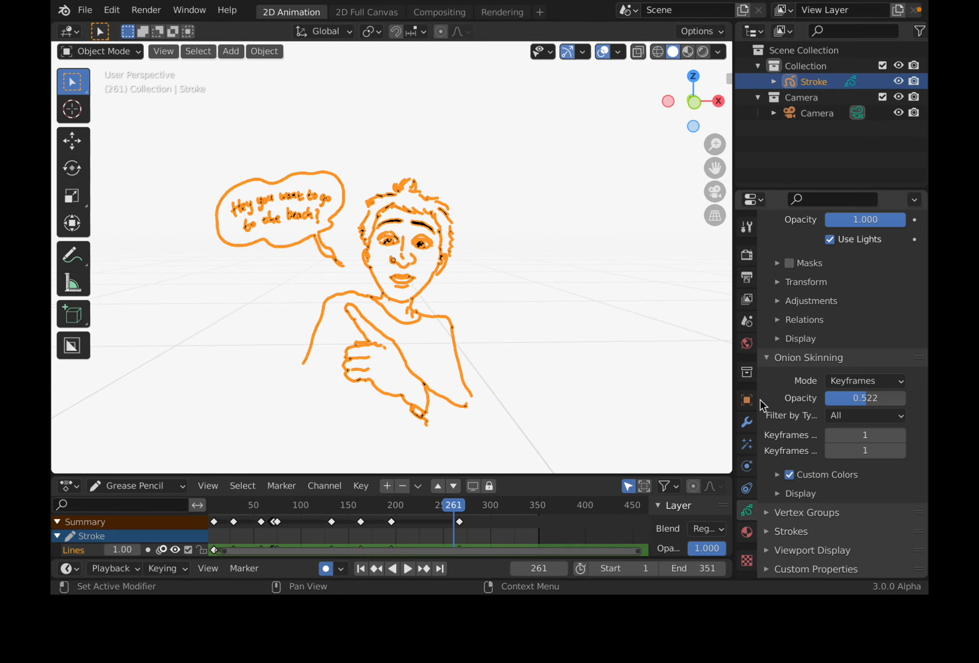
left_click(746, 421)
left_click(812, 252)
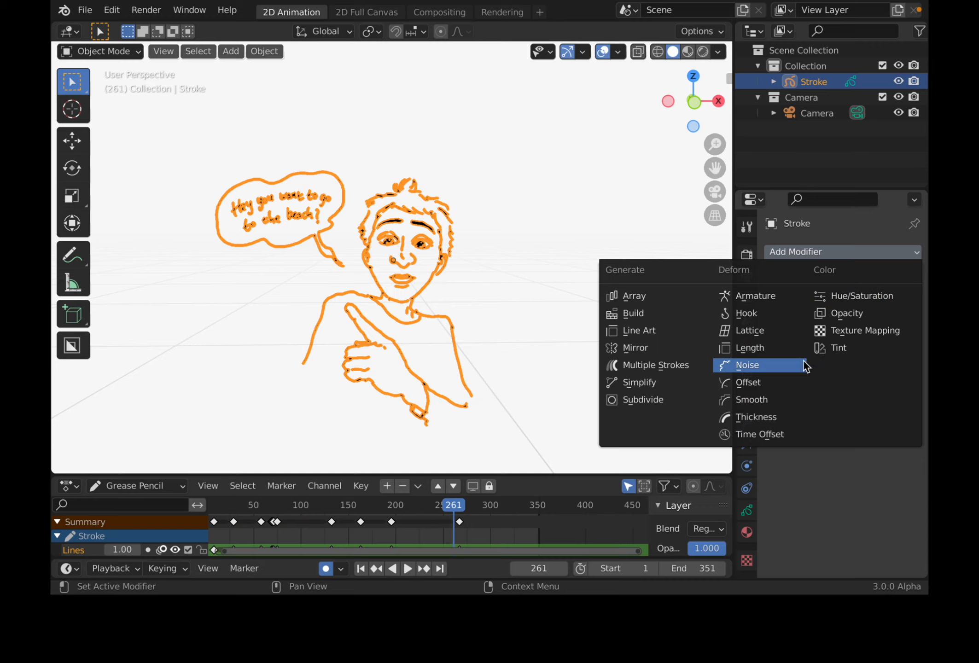
left_click(772, 364)
Step: Deselect the drawing and play the animation to preview the Noise modifier's effect on the strokes
left_click(563, 302)
key("space")
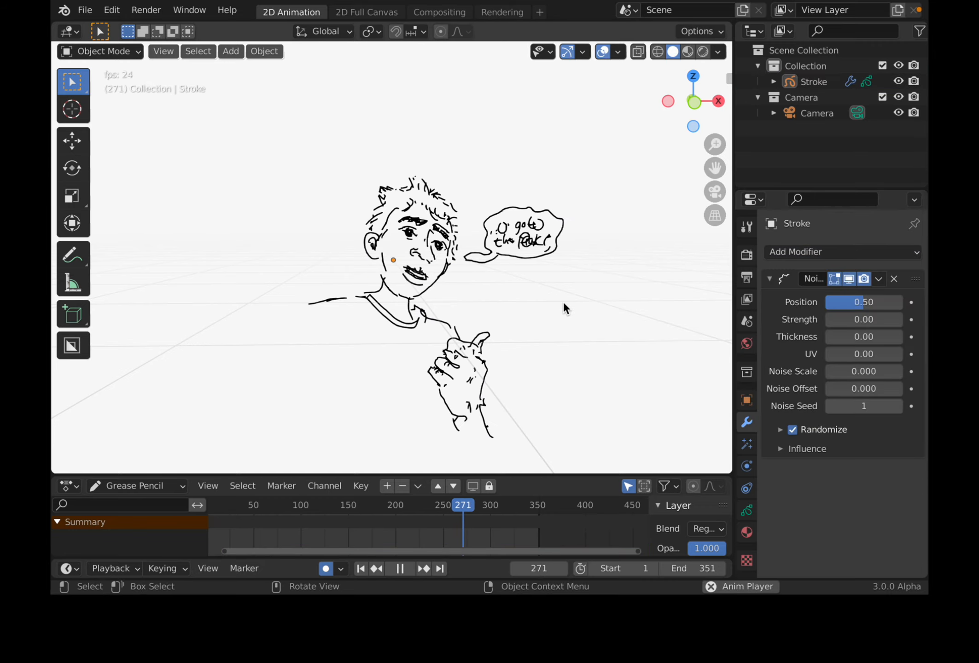
key("space")
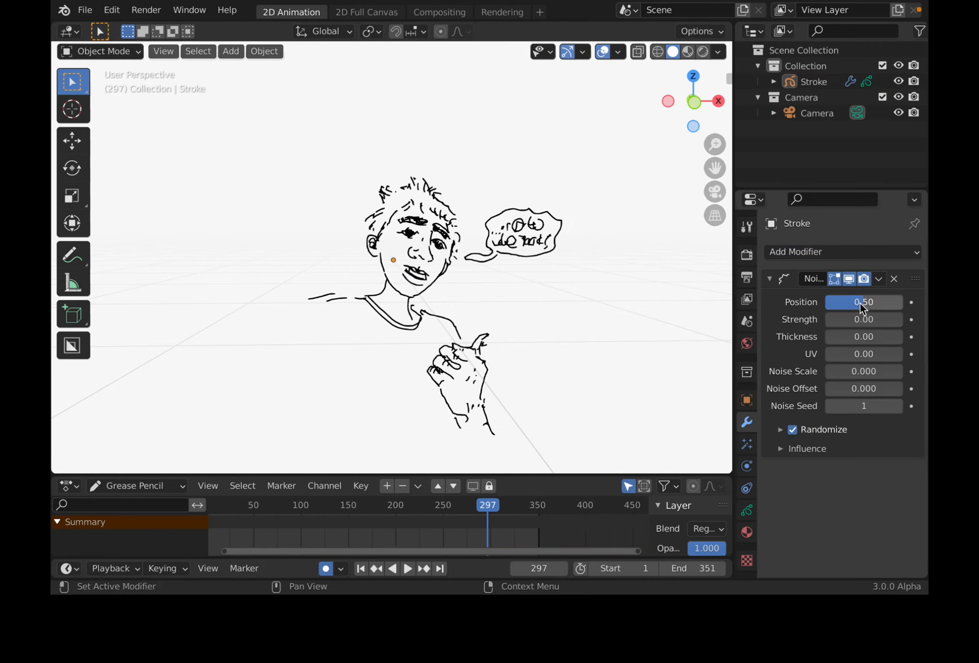
Step: Reduce the Noise modifier's Position to 0.08 while previewing playback, and view the animation through the camera
left_click_drag(859, 302, 833, 303)
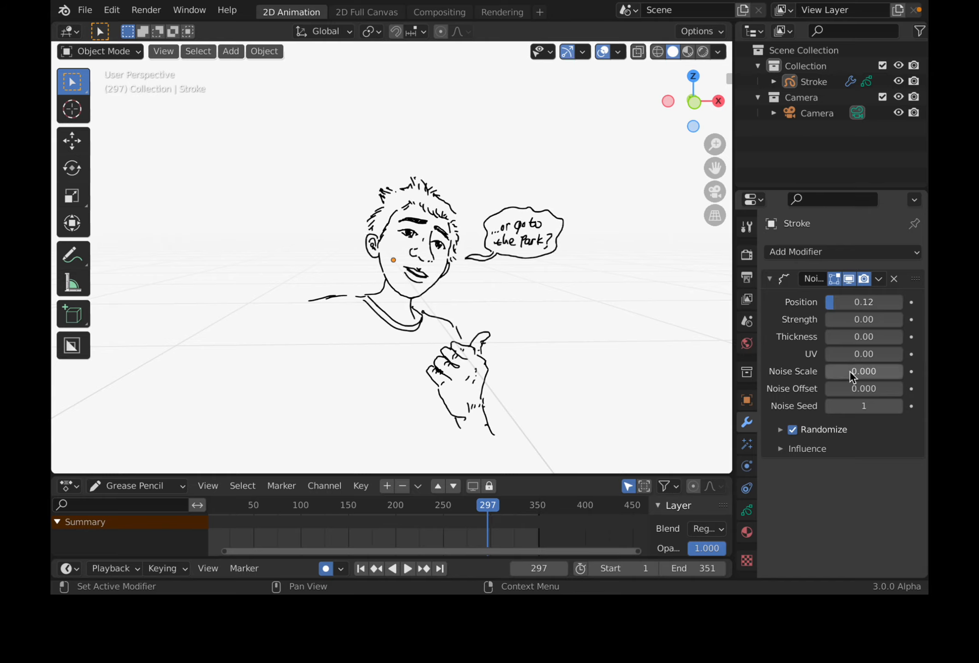
key("space")
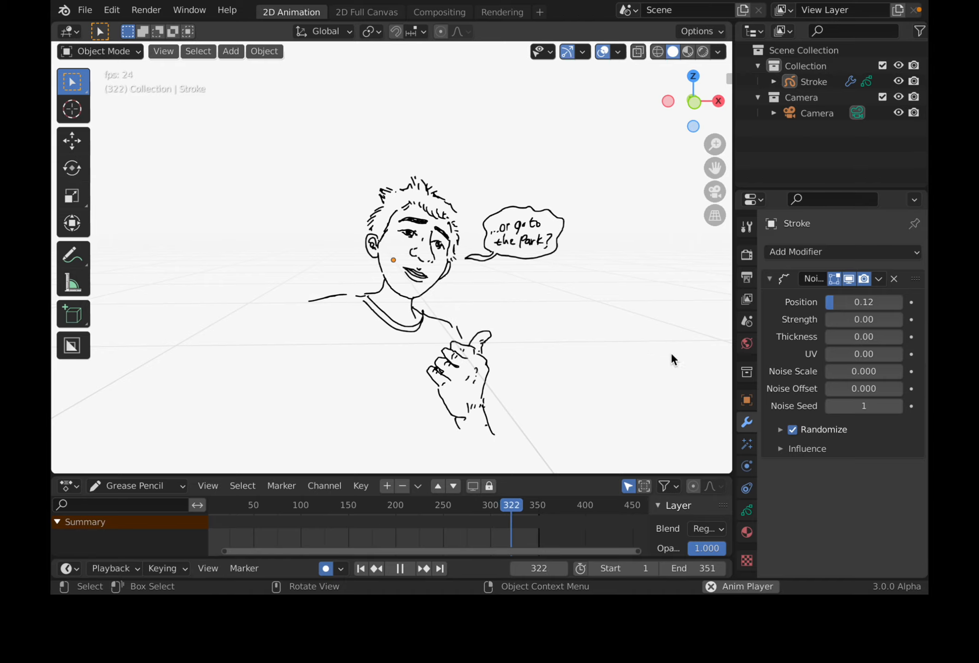
left_click_drag(856, 304, 852, 305)
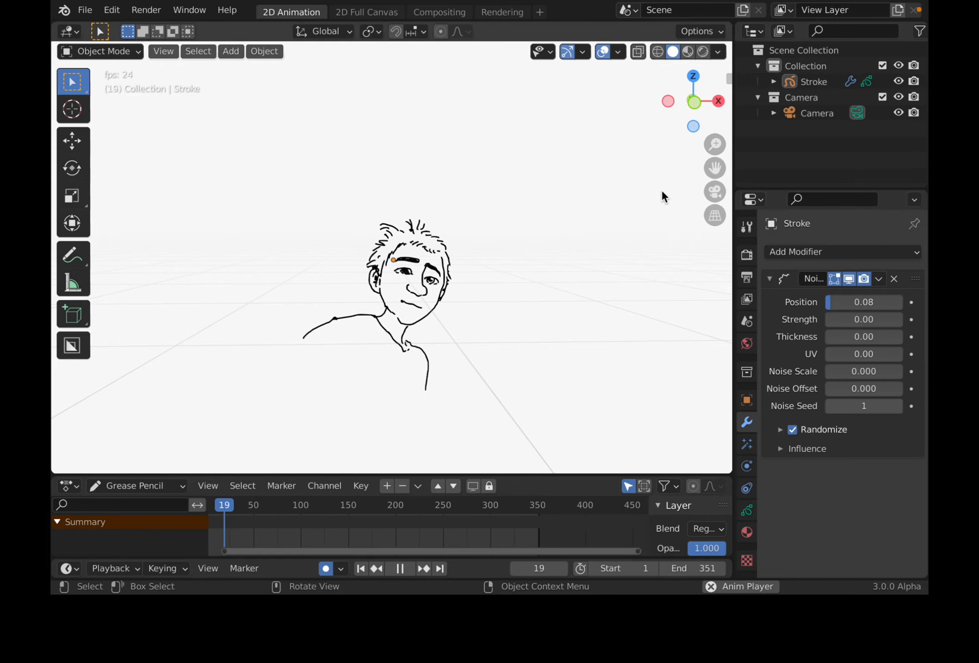
left_click(709, 196)
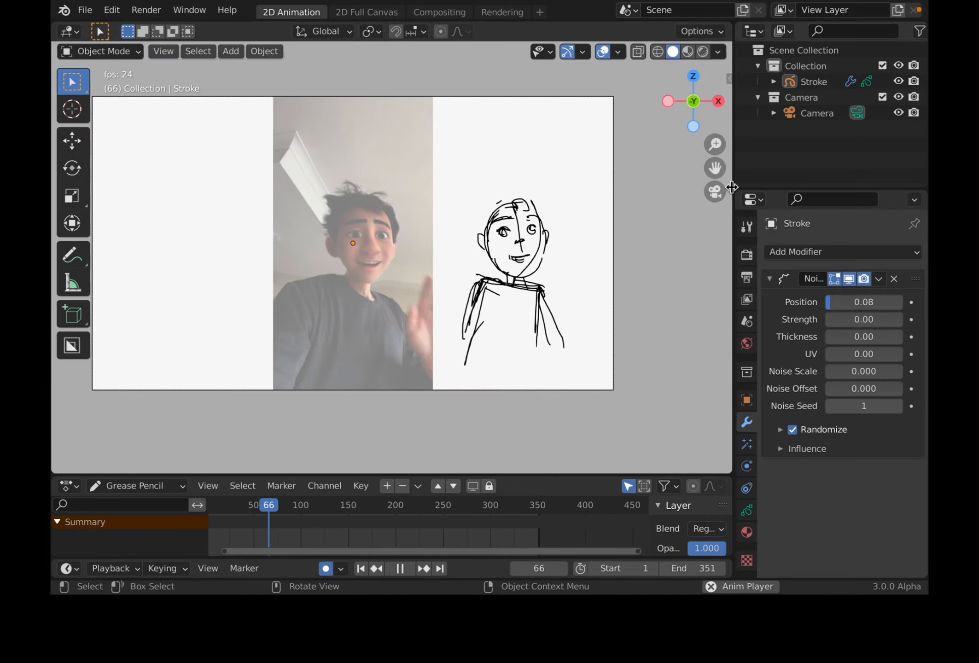
Step: Turn off the Camera's background images so only the drawn strokes show during playback
left_click(814, 113)
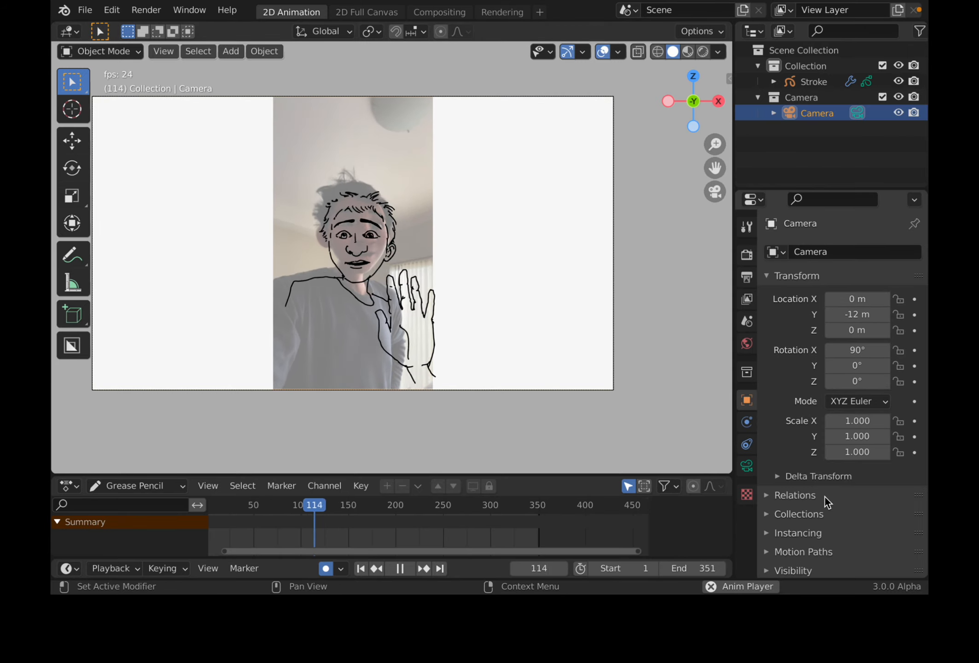
left_click(747, 465)
left_click(778, 409)
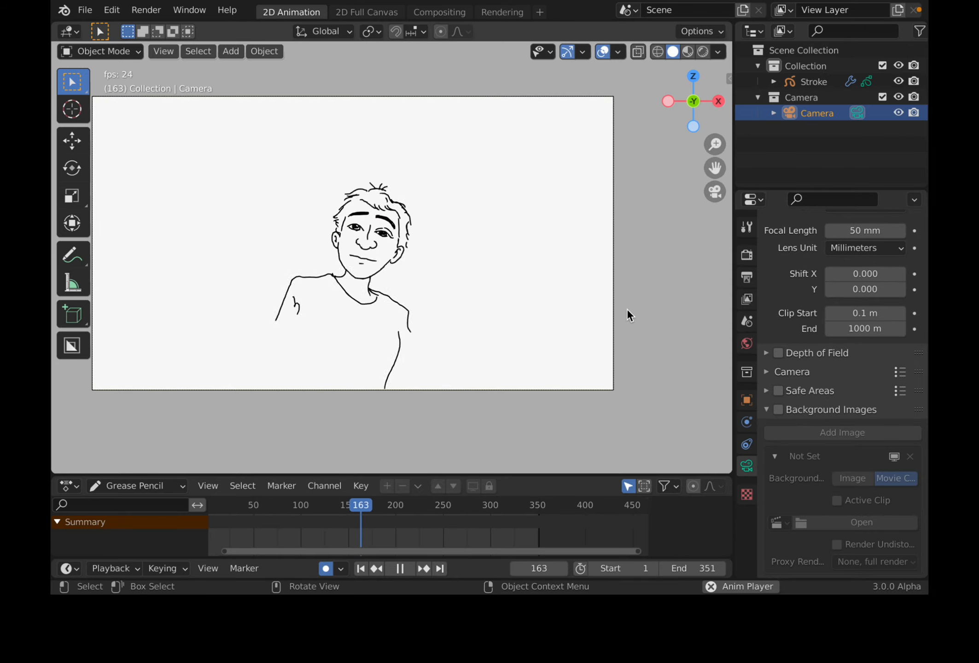
Step: Replay the drawn animation from near its start through the camera and scrub back over the speech bubble scenes
left_click(232, 508)
scroll(302, 508, "down", 3)
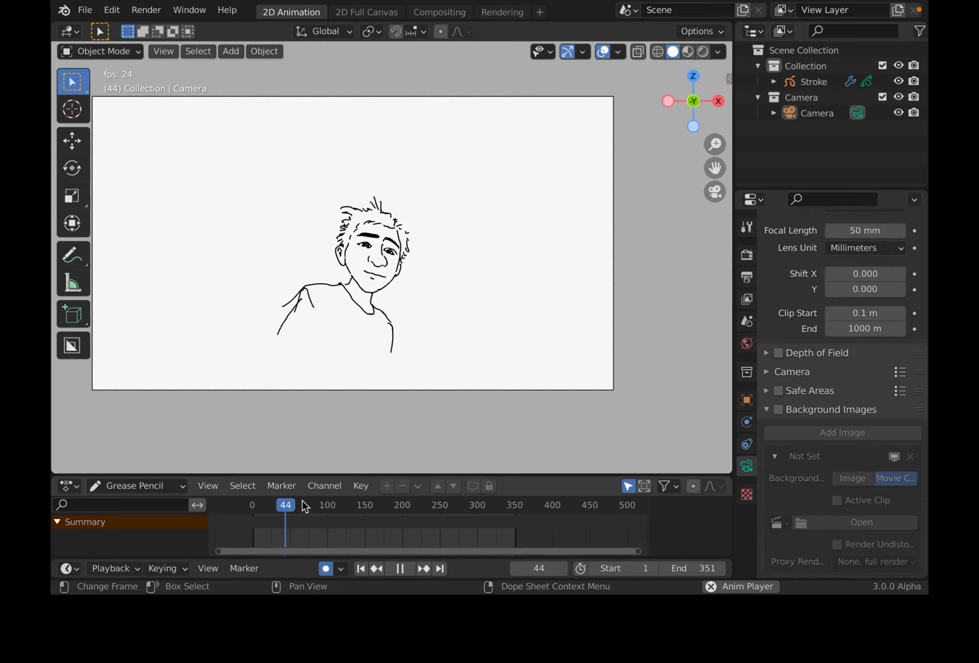
left_click(257, 502)
scroll(443, 365, "up", 1)
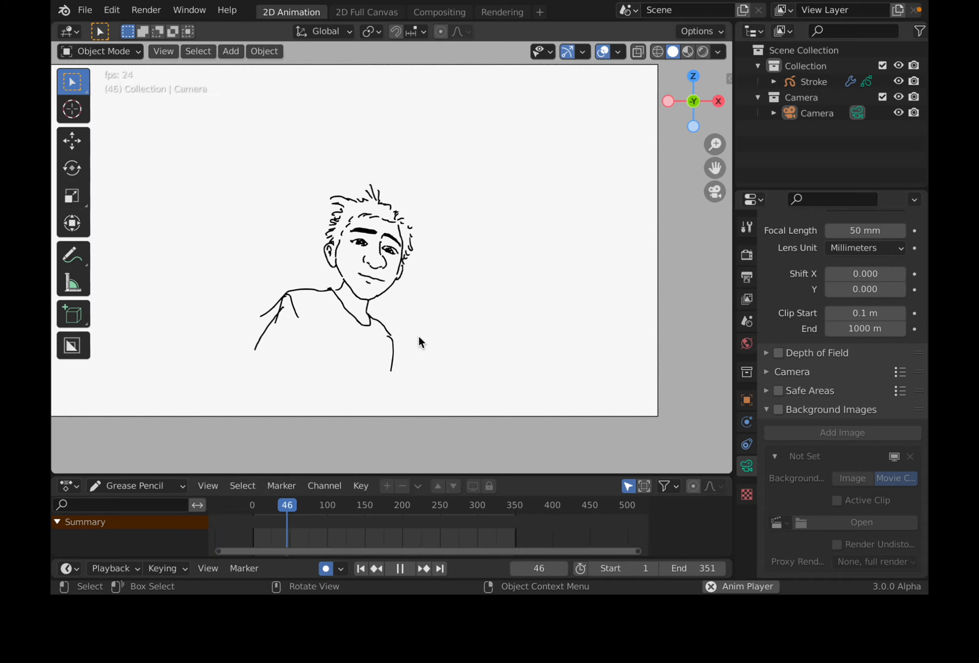
left_click(263, 505)
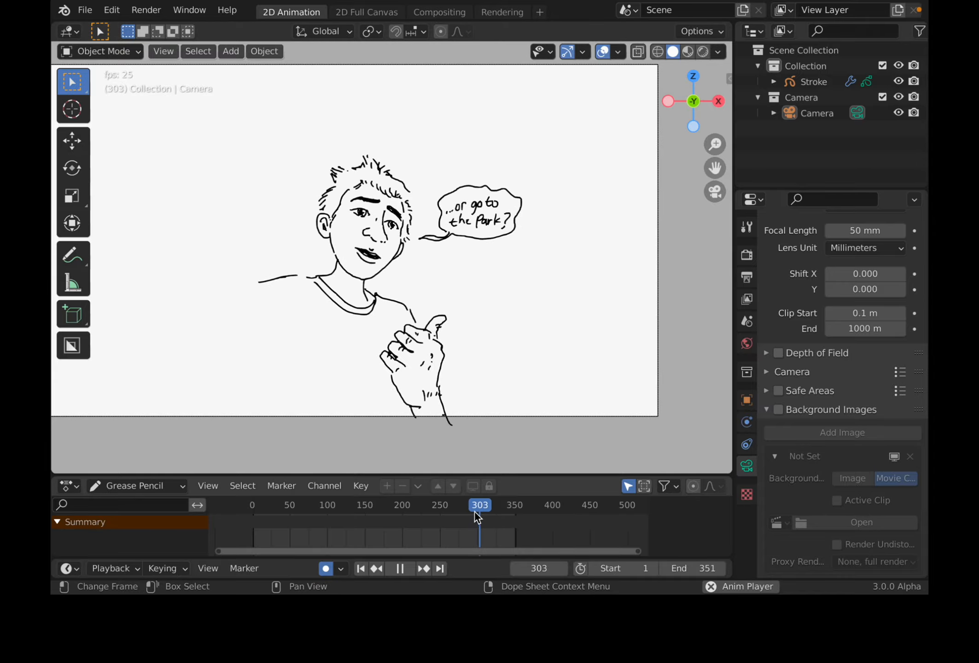
mouse_move(475, 512)
left_mouse_down()
mouse_move(376, 509)
mouse_move(538, 509)
mouse_move(290, 505)
left_mouse_up()
mouse_move(467, 502)
left_mouse_down()
mouse_move(453, 491)
mouse_move(291, 484)
mouse_move(378, 368)
left_mouse_up()
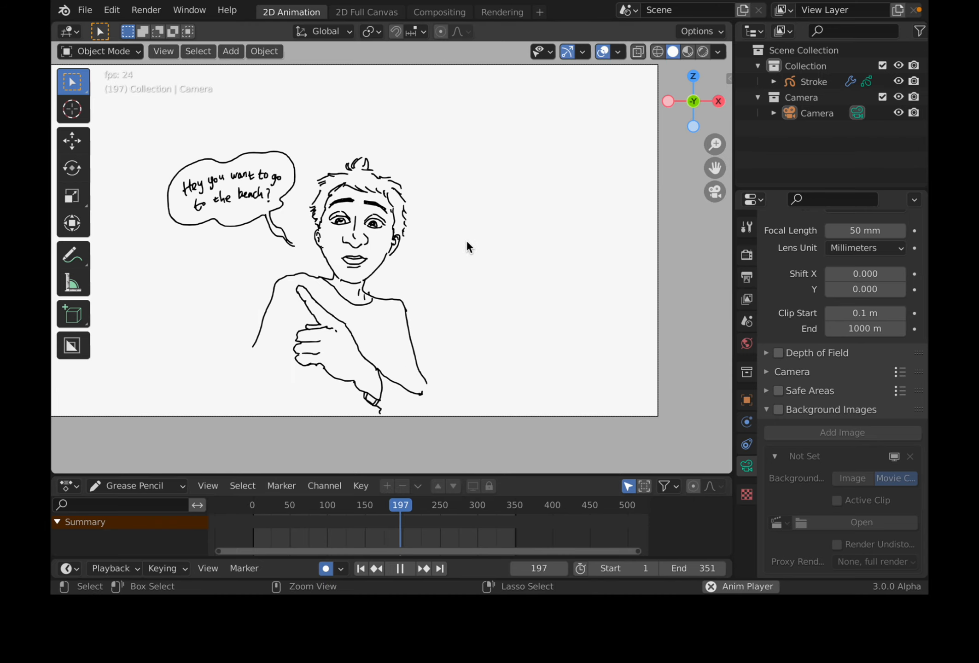
Step: Save the file, stop playback and scrub the timeline to frame 238
key("ctrl+s")
scroll(465, 241, "down", 2)
key("space")
middle_click_drag(463, 262, 502, 251, "shift")
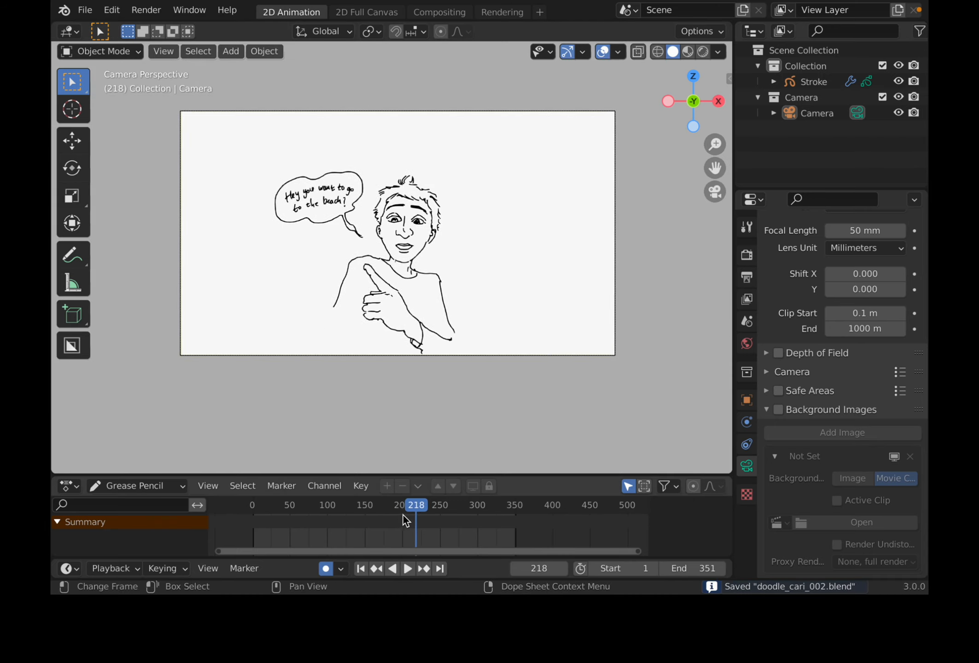
mouse_move(405, 506)
left_mouse_down()
mouse_move(481, 502)
mouse_move(353, 493)
mouse_move(410, 482)
mouse_move(399, 507)
mouse_move(373, 497)
mouse_move(450, 492)
mouse_move(388, 486)
mouse_move(413, 488)
mouse_move(415, 503)
mouse_move(395, 502)
mouse_move(471, 495)
left_mouse_up()
scroll(432, 315, "up", 2)
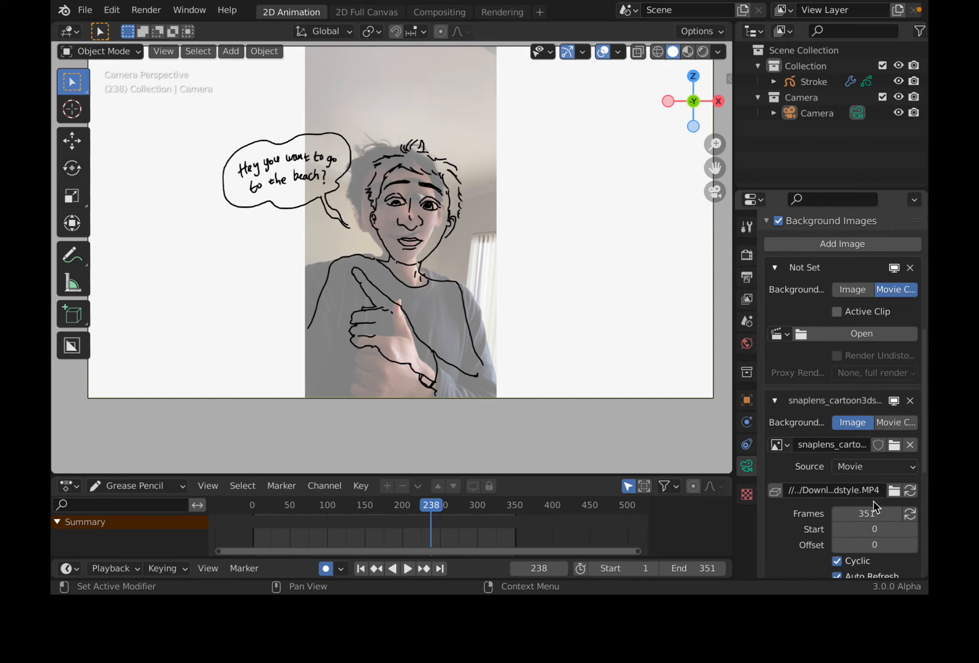
Step: Set the opacity of the camera's cartoon background video to 1.000
scroll(873, 493, "down", 3)
scroll(878, 498, "down", 3)
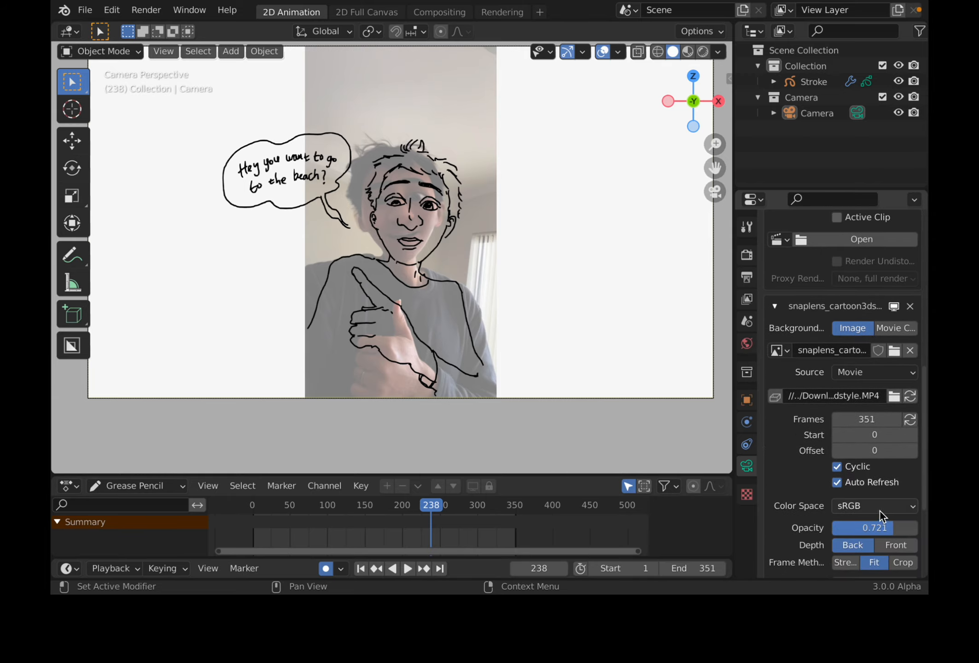
left_click_drag(900, 527, 923, 528)
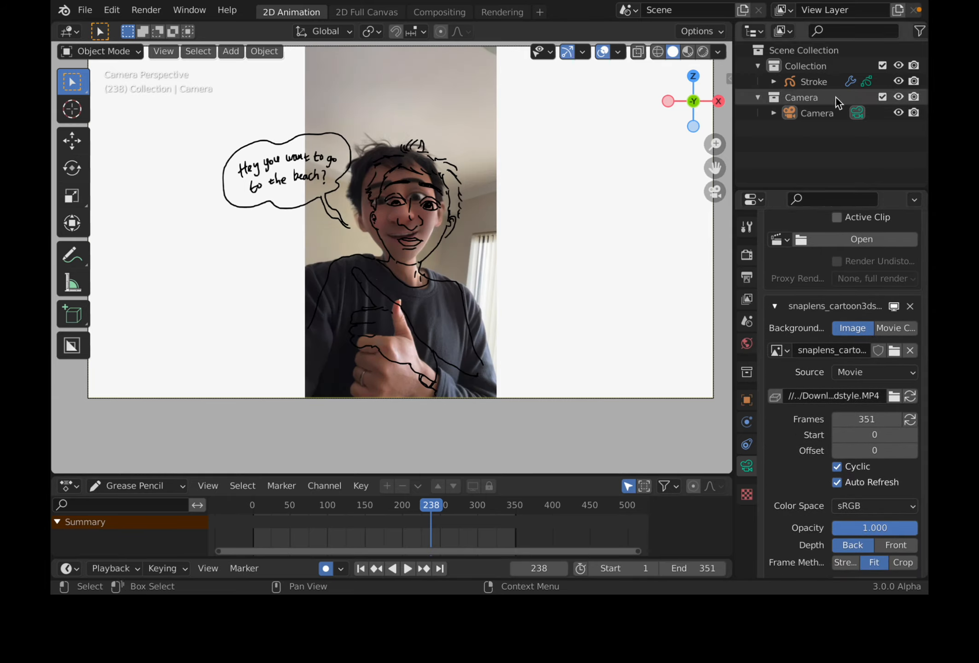
Step: Hide the Stroke object and play the background video on its own from frame 0, stopping at frame 266
left_click(898, 81)
left_click_drag(354, 515, 242, 503)
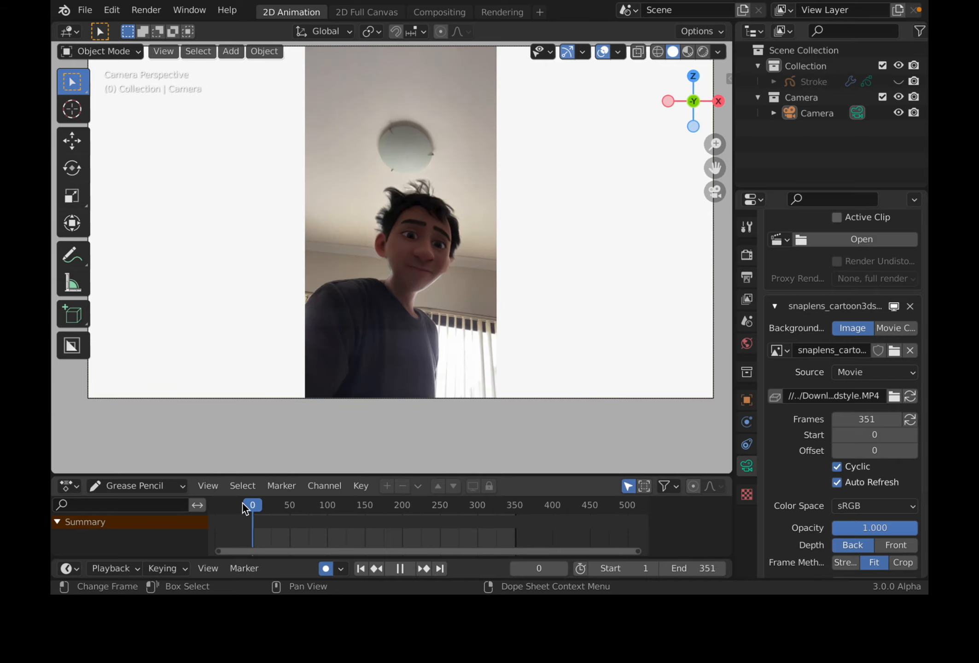
key("space")
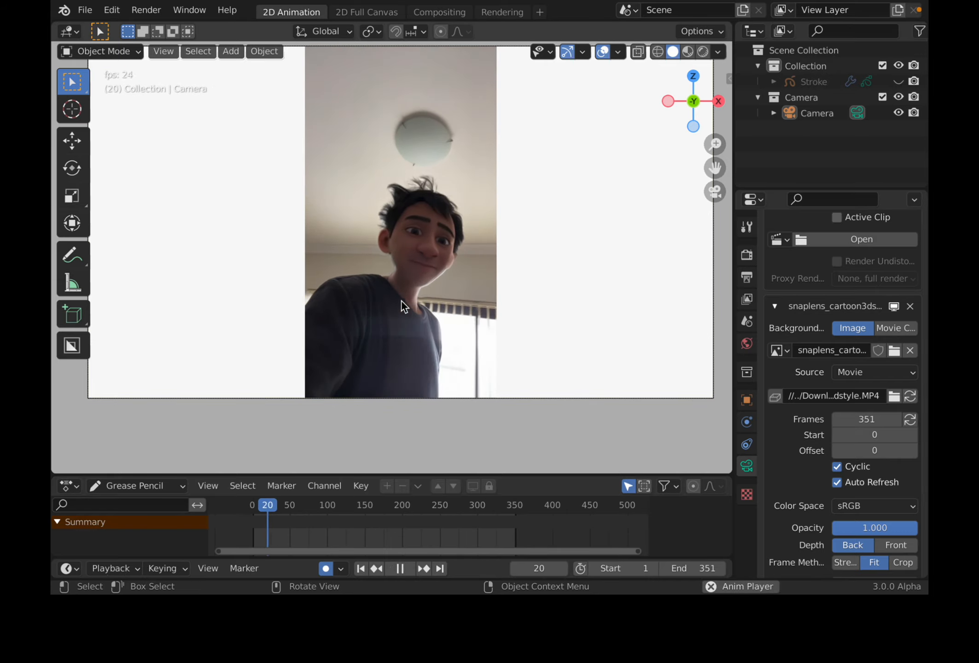
scroll(453, 225, "up", 1)
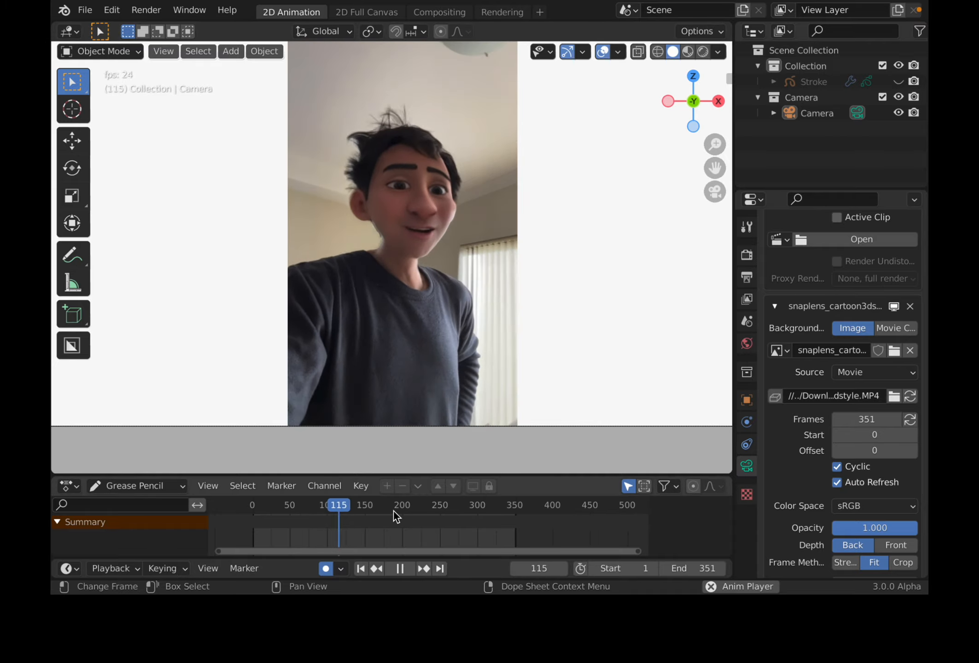
mouse_move(355, 502)
left_mouse_down()
mouse_move(477, 512)
mouse_move(359, 493)
mouse_move(531, 500)
mouse_move(372, 496)
left_mouse_up()
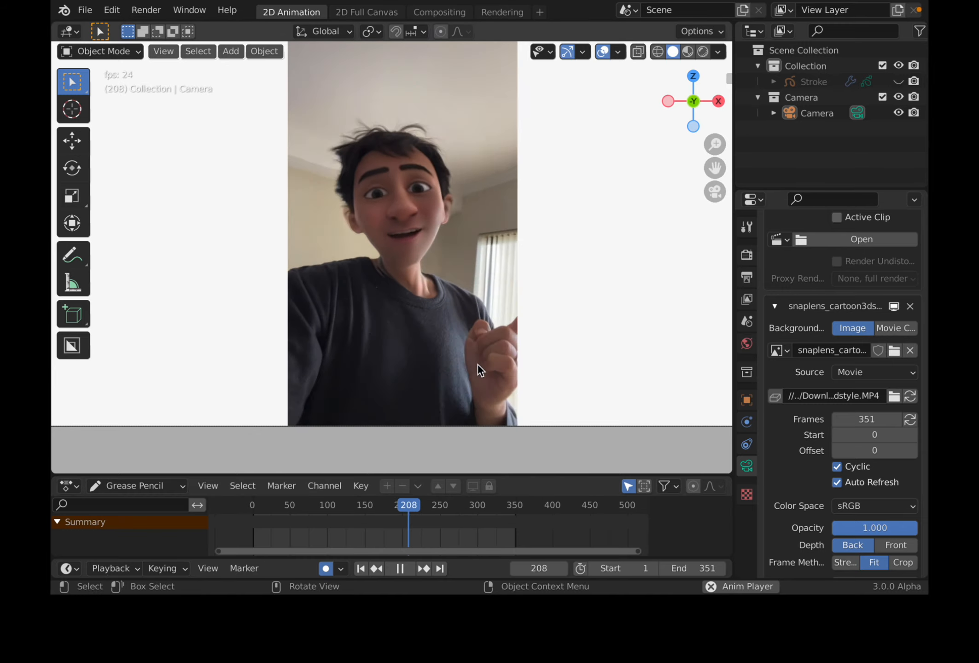
scroll(483, 345, "down", 1)
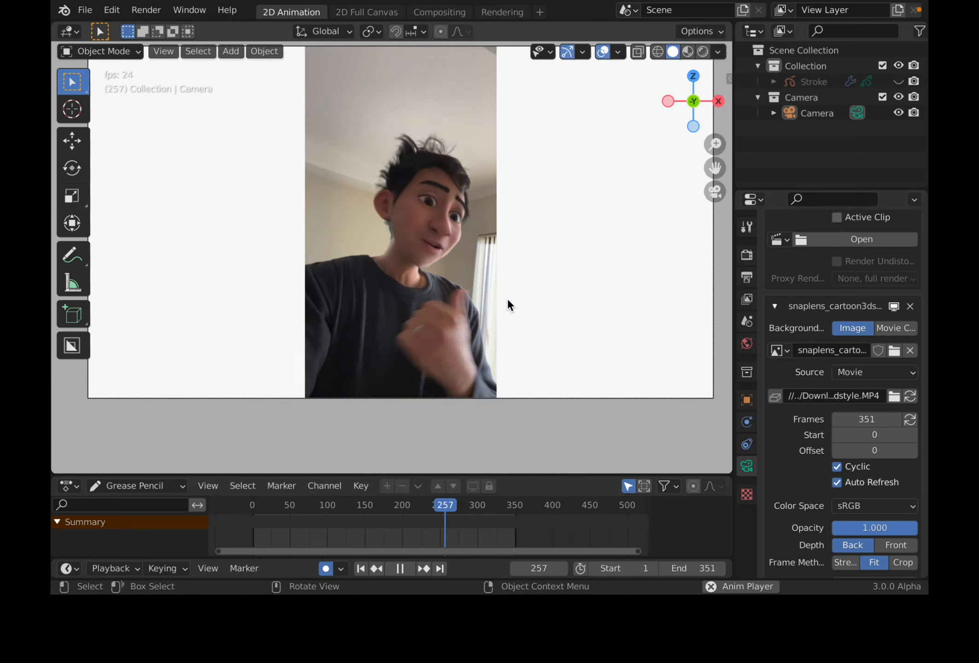
key("space")
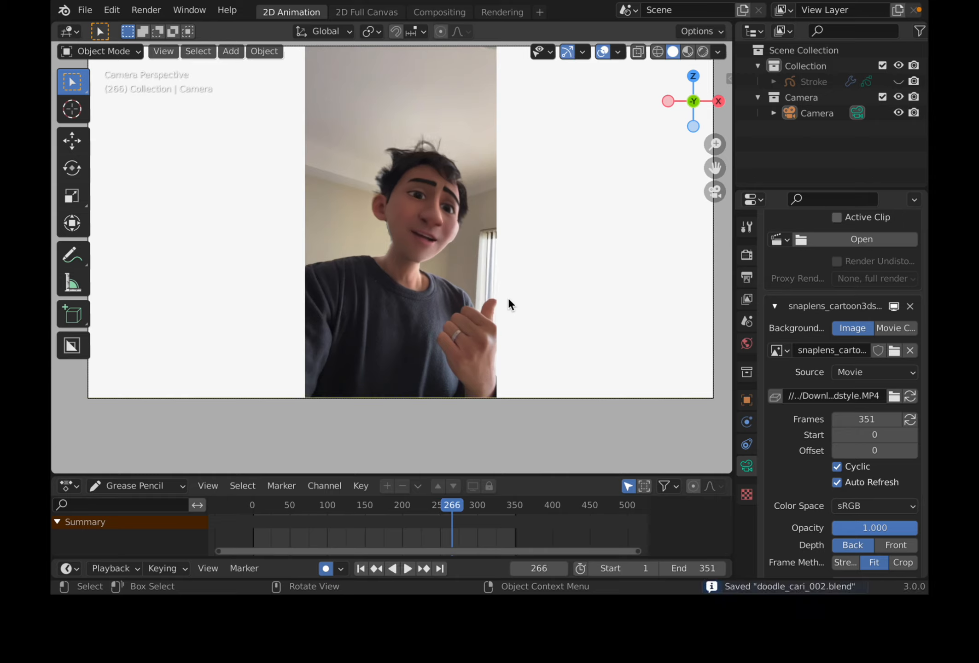